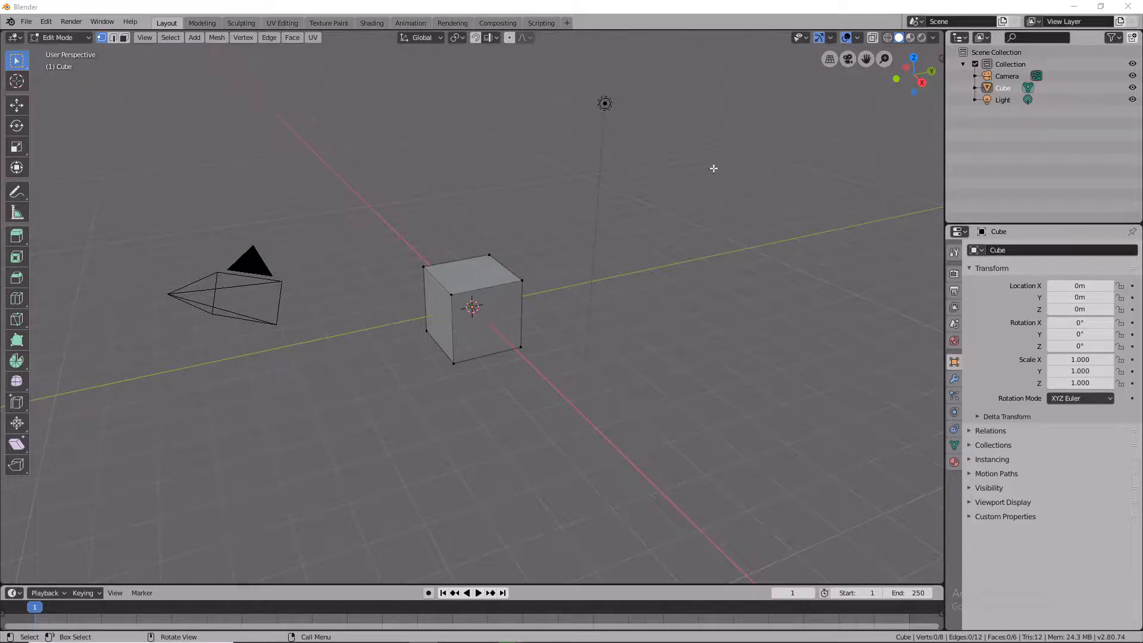
Select the cube's top face and extrude it upward about 2 m.
right_click(498, 317)
right_click(451, 335)
middle_drag(510, 327, 778, 307)
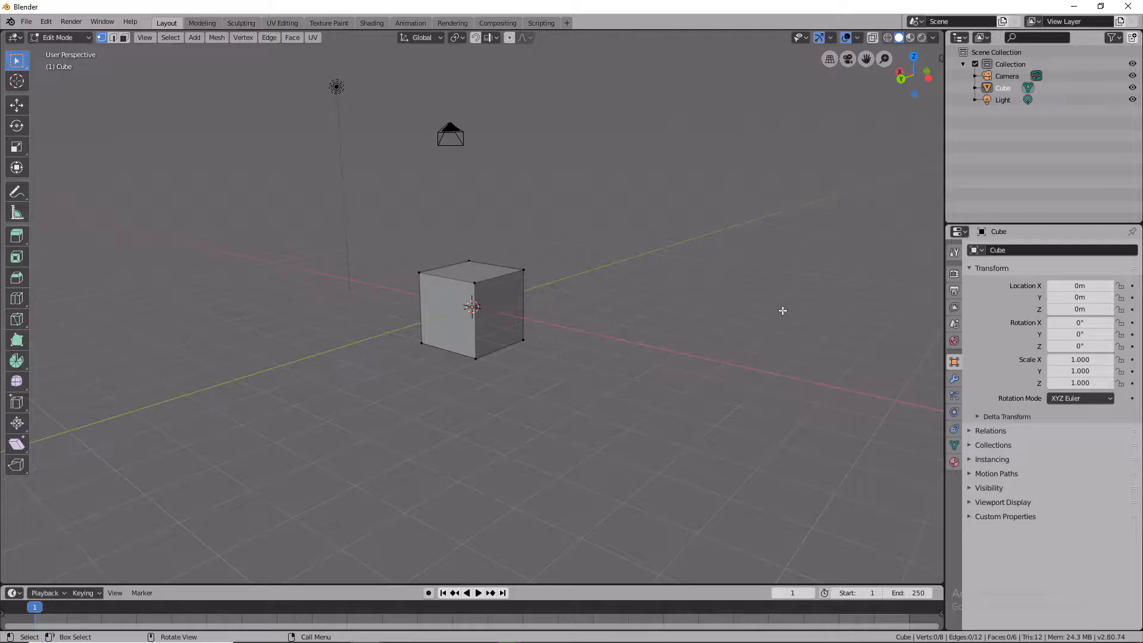
middle_drag(601, 328, 530, 302)
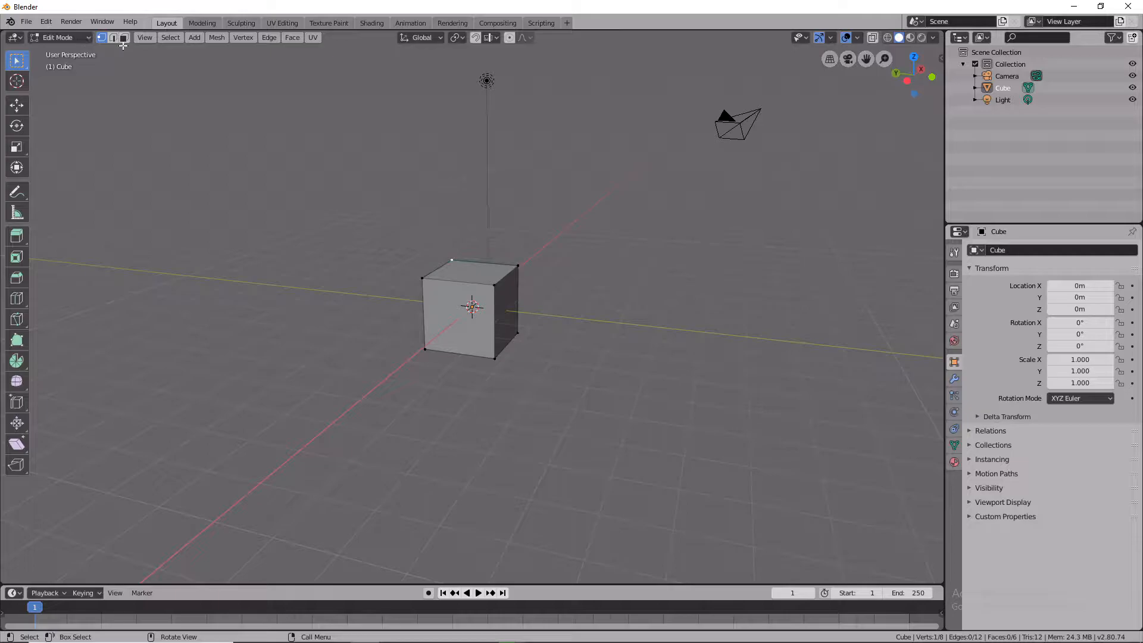
click(487, 276)
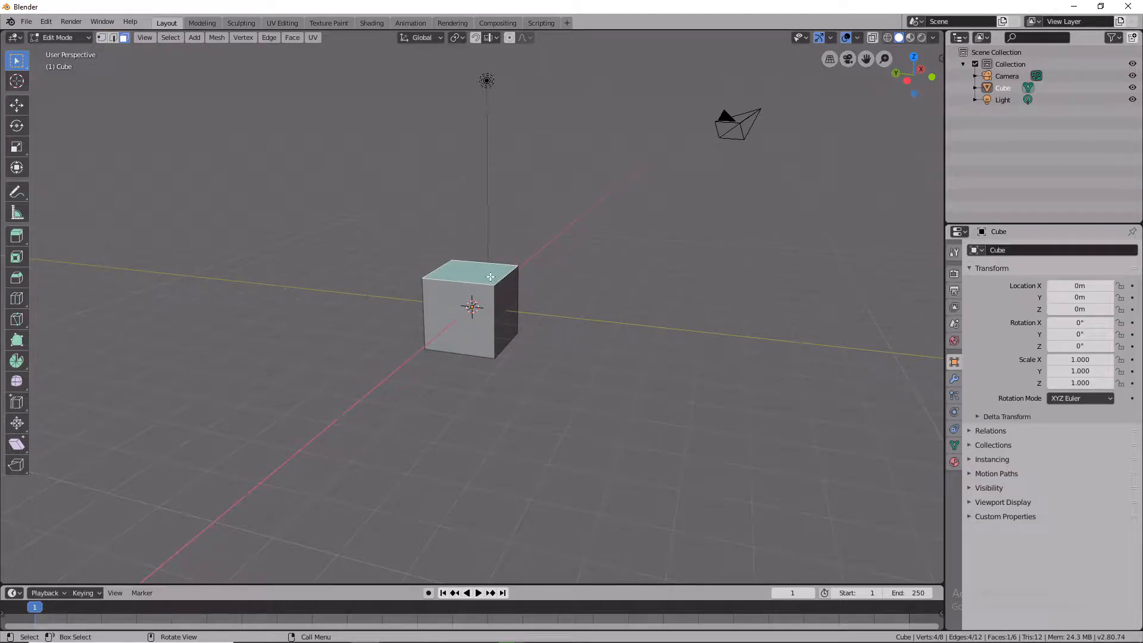
key(e)
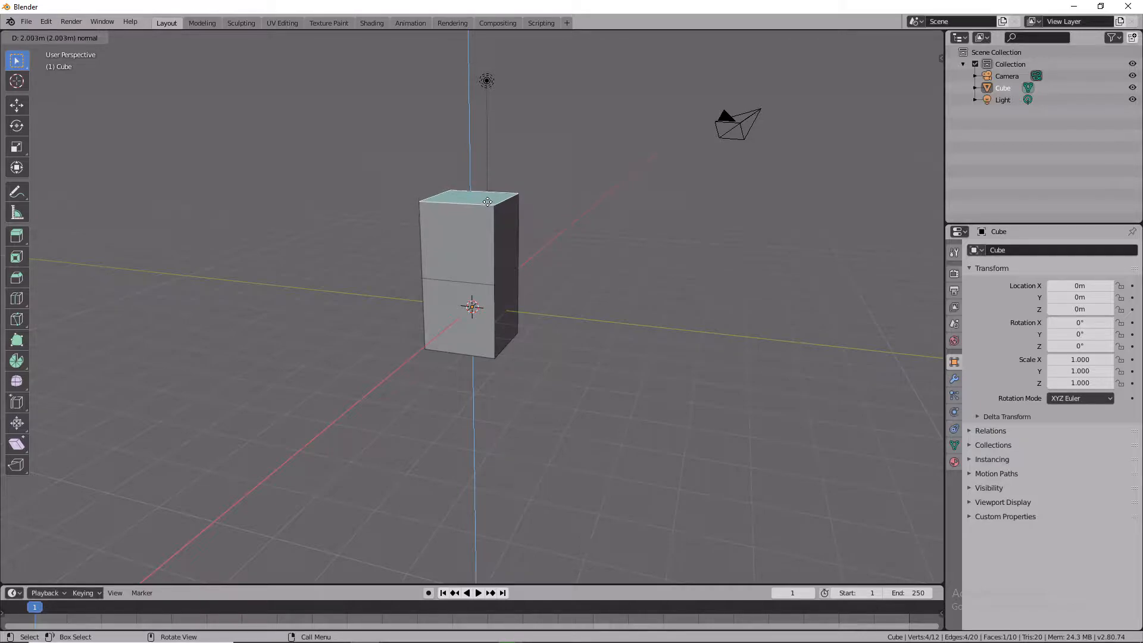
click(480, 170)
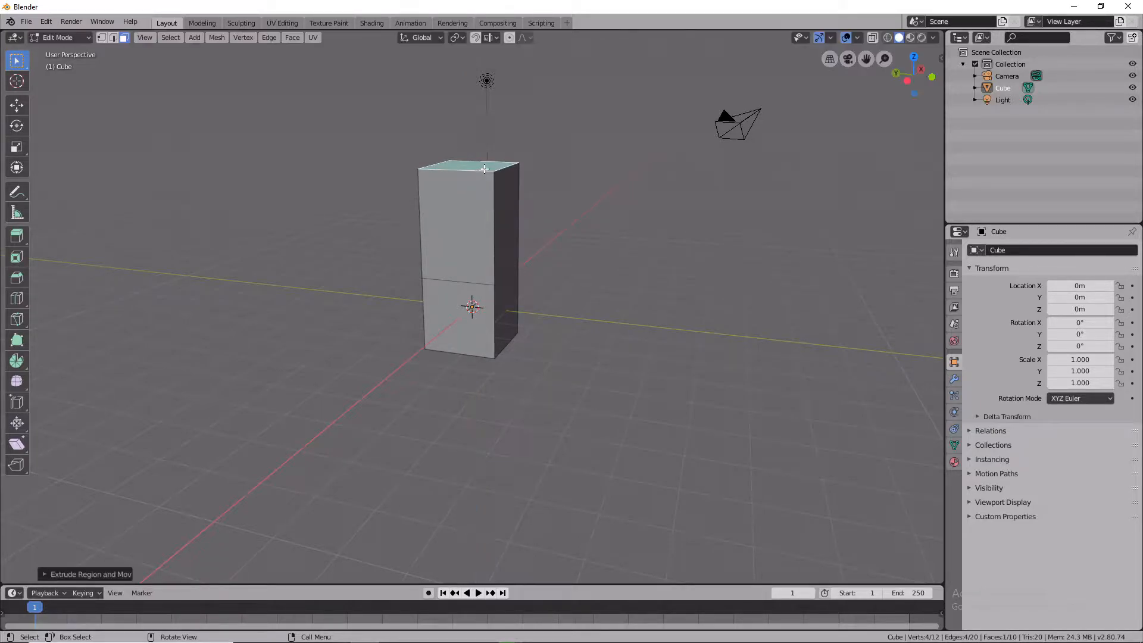
Move the extruded top face about 0.7 m sideways to slant the new section.
click(485, 168)
right_click(483, 176)
middle_drag(496, 169, 460, 184)
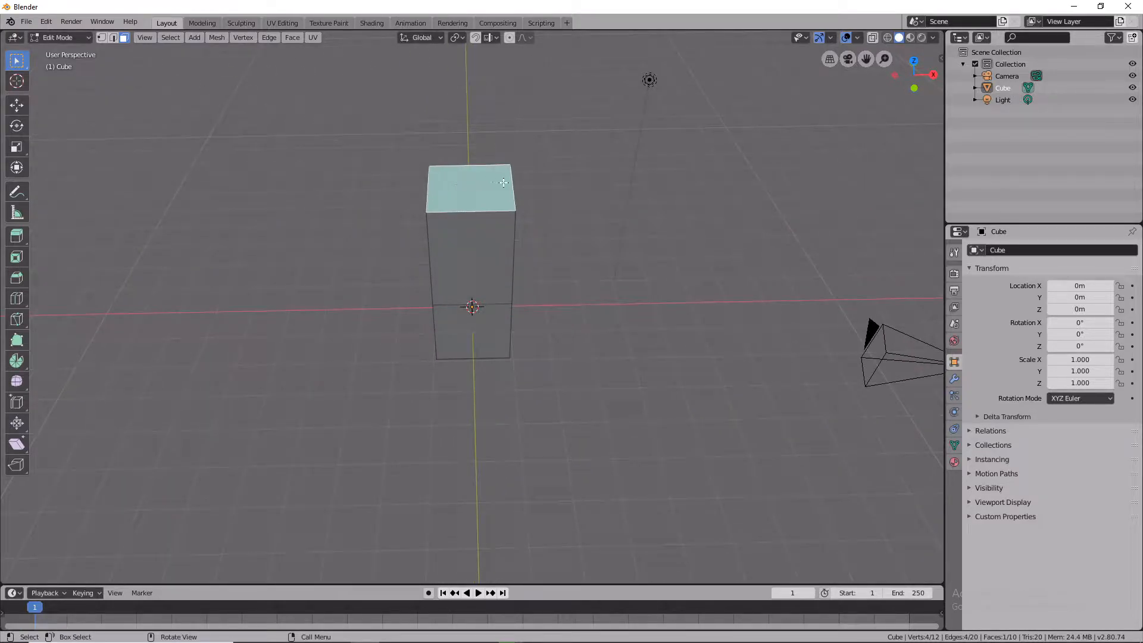
key(g)
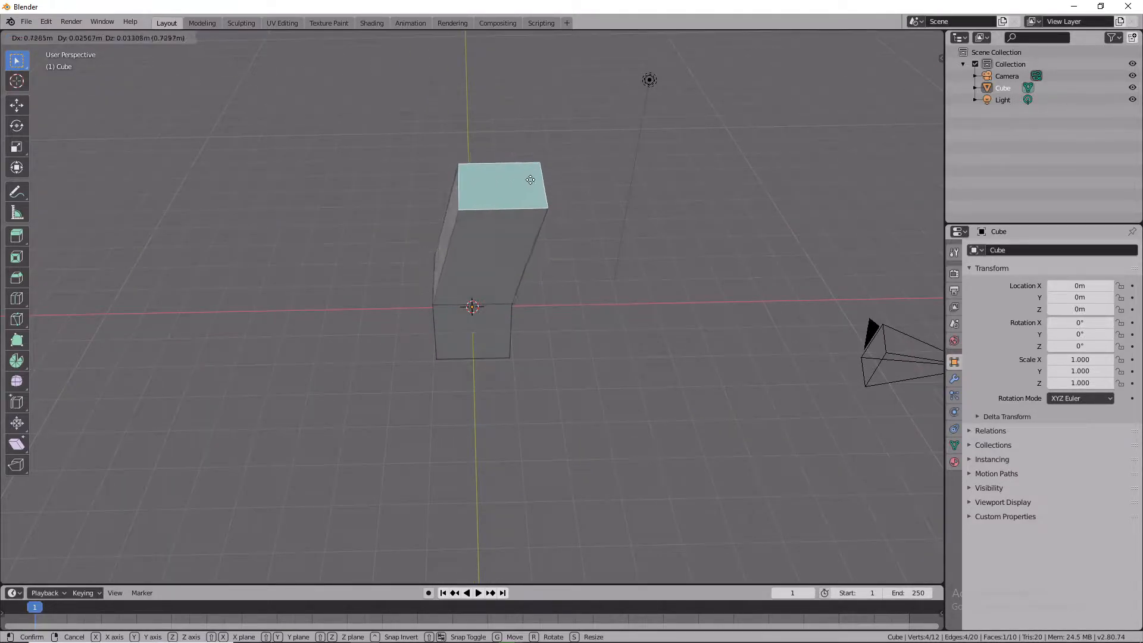
click(536, 171)
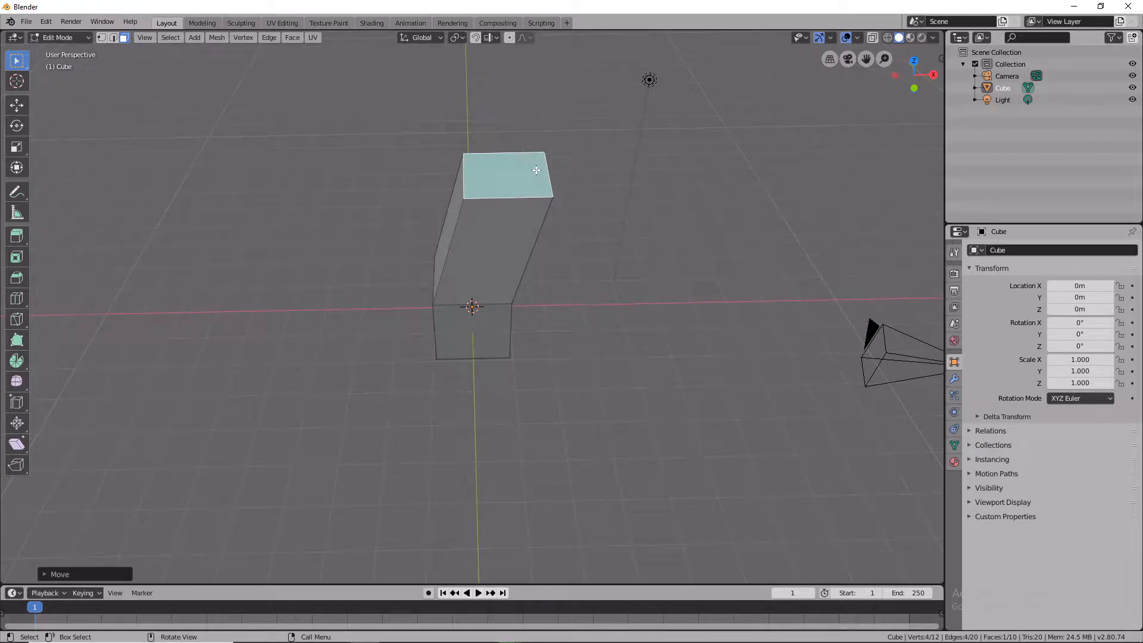
Extrude the top face upward twice, about 2.7 m and then about 2.1 m, to lengthen the column.
key(e)
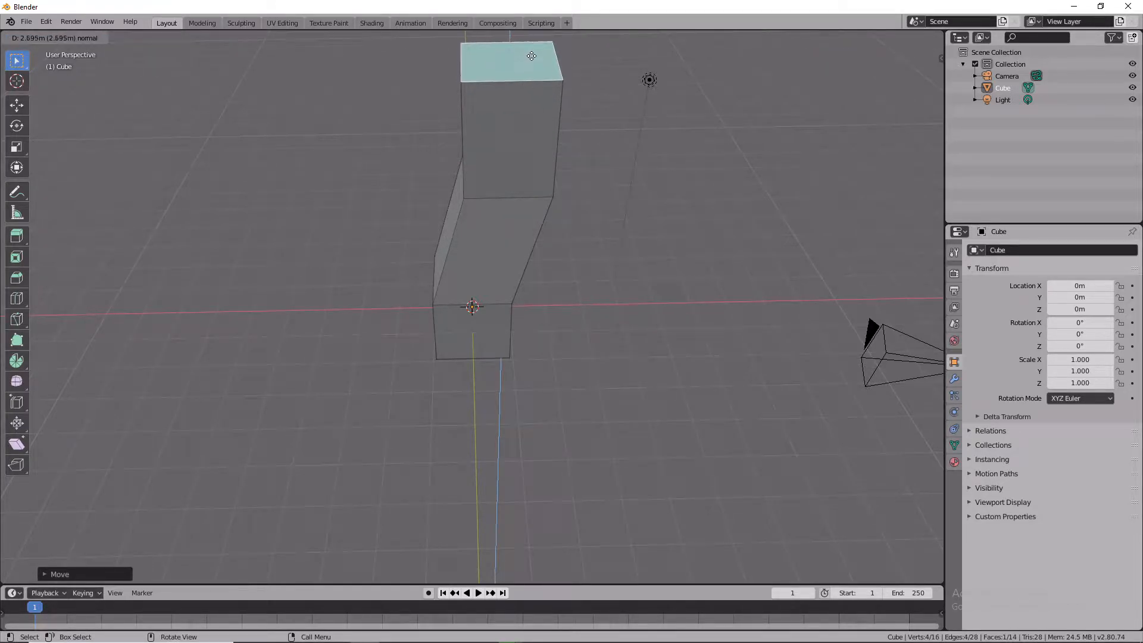
click(535, 123)
key(e)
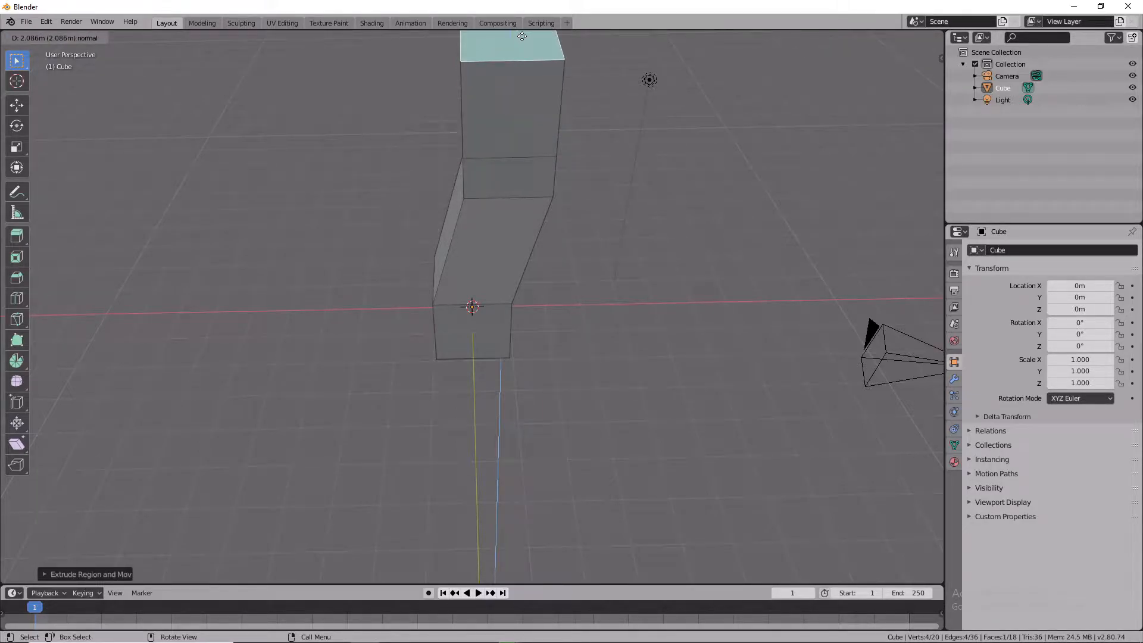
click(522, 555)
middle_drag(515, 292, 528, 126)
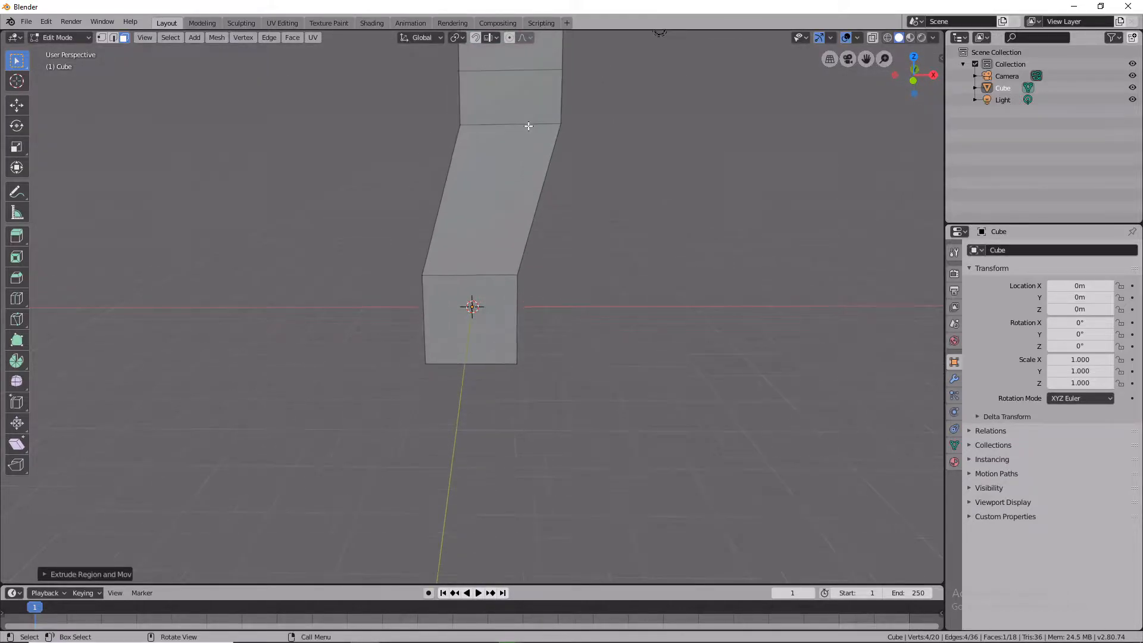
scroll(528, 126, down, 2)
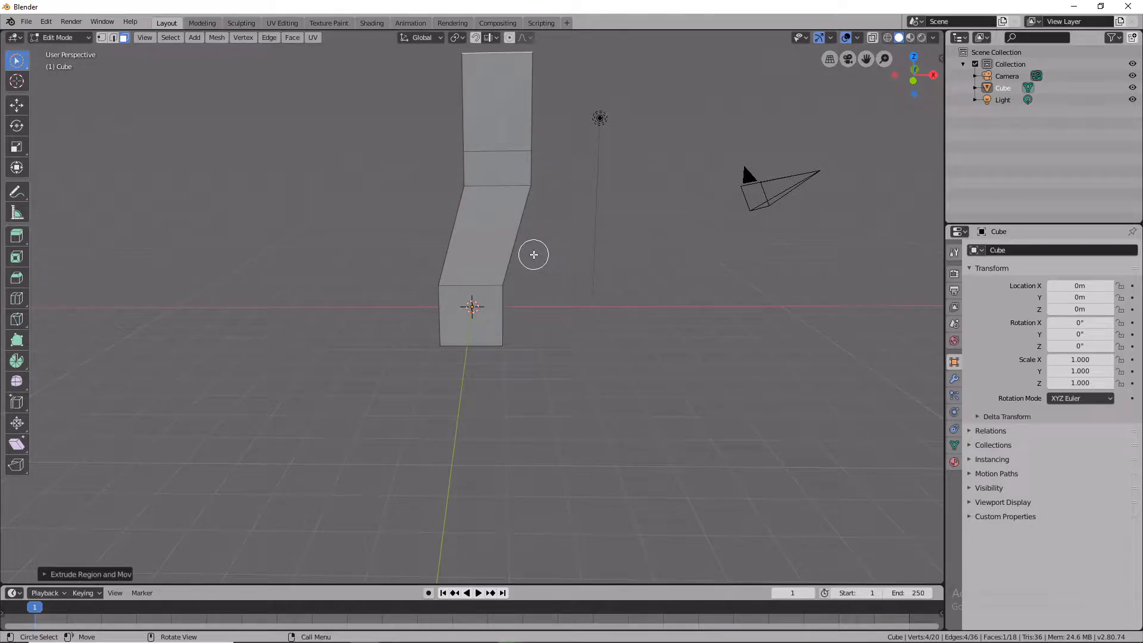
mouse_move(534, 169)
mouse_down()
mouse_move(518, 141)
mouse_move(523, 174)
mouse_up()
right_click(527, 168)
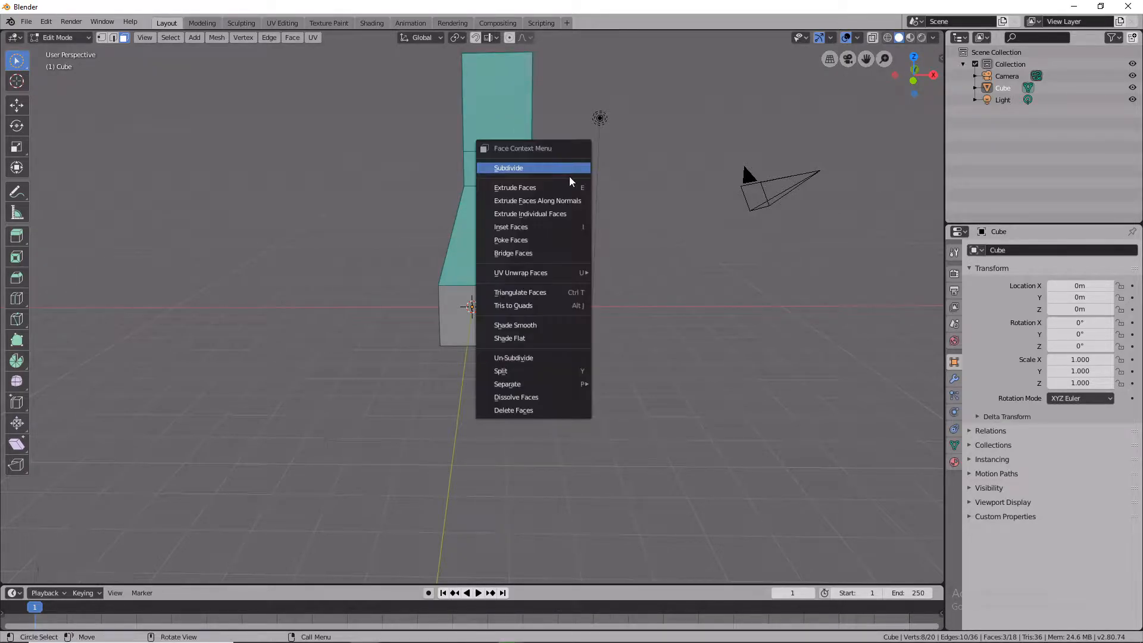
key(Escape)
middle_drag(612, 214, 577, 358)
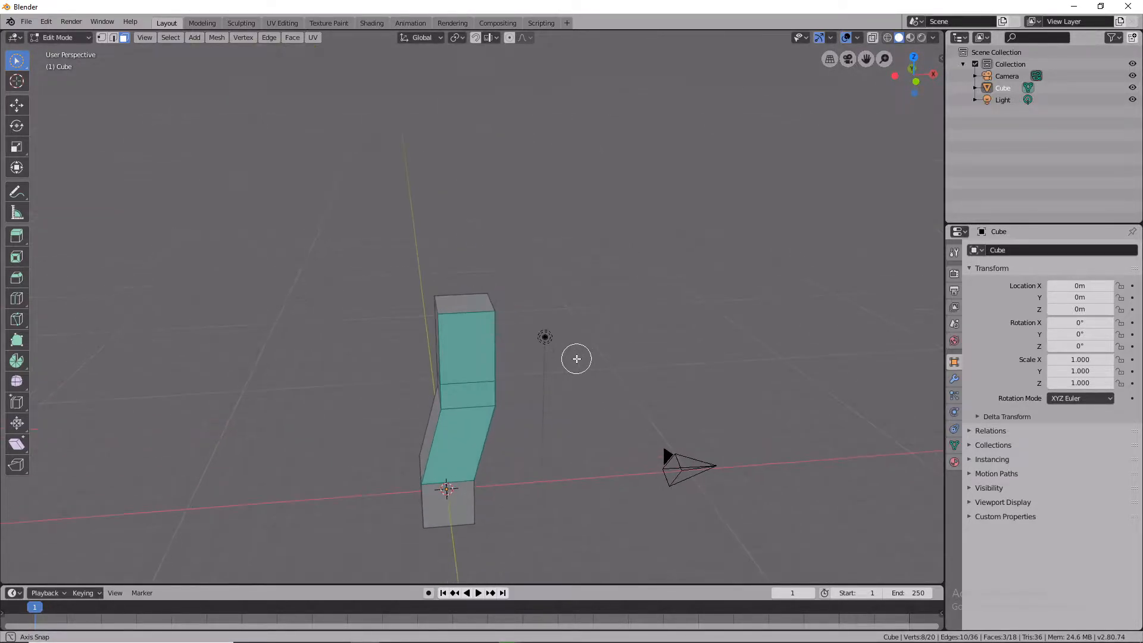
drag(484, 324, 472, 301)
key(f)
click(555, 283)
click(461, 301)
right_click(505, 304)
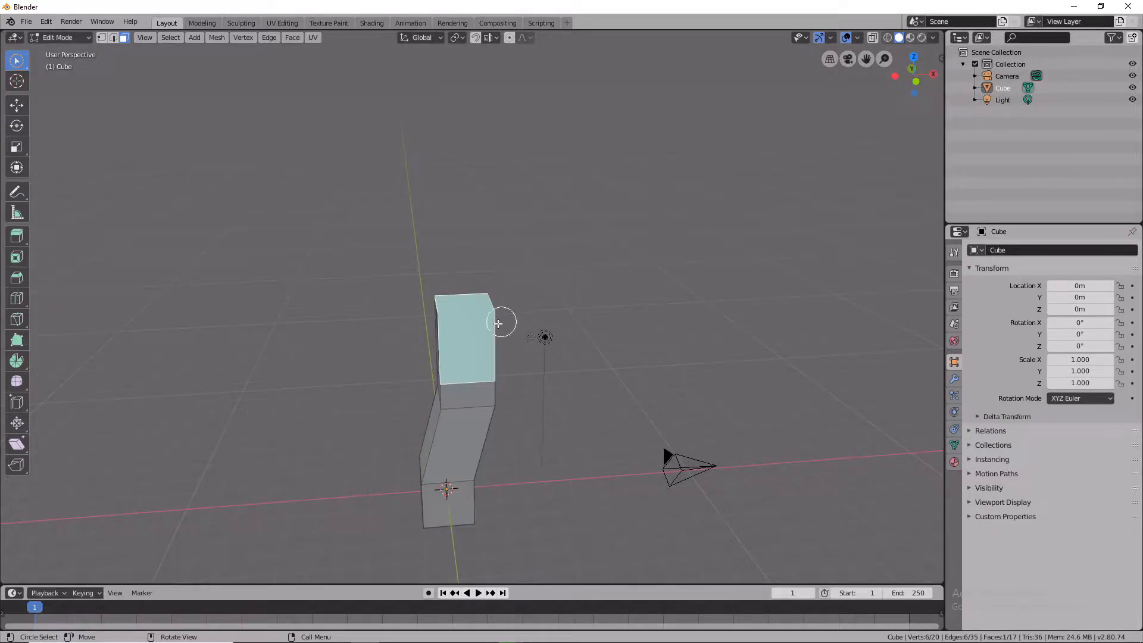
key(ctrl+z)
key(ctrl+z)
key(ctrl+z)
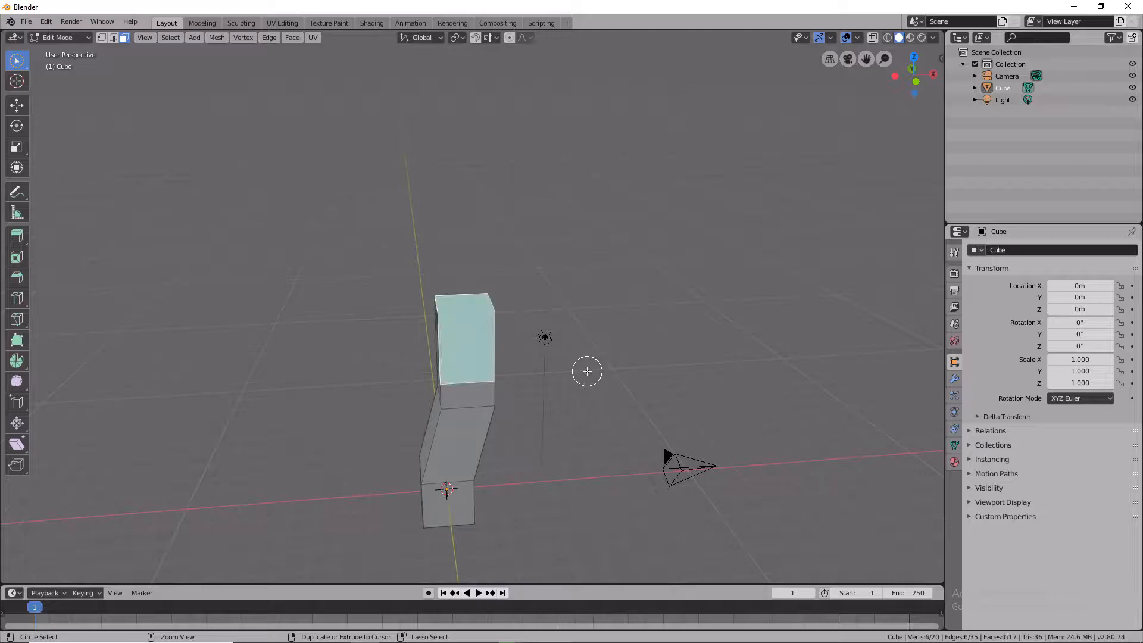
Select the column's top face and move it about 1.5 m sideways to bend the upper section back.
click(452, 297)
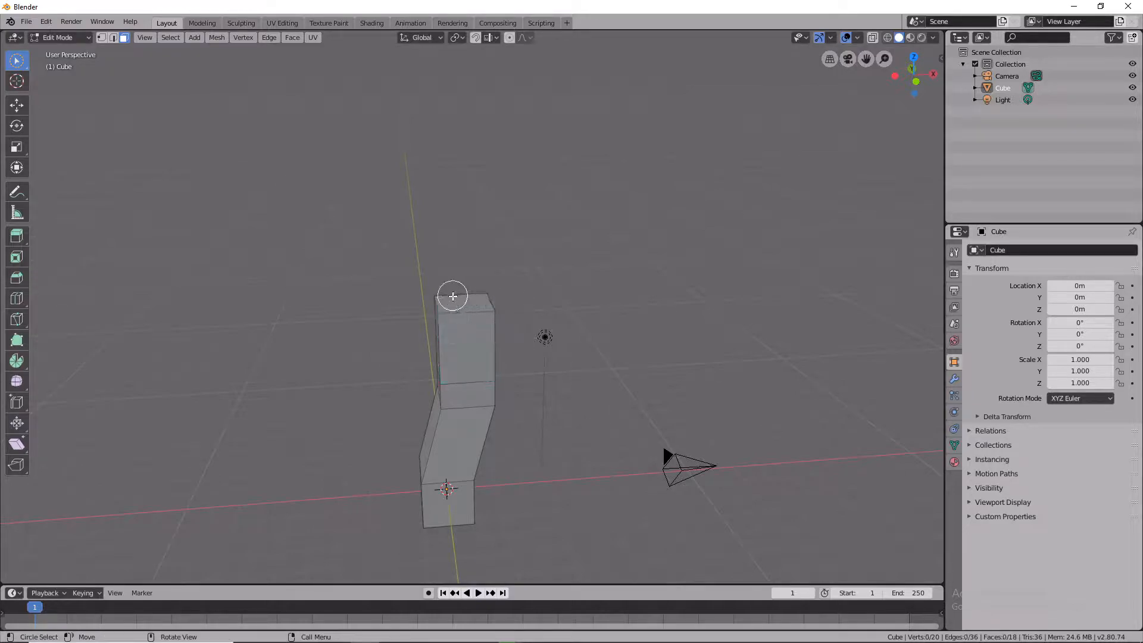
key(g)
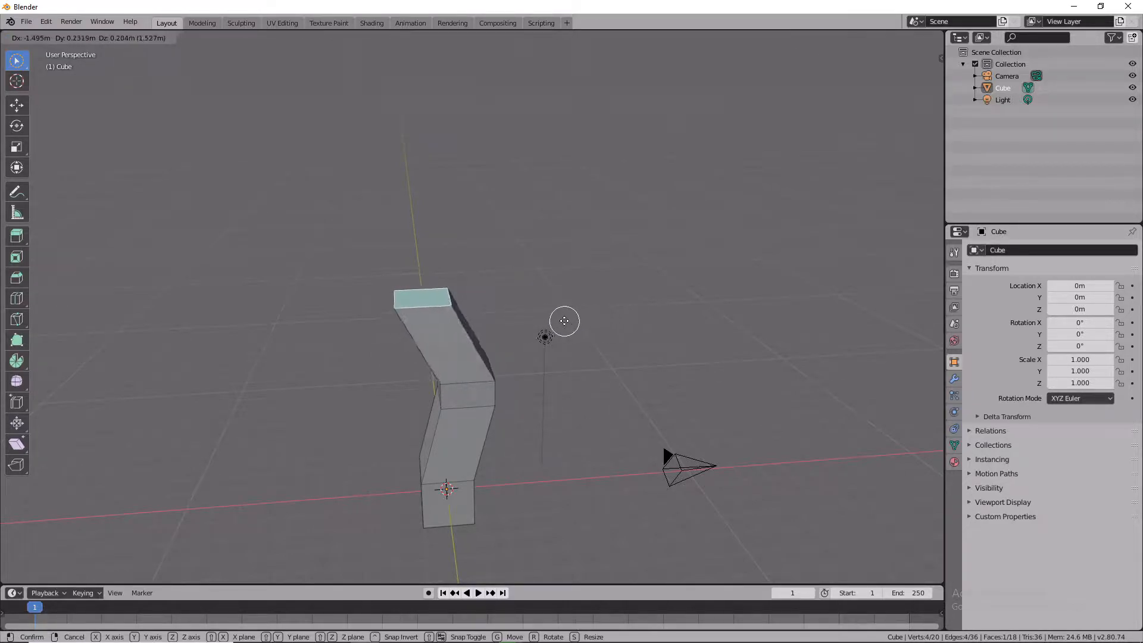
click(551, 301)
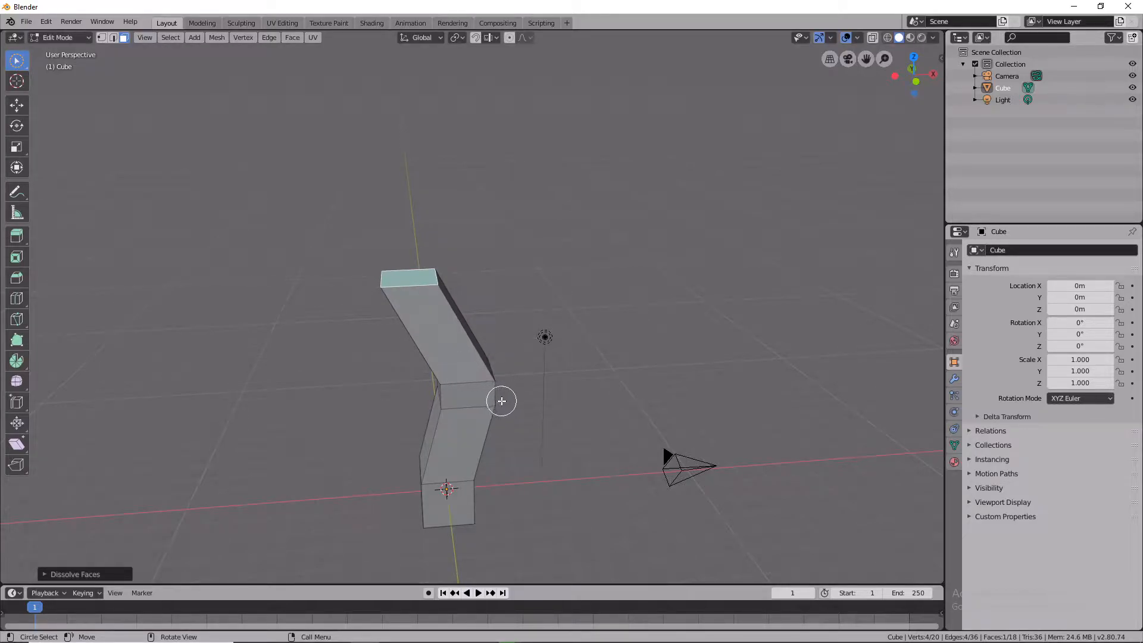
Select a side face at the upper bend and extrude it outward about 6.5 m into a horizontal arm.
middle_drag(510, 393, 464, 393)
click(521, 347)
click(621, 375)
click(523, 350)
click(508, 342)
click(527, 344)
key(a)
middle_drag(568, 350, 640, 337)
click(605, 353)
click(446, 361)
scroll(430, 364, up, 3)
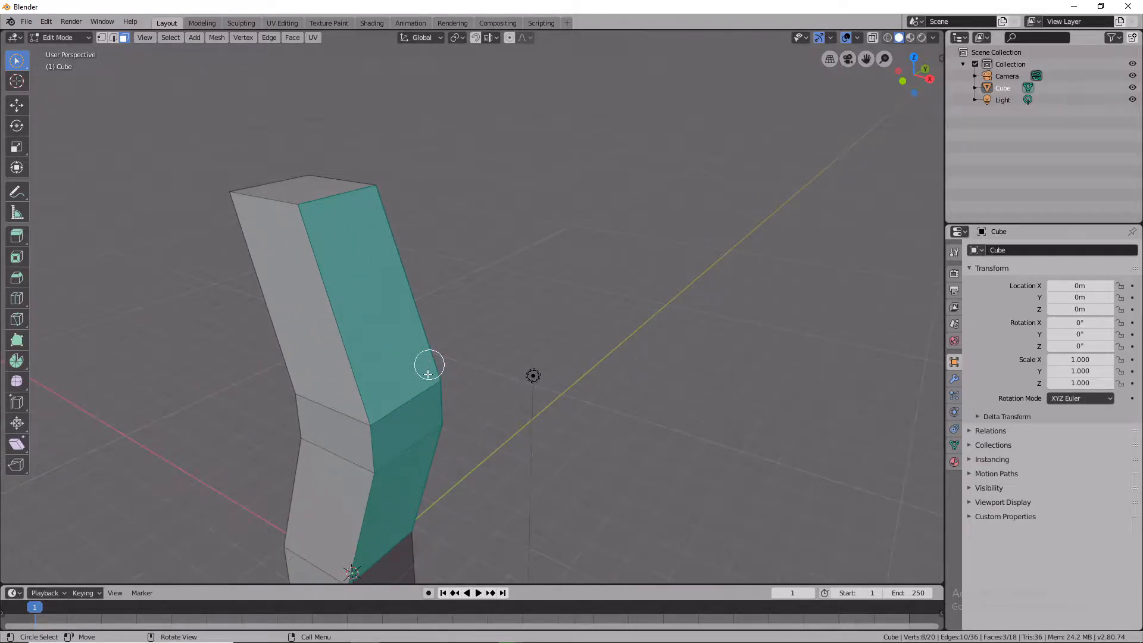
click(407, 430)
key(e)
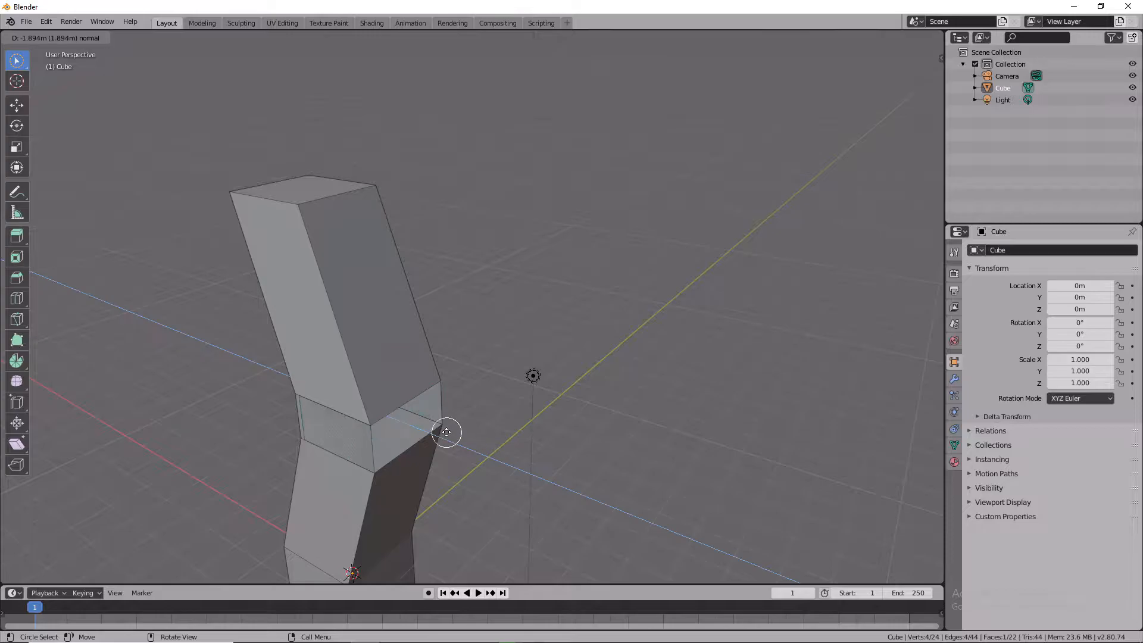
click(900, 540)
Extrude the arm's end face outward a short distance.
middle_drag(766, 510, 818, 516)
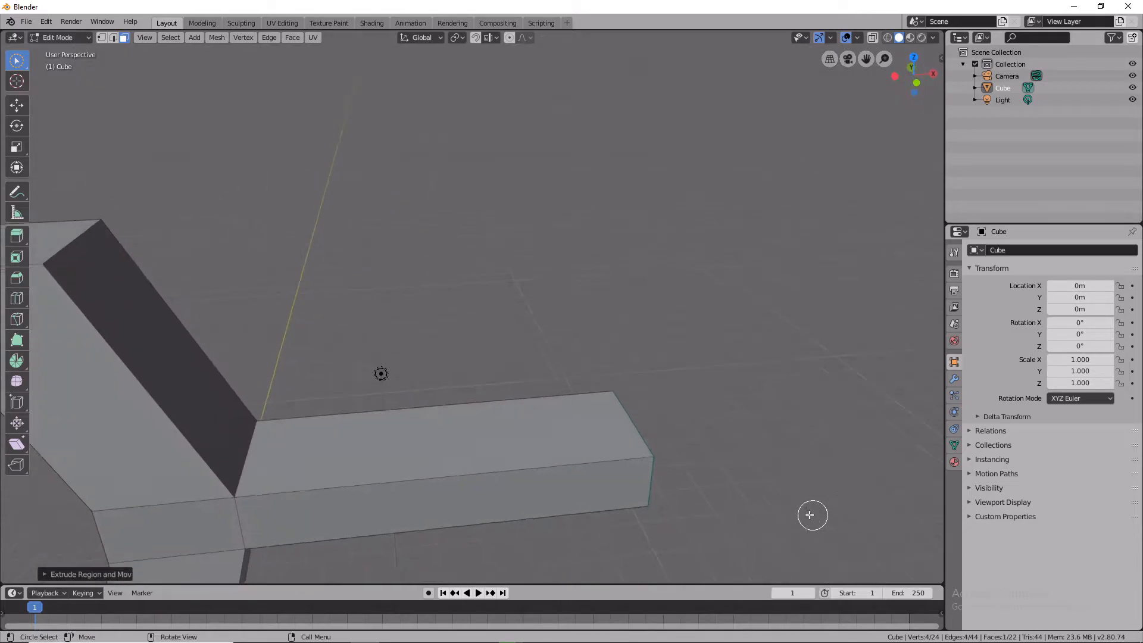
middle_drag(709, 475, 214, 404)
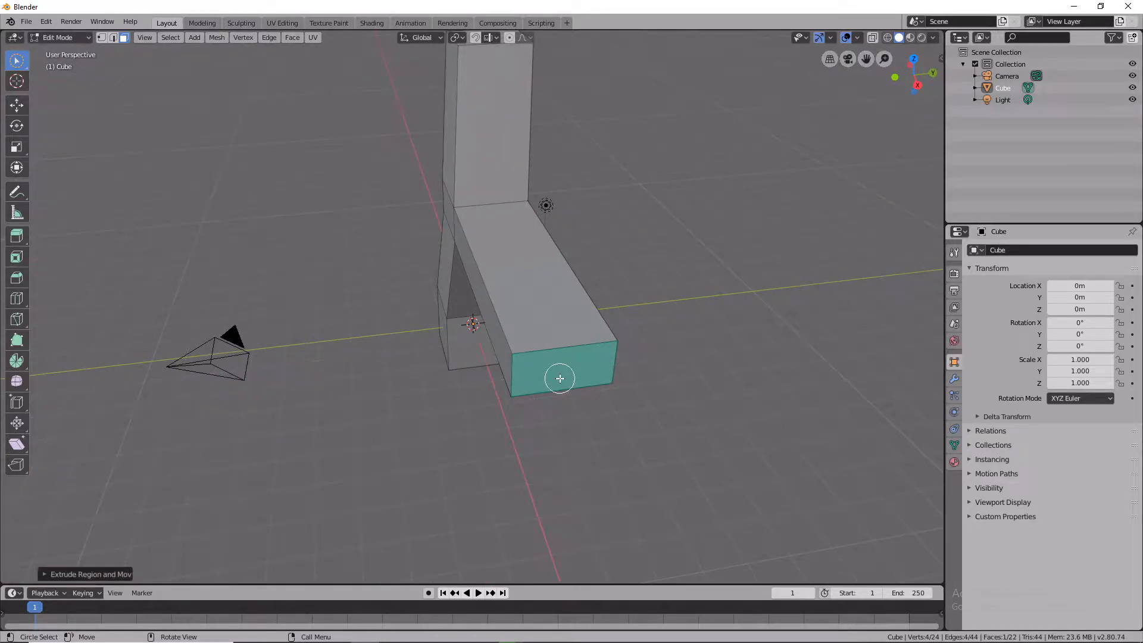
key(e)
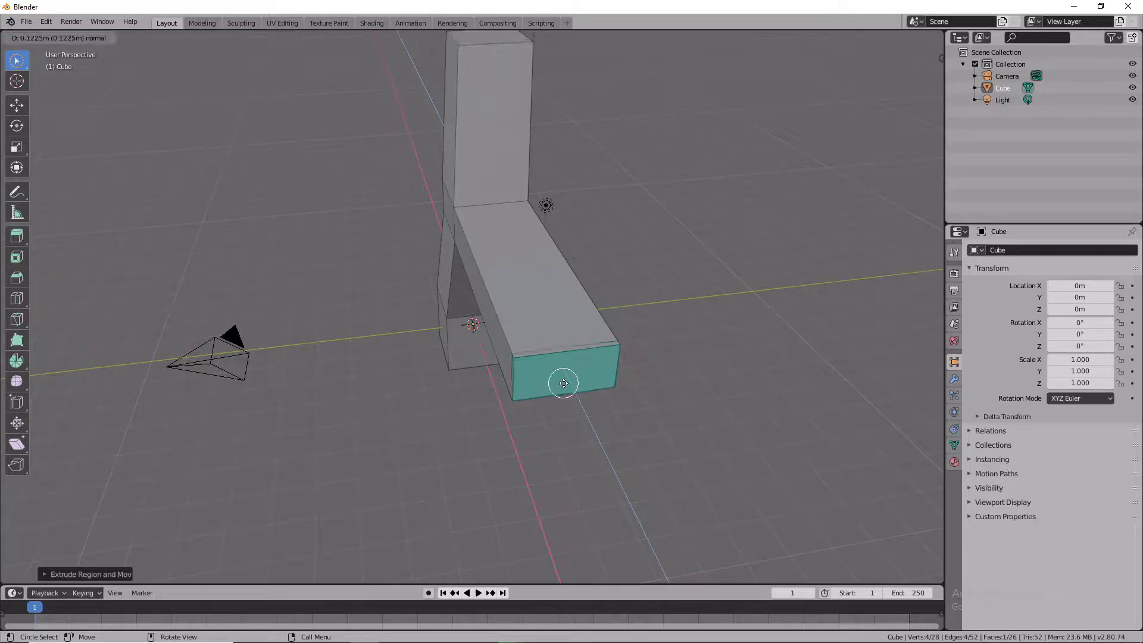
click(600, 431)
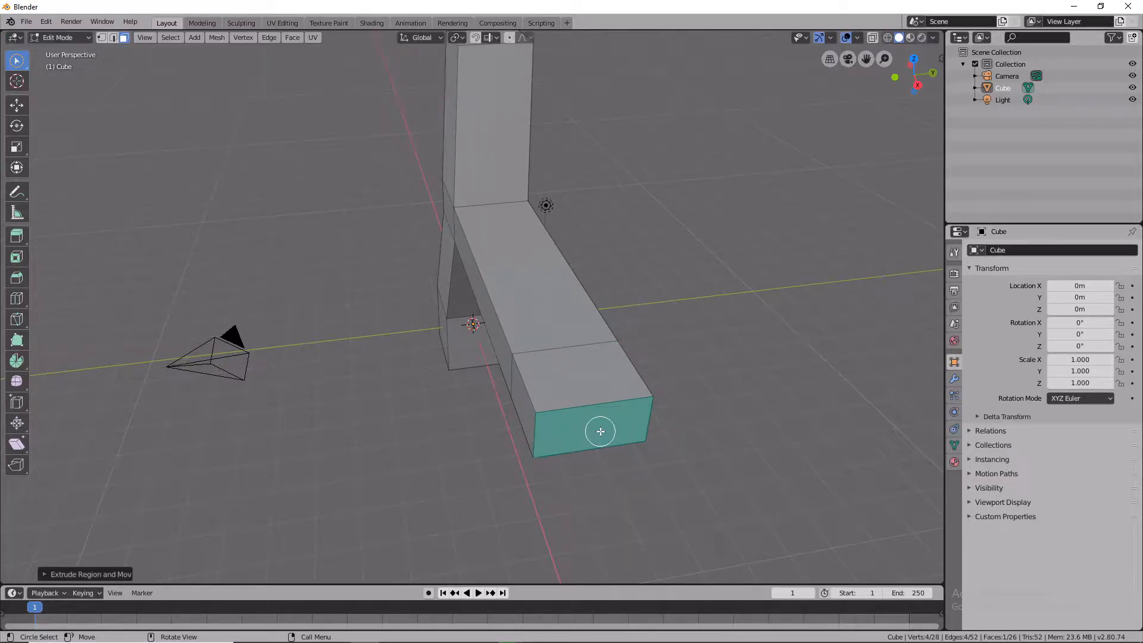
Select the top face of the arm's end segment and extrude it upward about 4.6 m.
key(c)
drag(597, 429, 585, 396)
click(597, 395)
click(571, 355)
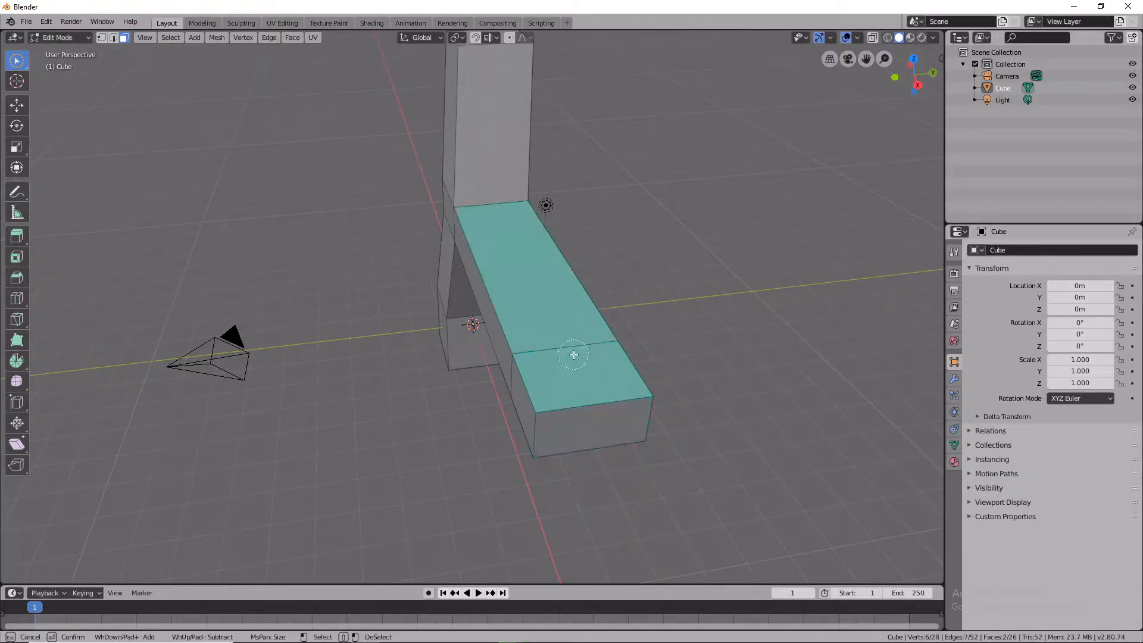
click(592, 379)
key(e)
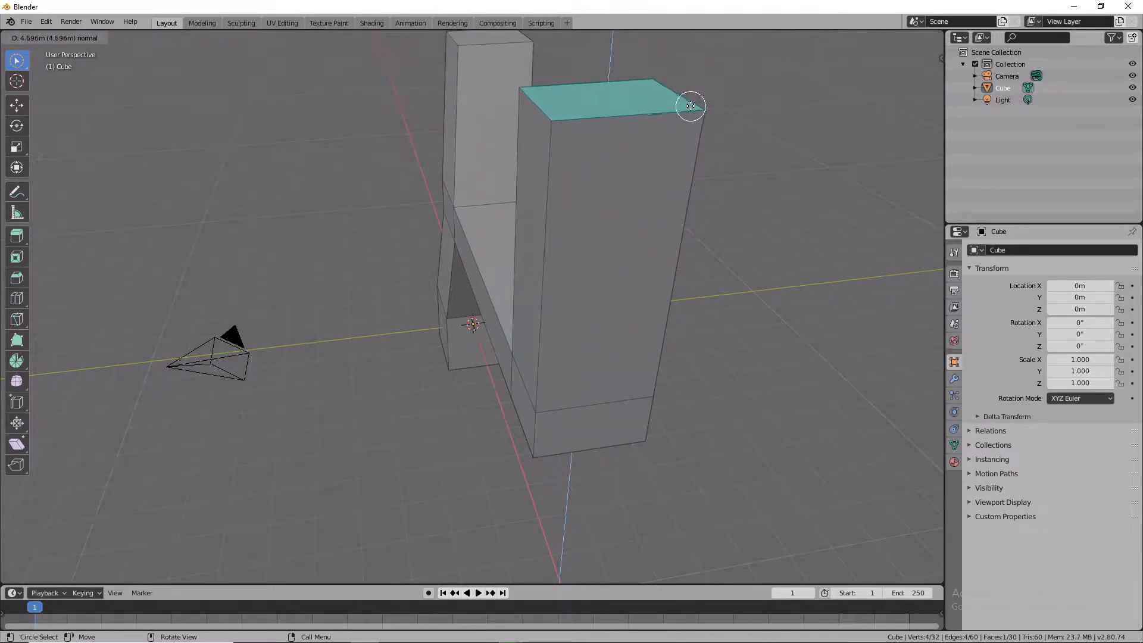
click(703, 94)
Move the new column's top face about 1.2 m sideways to slant it.
mouse_move(622, 154)
middle_down()
mouse_move(712, 122)
mouse_move(643, 158)
middle_up()
middle_drag(568, 179, 901, 166)
middle_drag(712, 156, 776, 147)
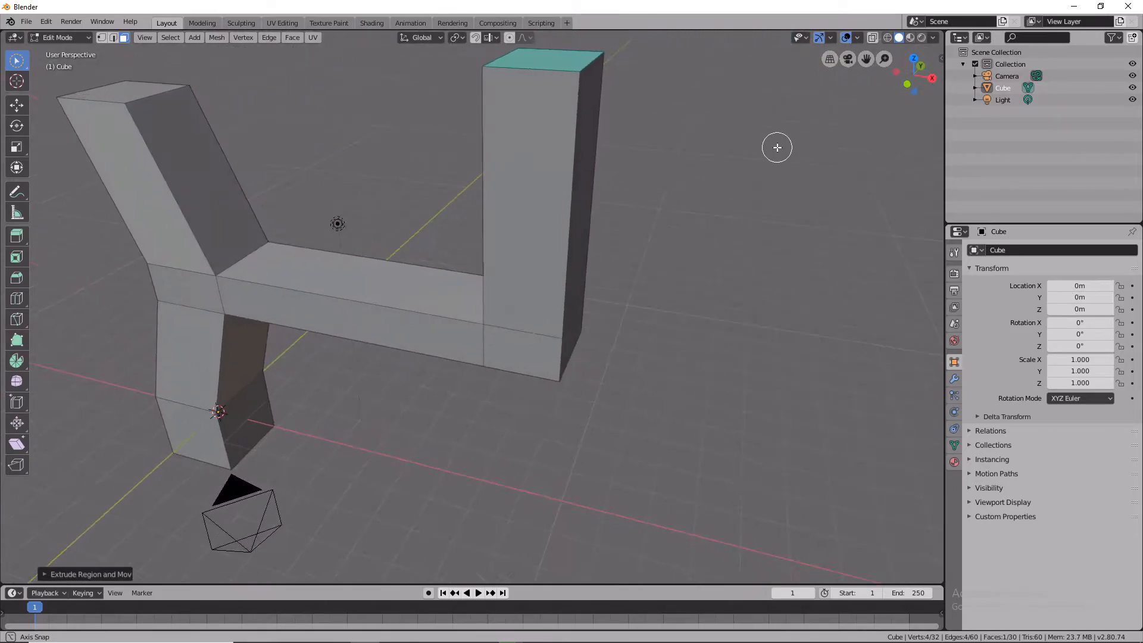
scroll(633, 147, down, 2)
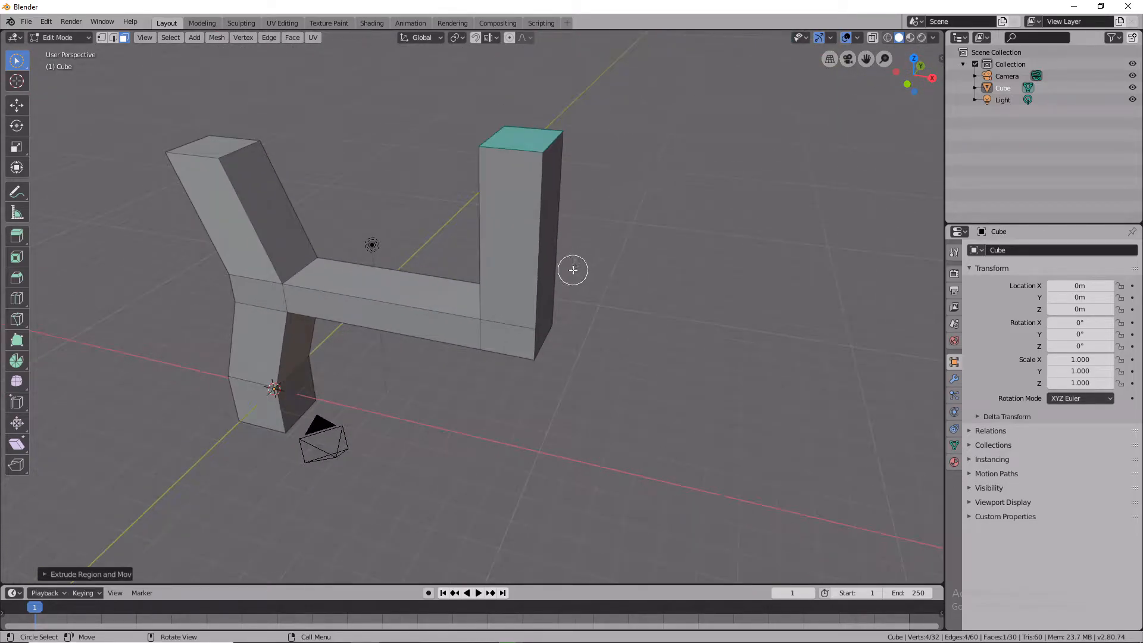
click(518, 149)
key(g)
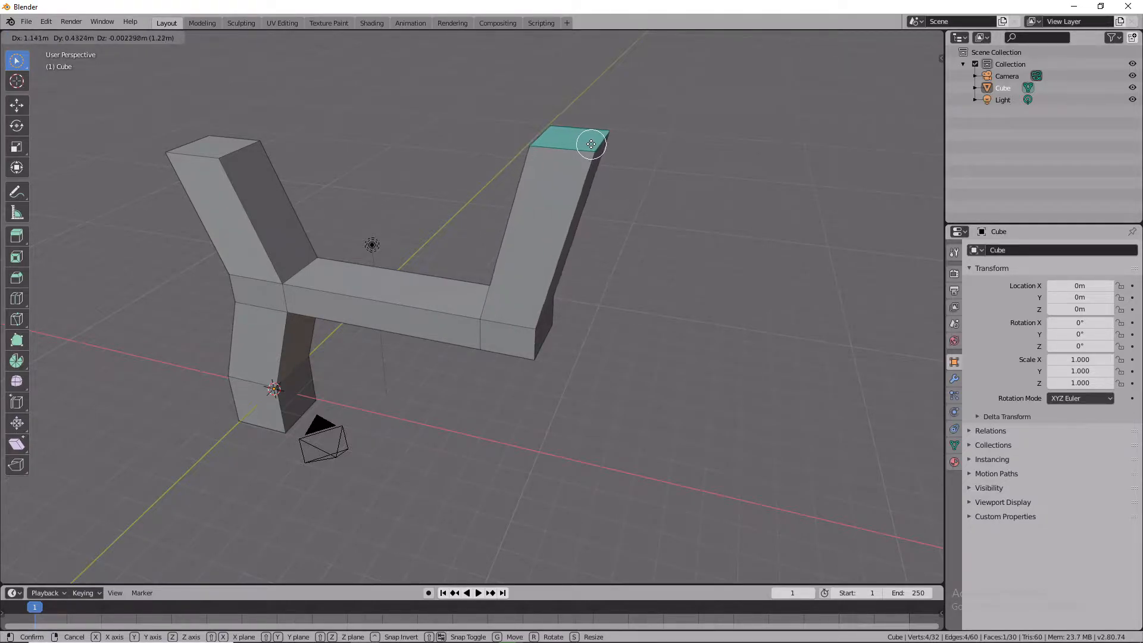
click(620, 102)
middle_drag(620, 102, 579, 187)
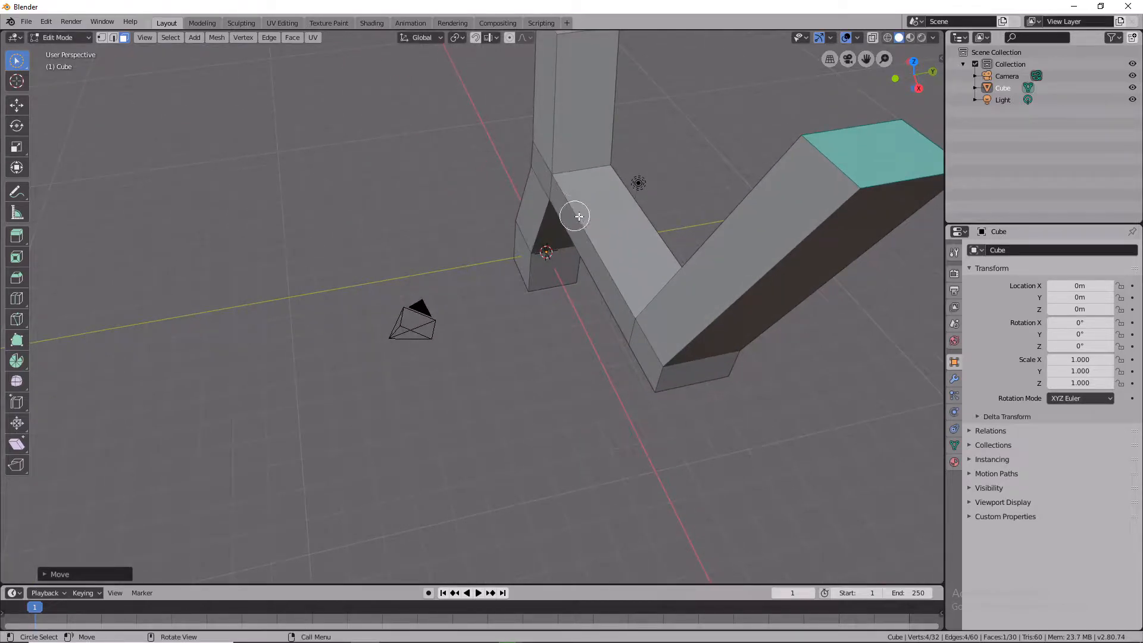
Move the slanted column's top face again to adjust its position.
middle_drag(688, 236, 290, 149)
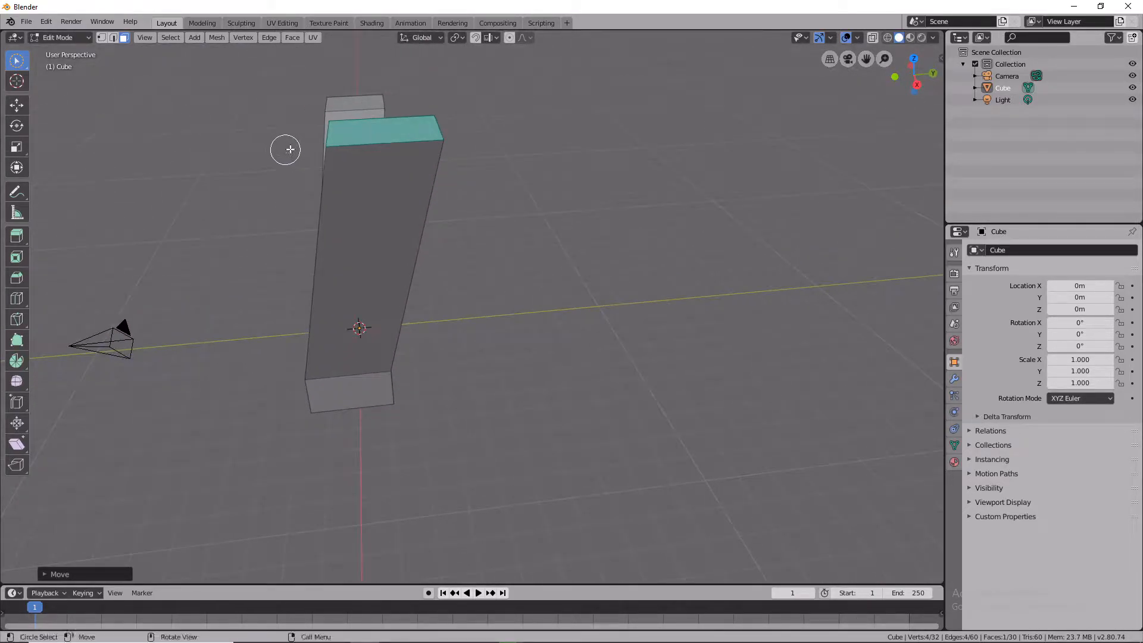
key(g)
click(373, 129)
middle_drag(359, 167, 804, 81)
middle_drag(595, 497, 586, 301)
key(KP_1)
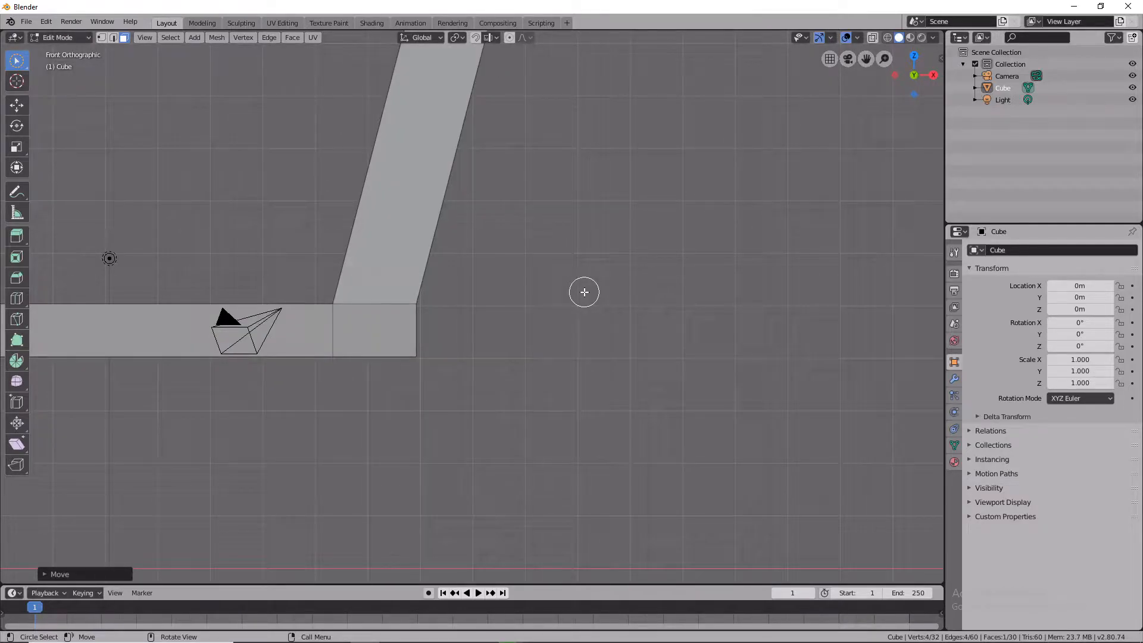
Select the bottom face of the arm's end segment and extrude it downward about 4.2 m.
middle_drag(584, 292, 571, 243)
click(375, 316)
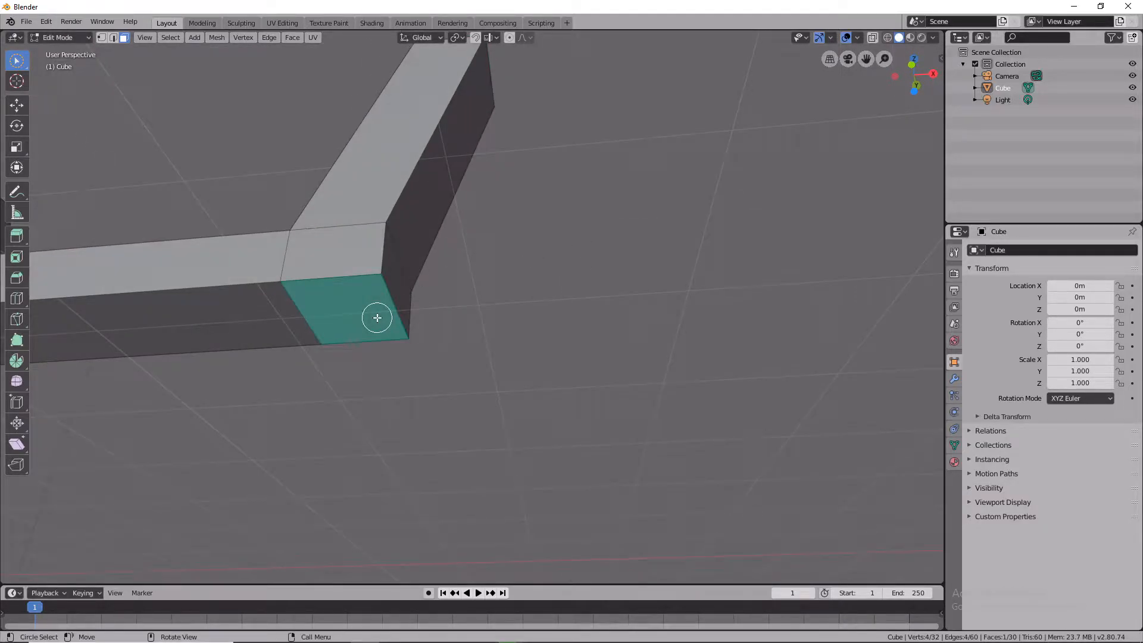
key(KP_1)
key(e)
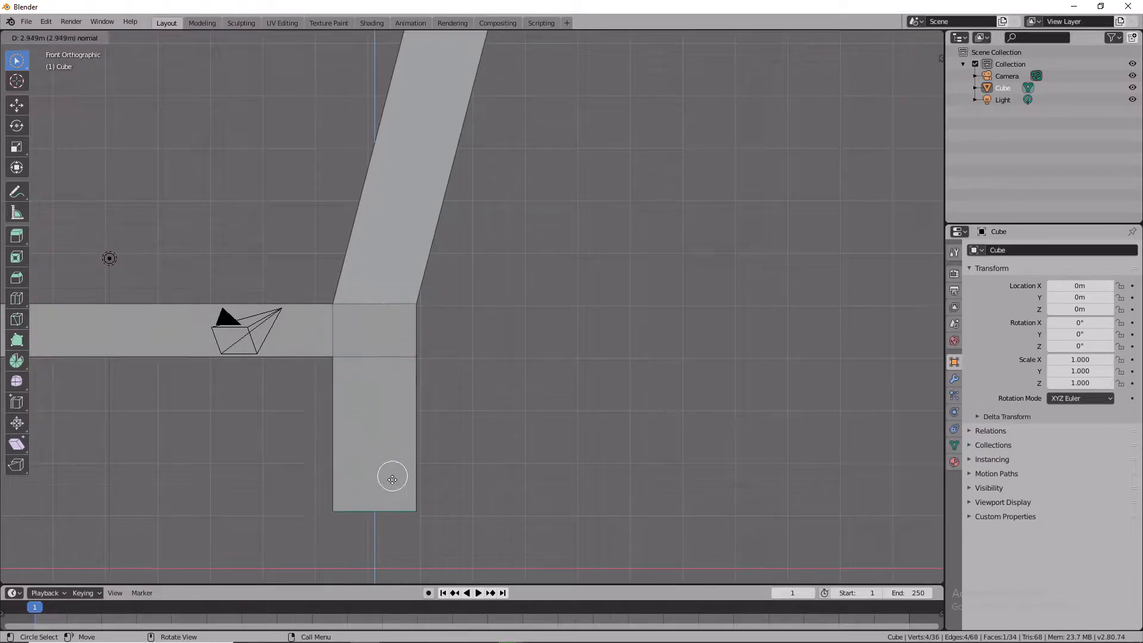
key(minus)
key(minus)
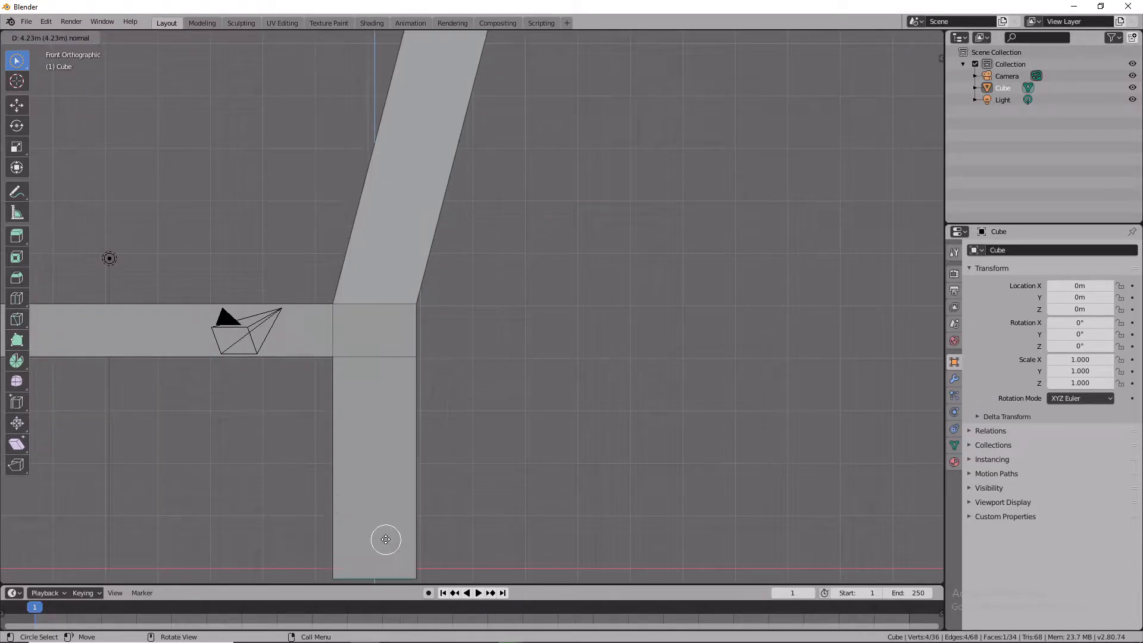
click(389, 554)
middle_drag(389, 555, 349, 528)
scroll(348, 528, up, 3)
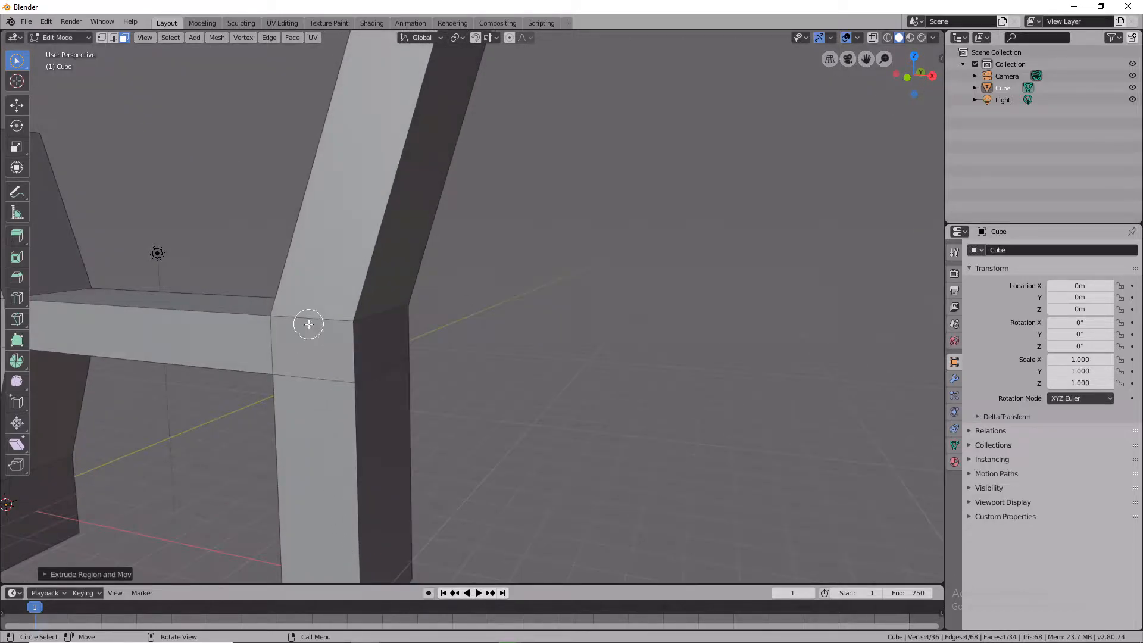
key(e)
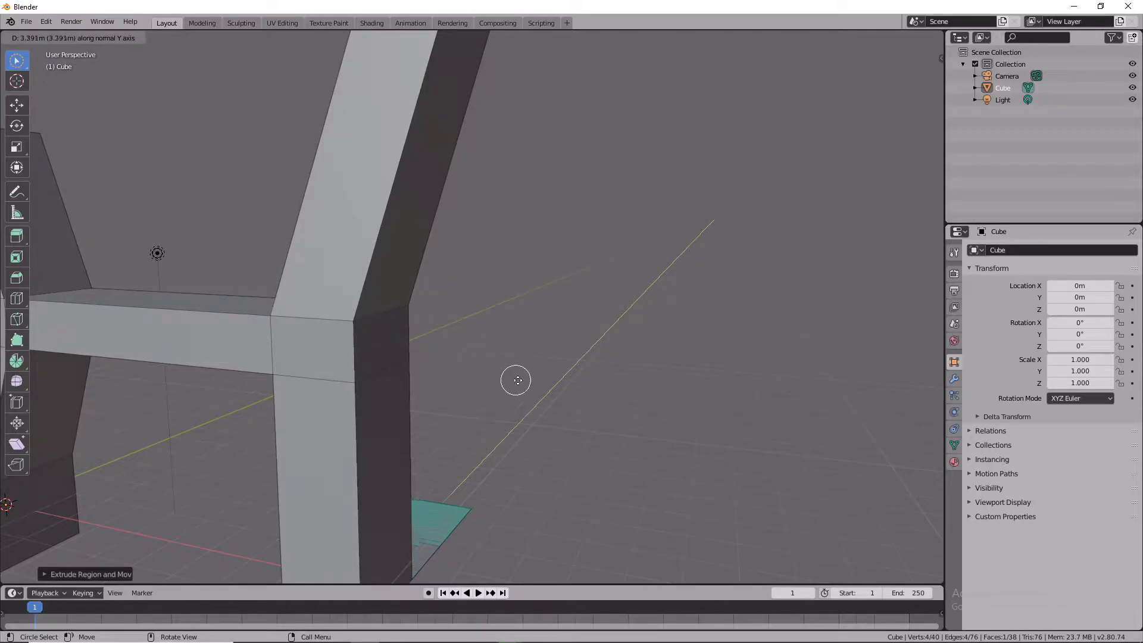
right_click(536, 384)
Select the top face of the slanted column and extrude it upward.
middle_drag(448, 354, 40, 432)
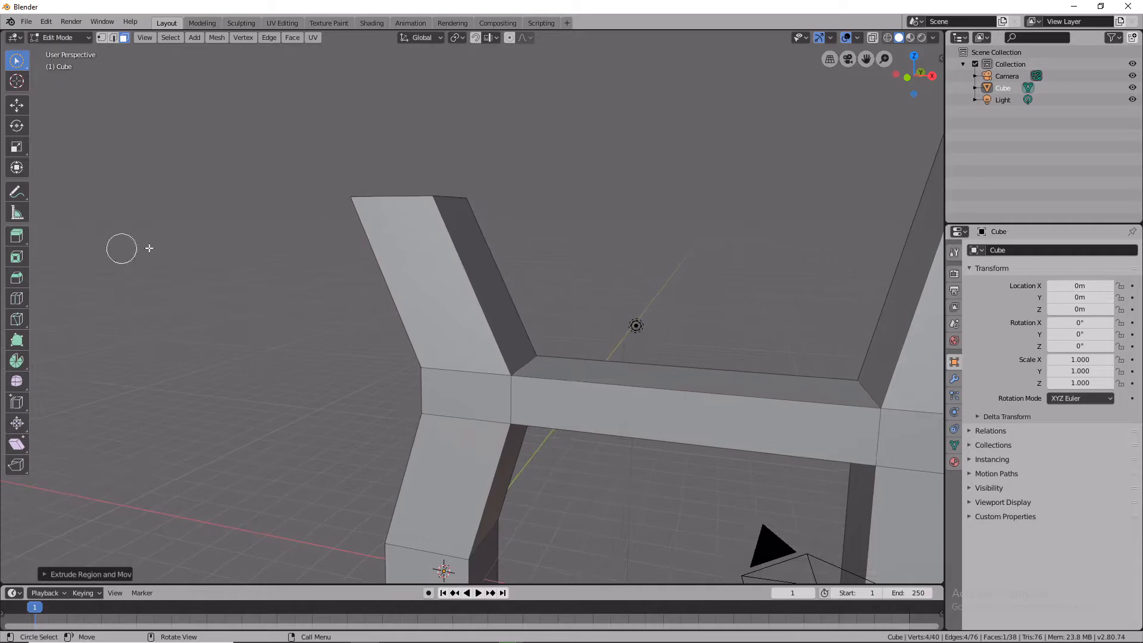
middle_drag(423, 207, 554, 222)
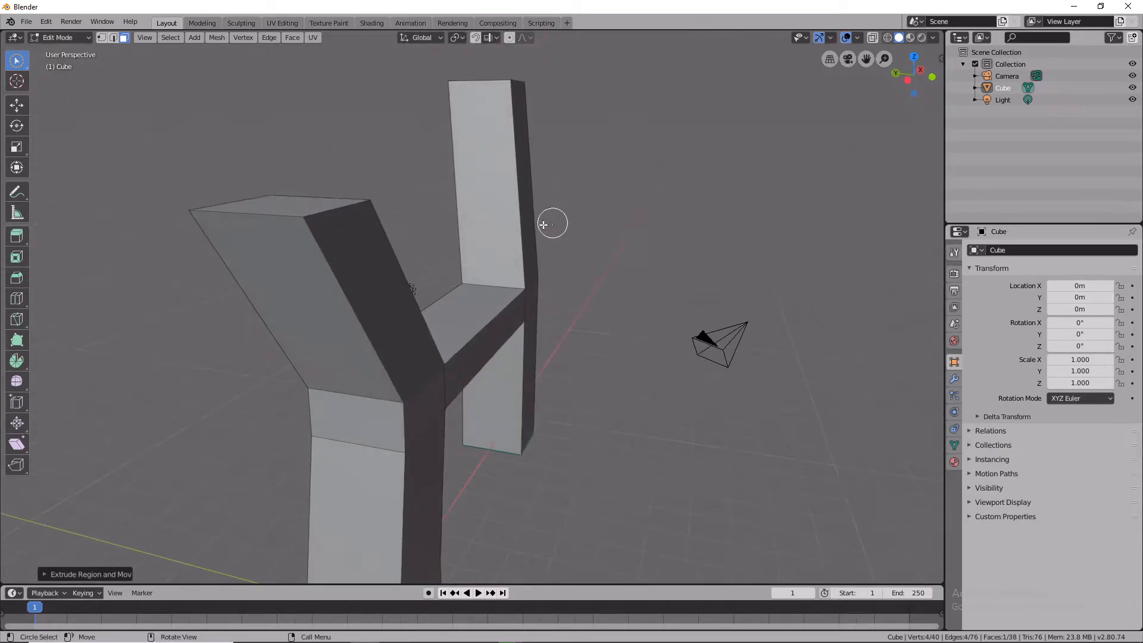
click(303, 203)
click(277, 207)
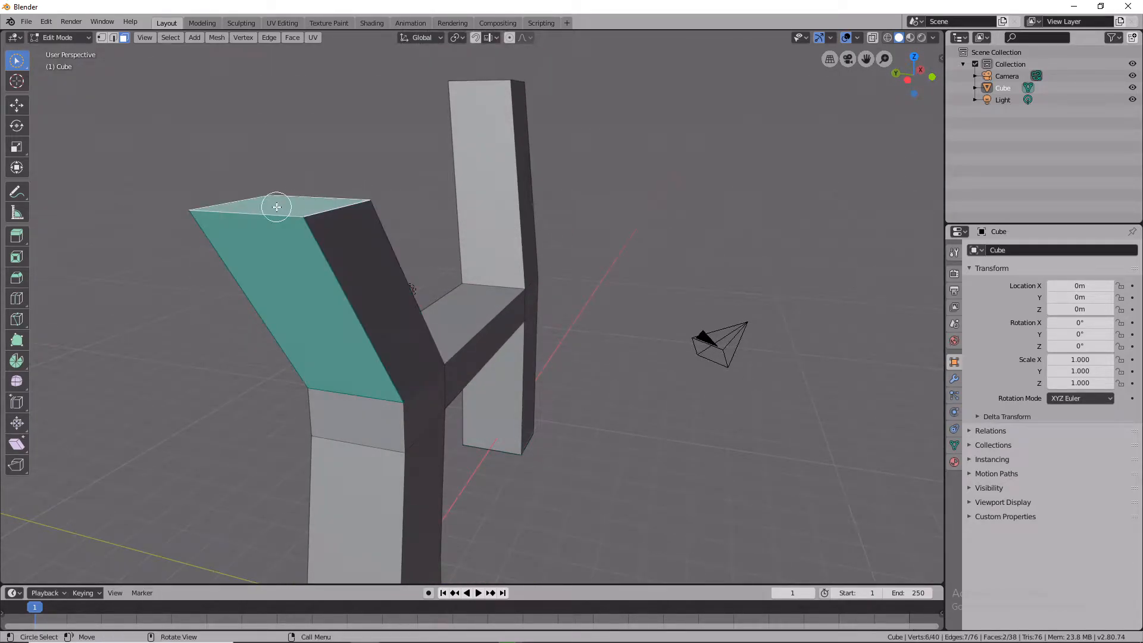
click(292, 201)
middle_drag(289, 202, 344, 340)
click(277, 363)
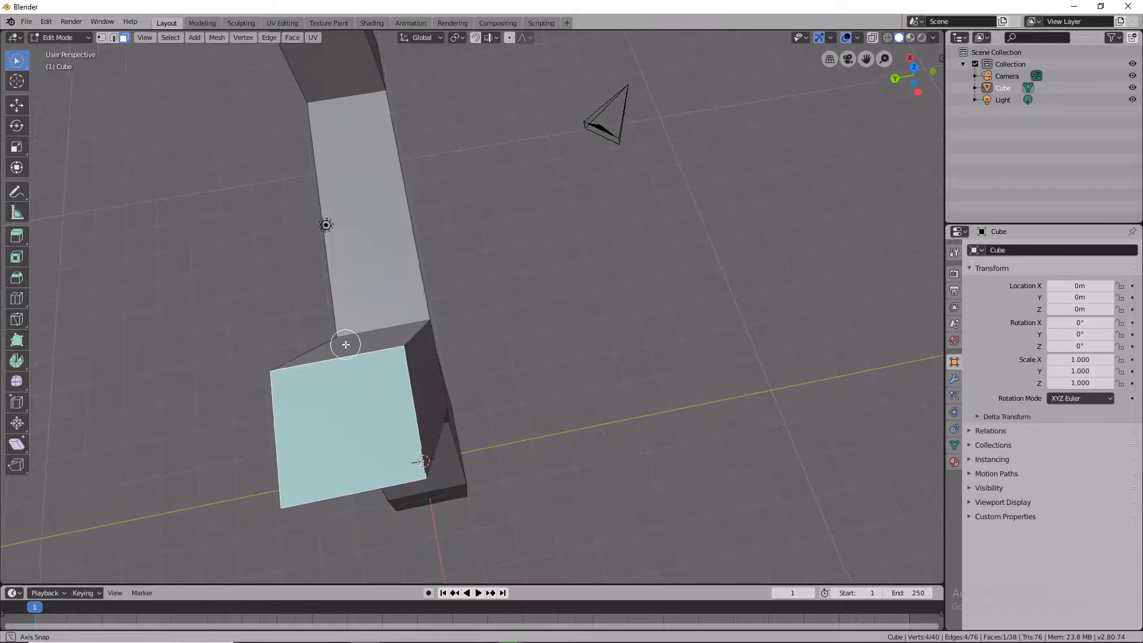
key(KP_1)
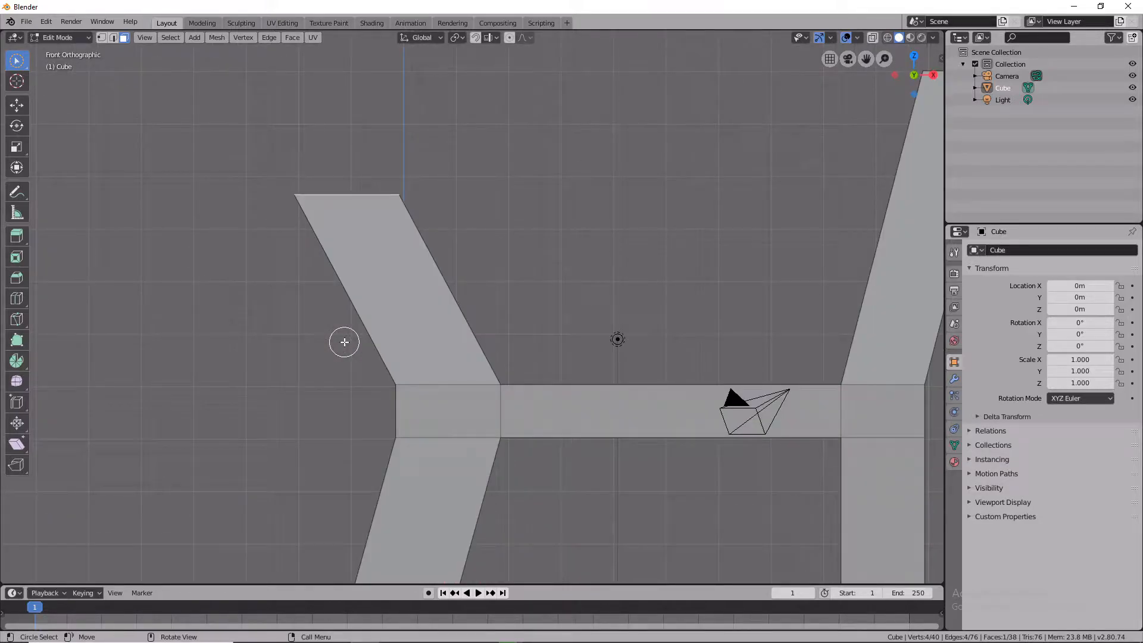
key(e)
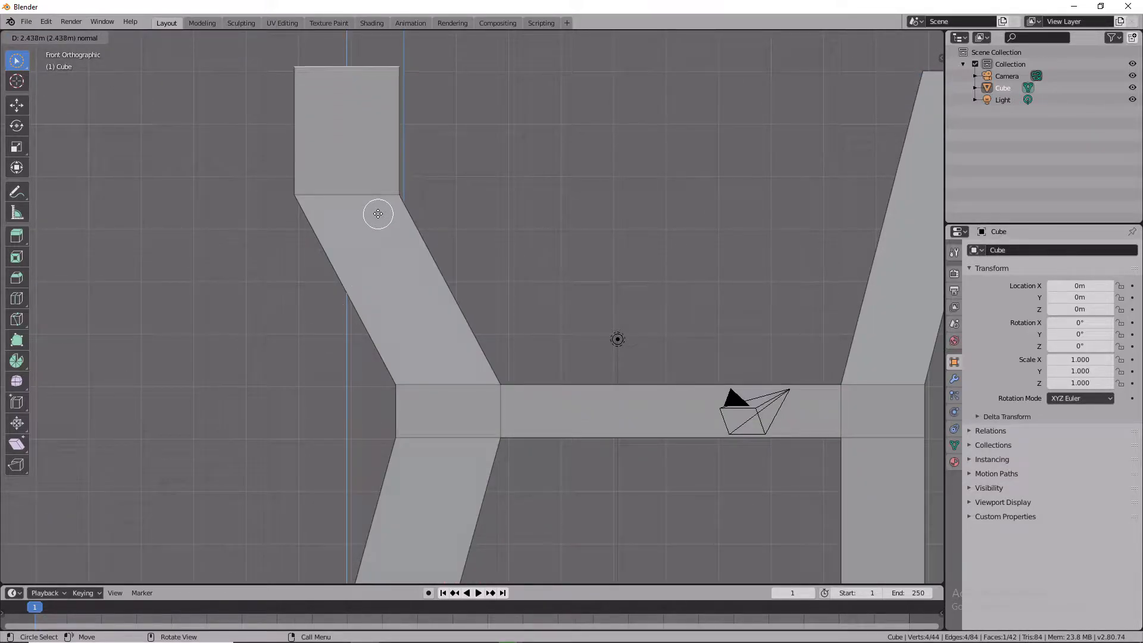
click(382, 235)
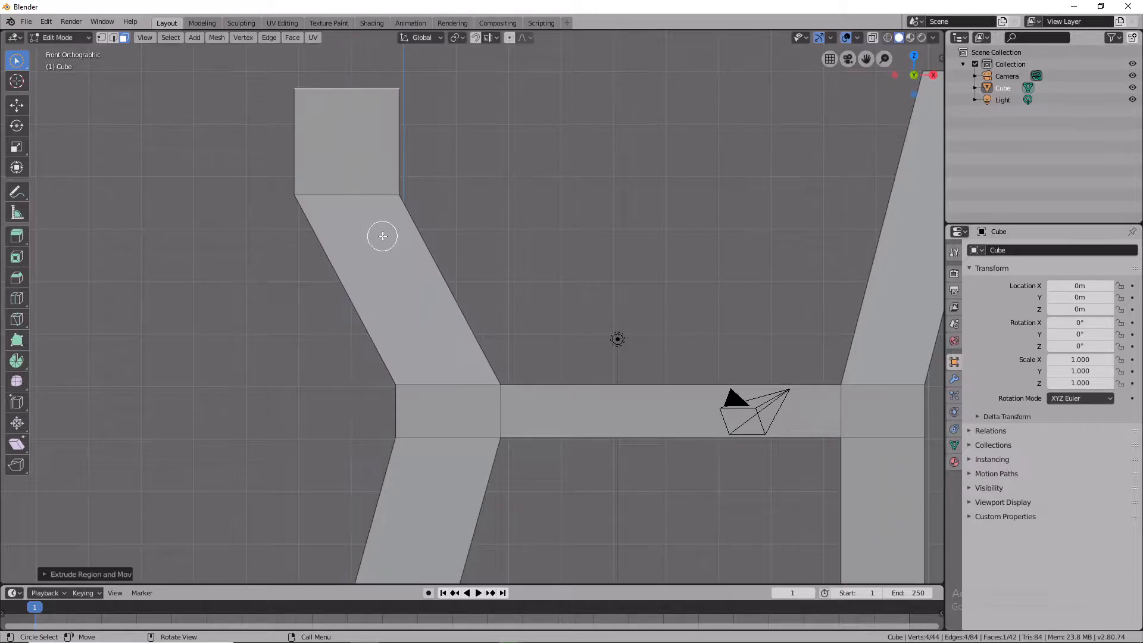
Rotate the column's new top face to tilt it.
key(r)
click(274, 255)
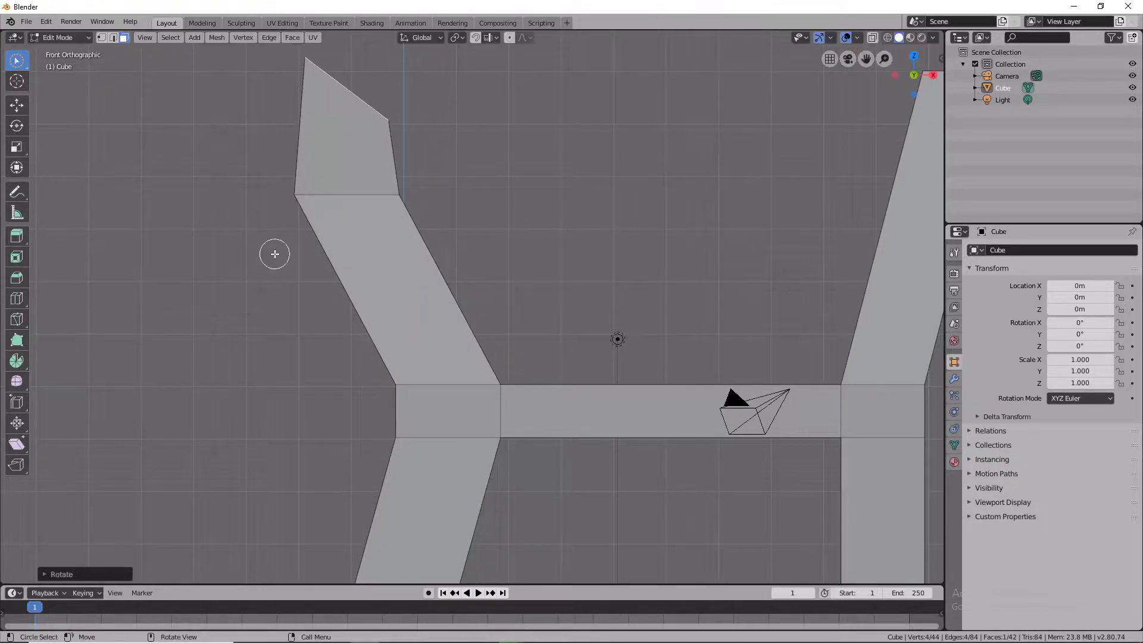
Extrude the tilted face about 1.5 m and rotate the new end face further.
key(e)
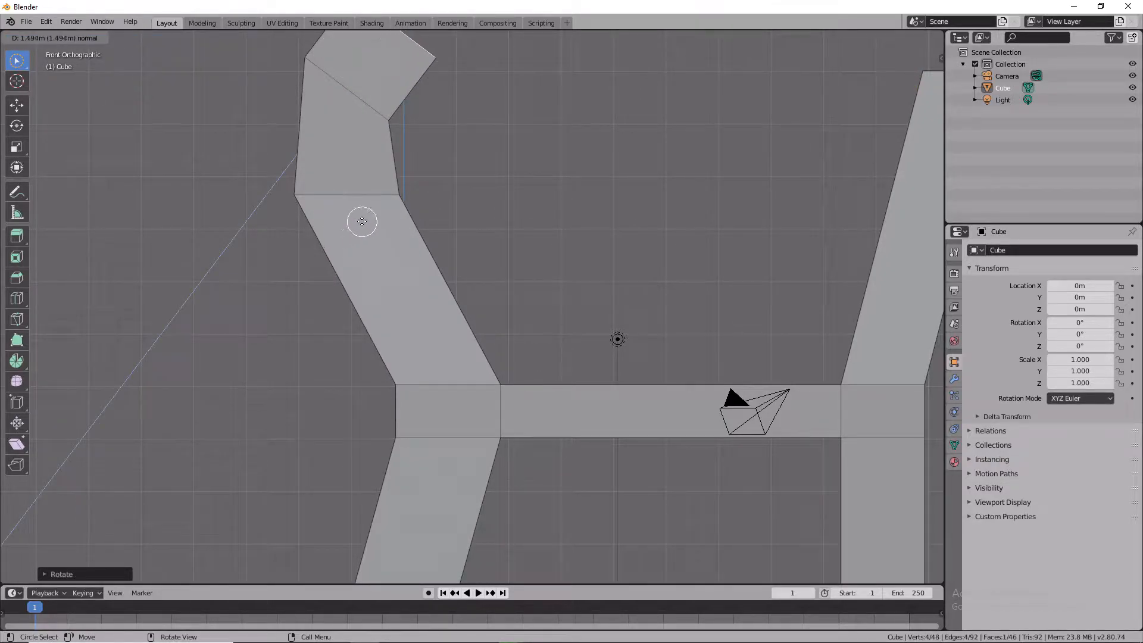
click(362, 221)
key(r)
click(226, 209)
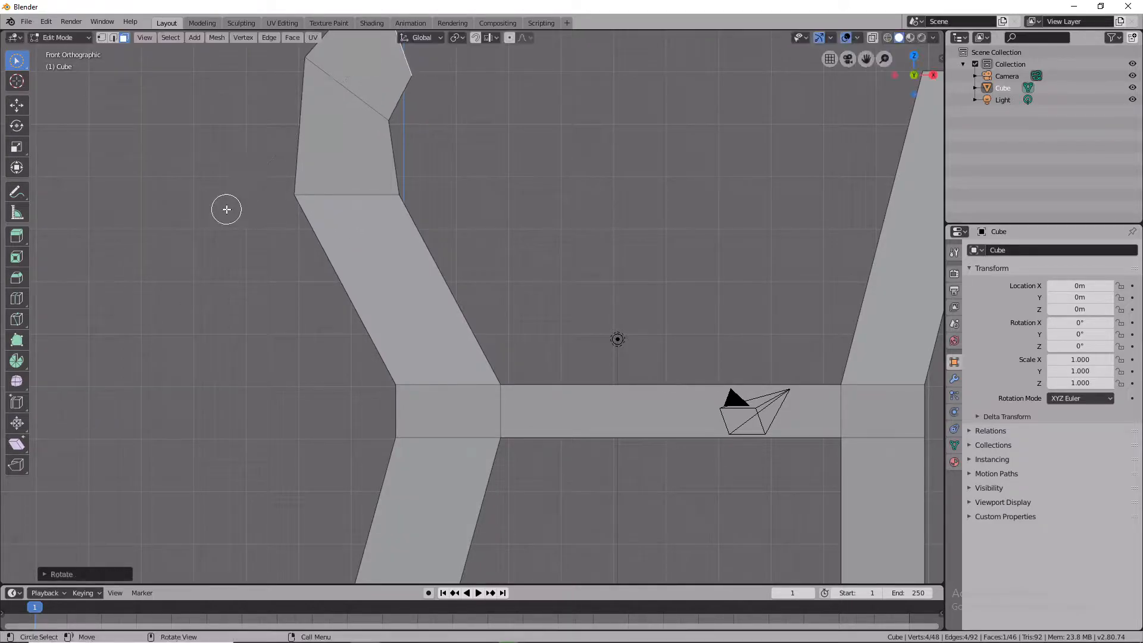
Extrude the end face about 6.5 m to form a beam reaching toward the right column.
middle_drag(316, 153, 329, 347)
key(KP_1)
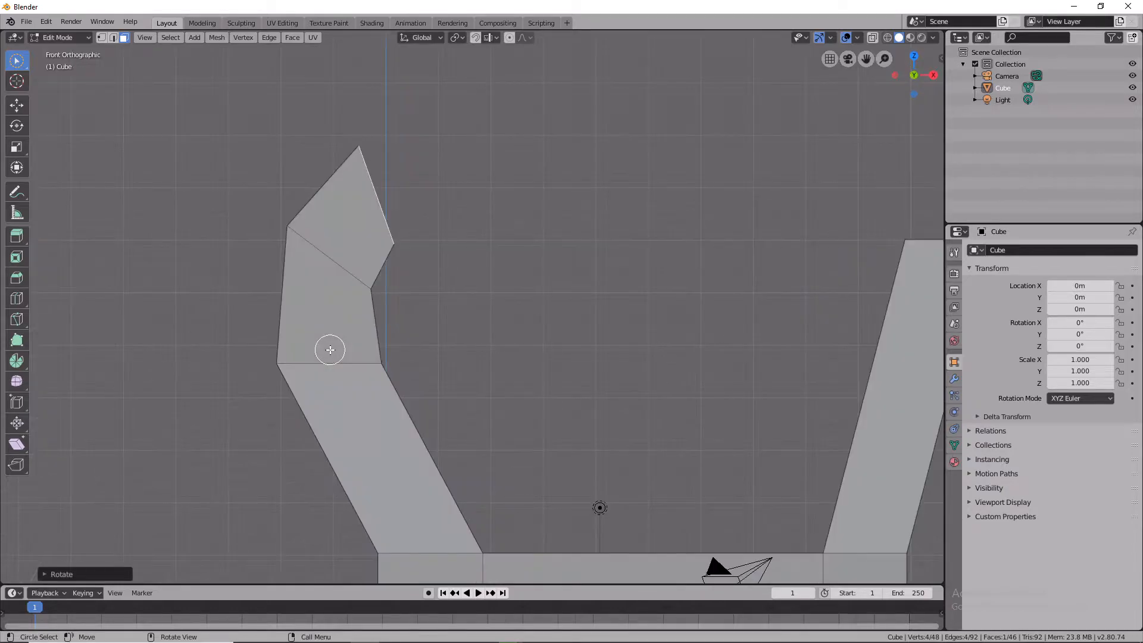
key(e)
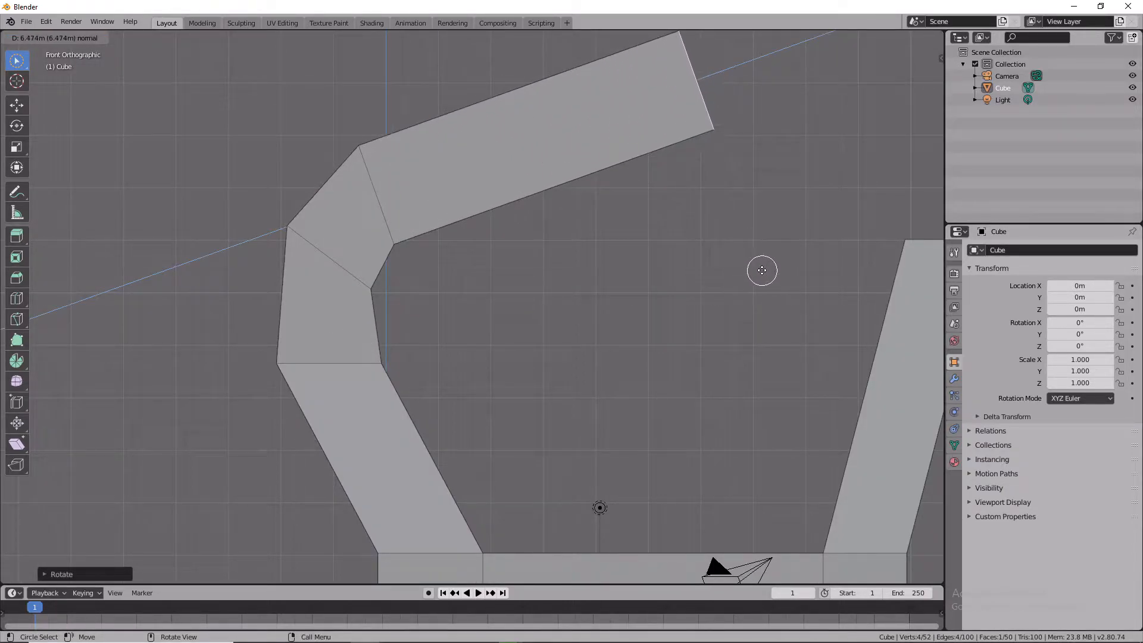
click(762, 270)
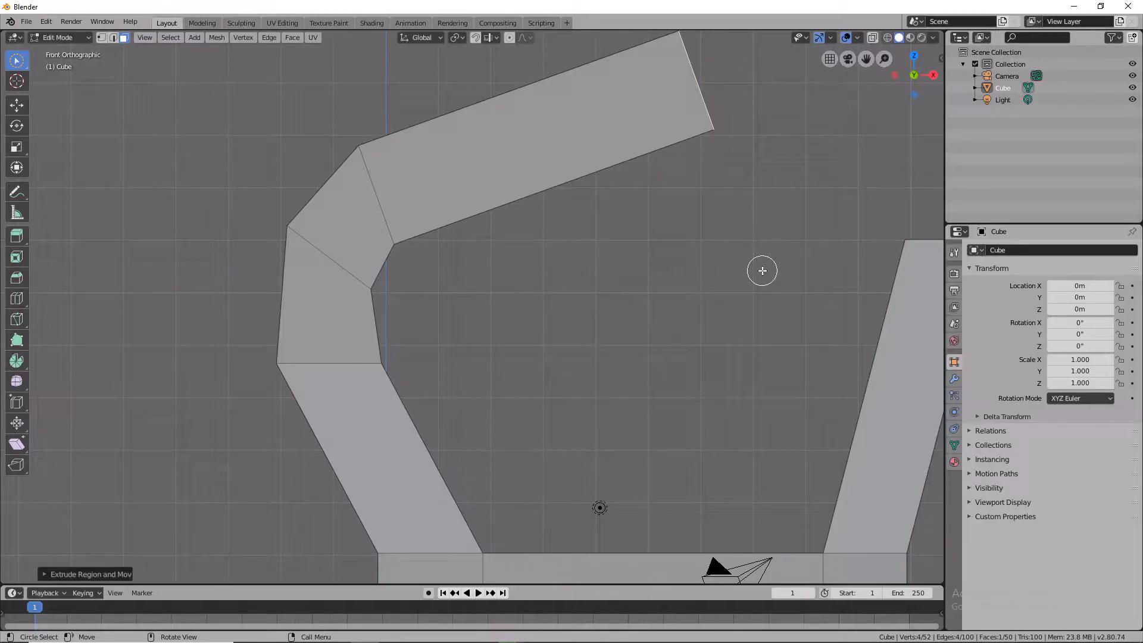
Move the beam's end face lower and rotate it to angle toward the right column.
key(g)
click(790, 420)
key(r)
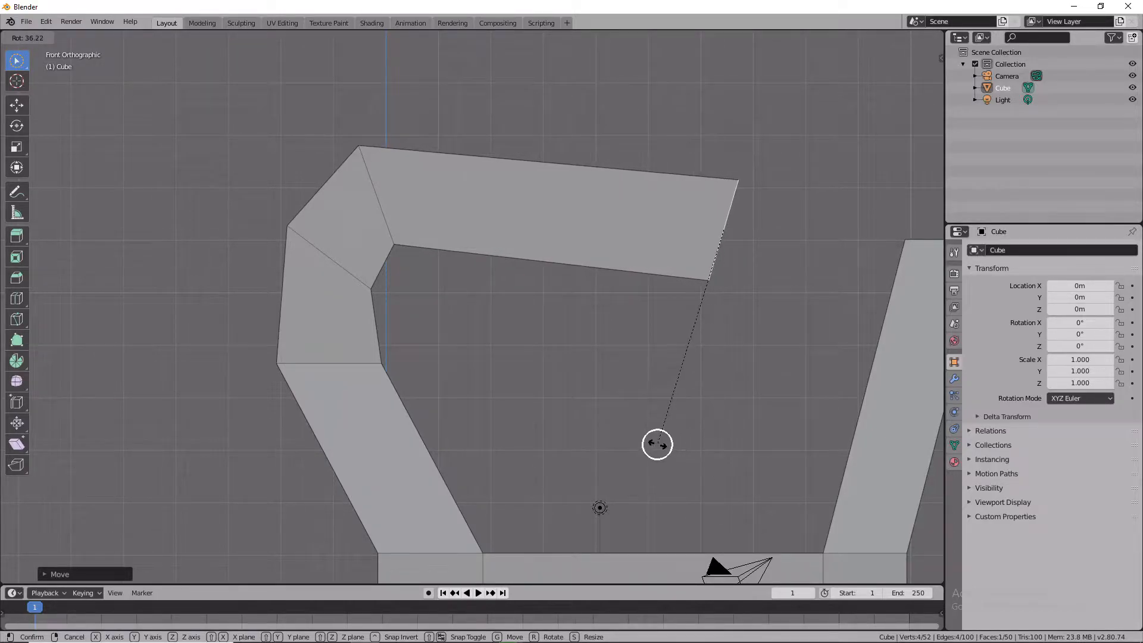
click(658, 445)
key(e)
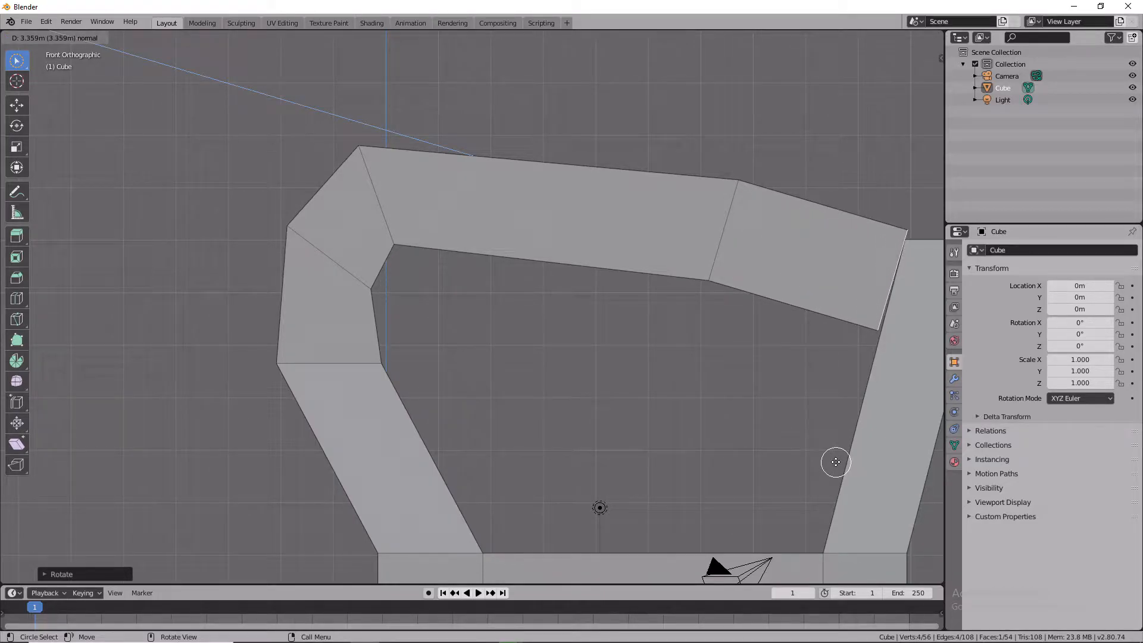
key(Escape)
key(r)
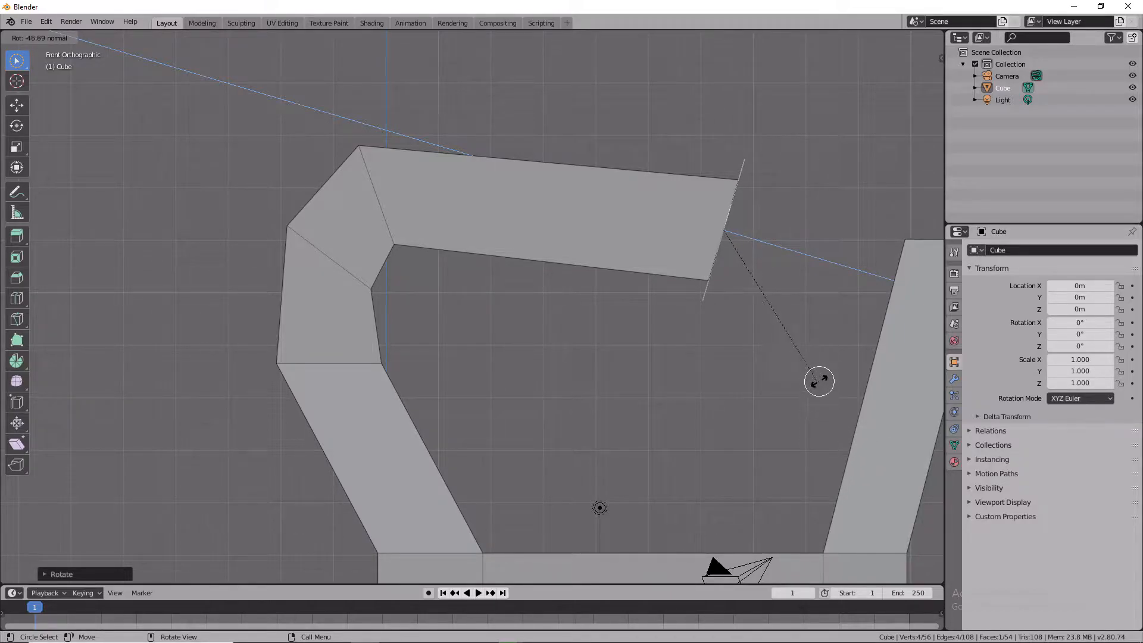
key(Escape)
key(r)
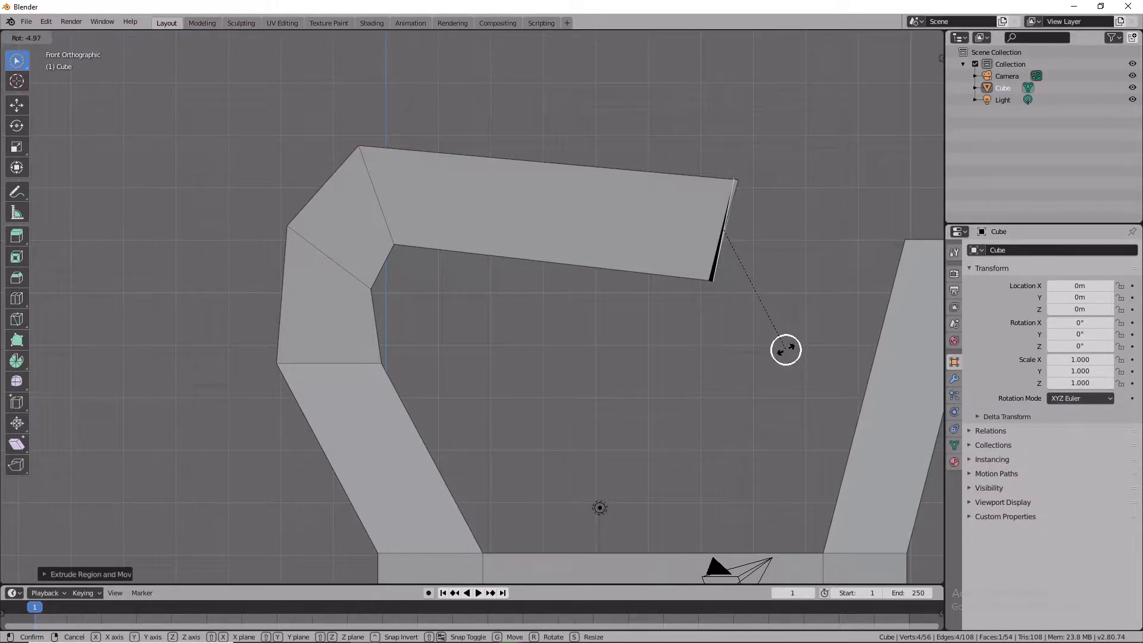
key(Escape)
Extrude the beam's end face to reach the right column and rotate it to align with the column.
key(e)
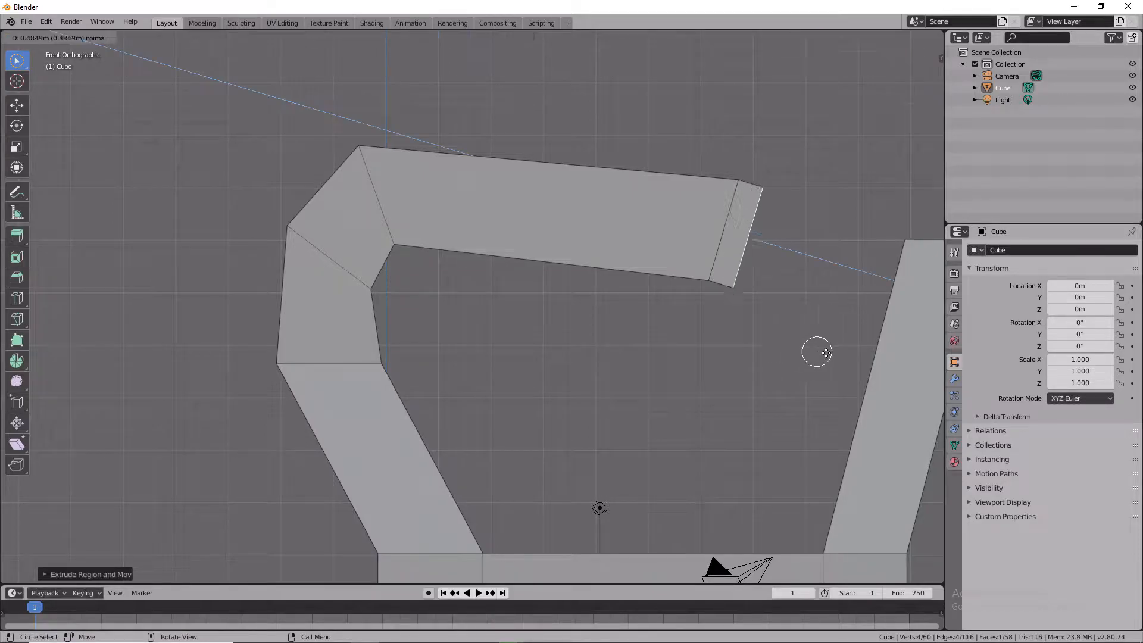
click(881, 274)
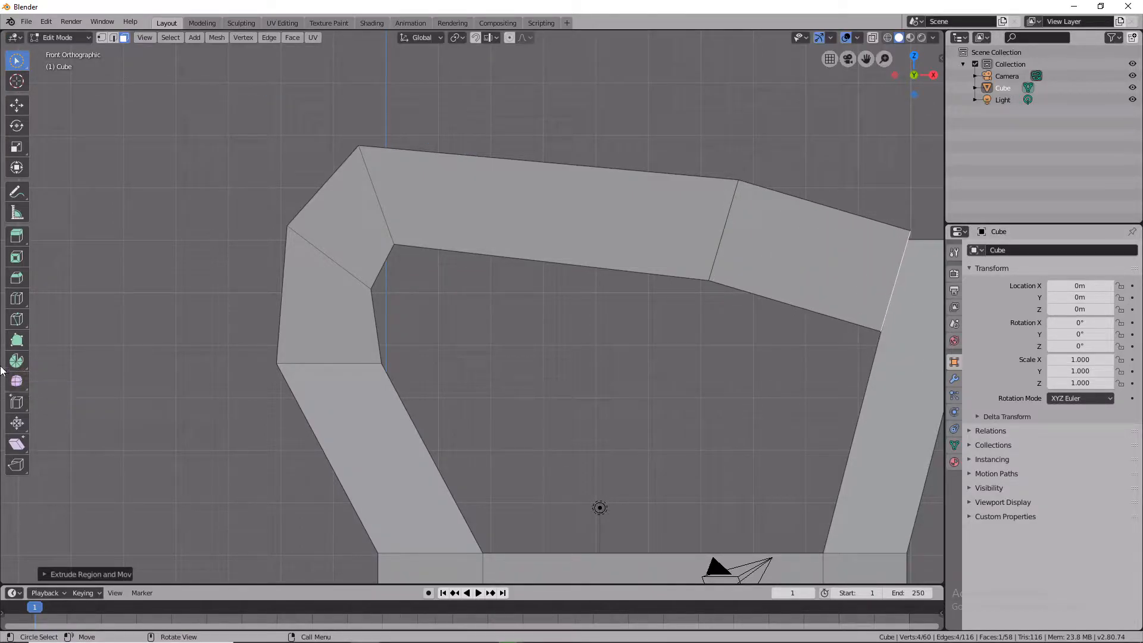
key(r)
click(880, 339)
right_click(874, 338)
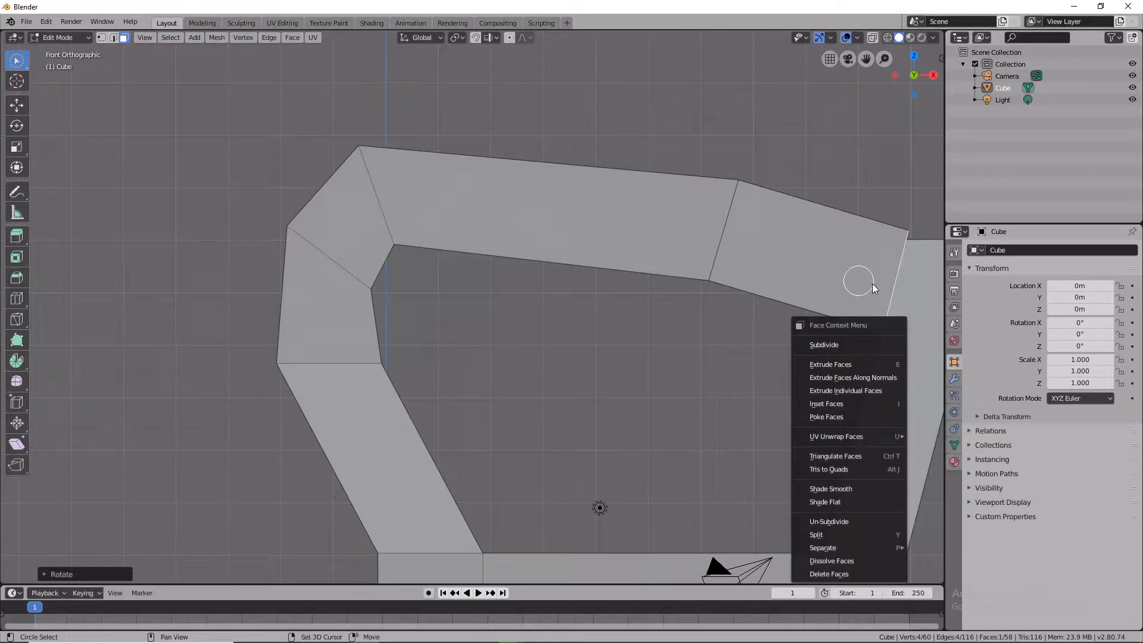
key(Escape)
Move the beam's end face to line it up with the top of the right column.
shift+middle_drag(852, 296, 391, 541)
middle_drag(472, 511, 335, 33)
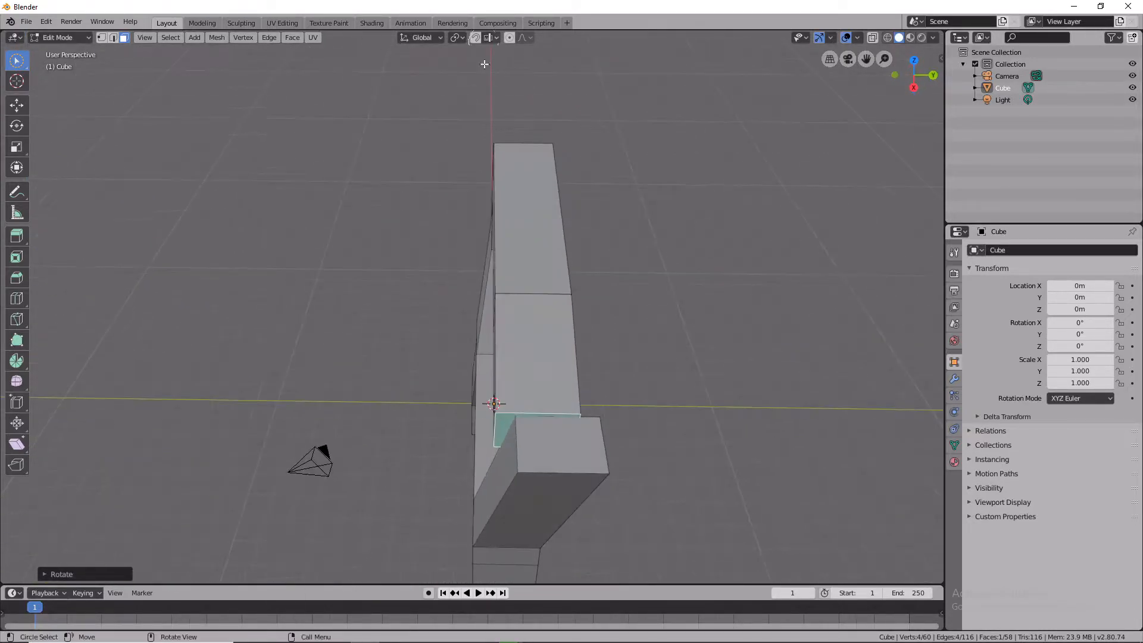
click(551, 443)
key(g)
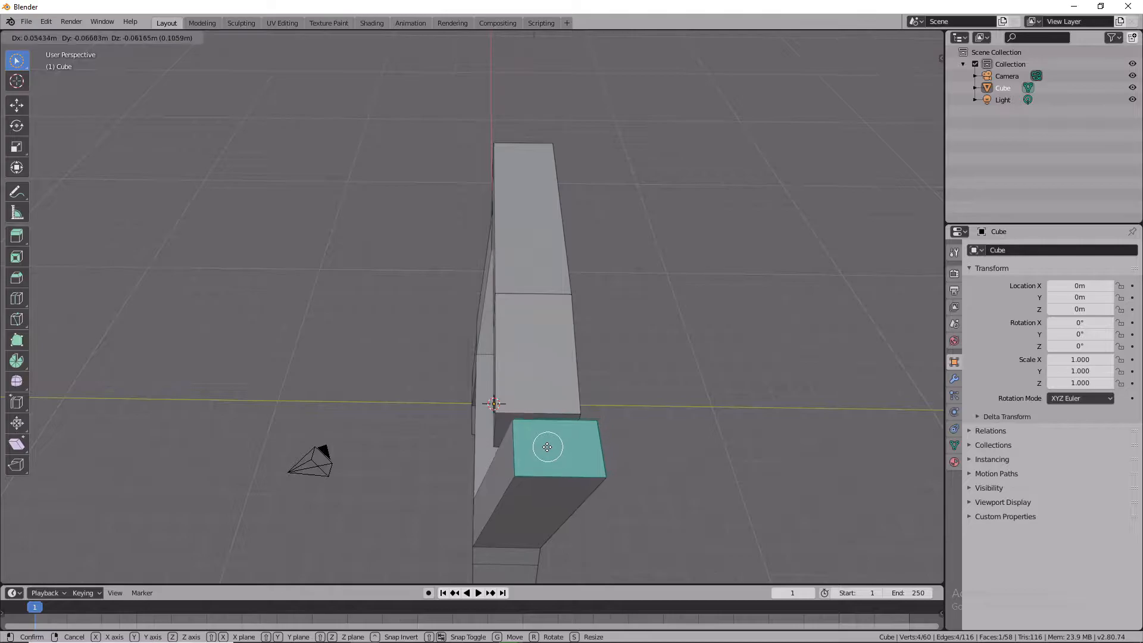
click(531, 442)
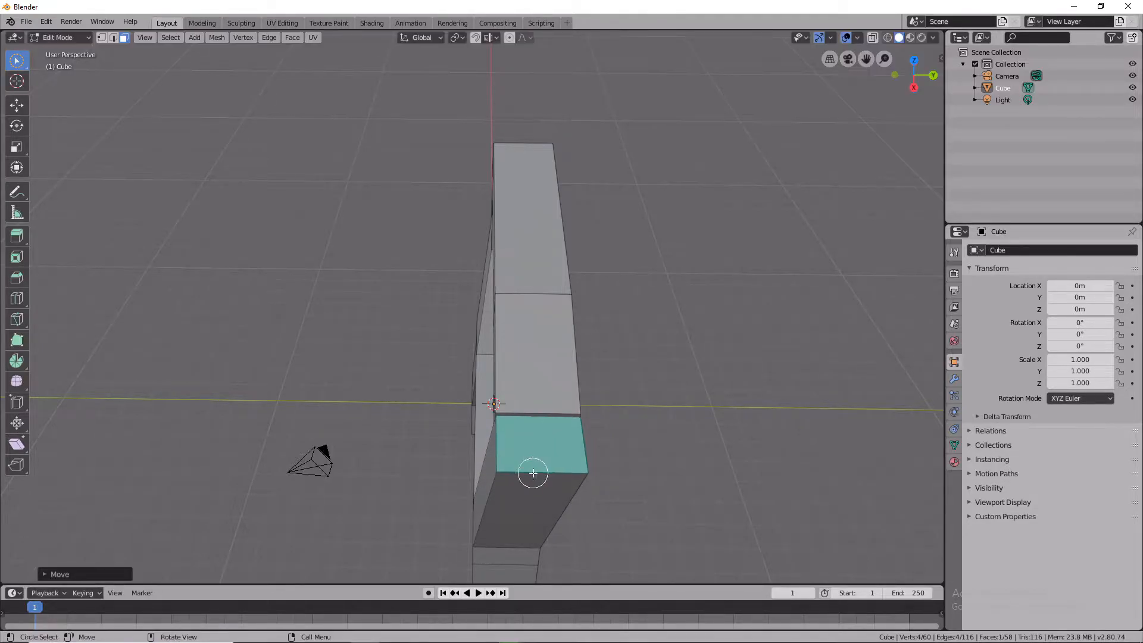
middle_drag(562, 466, 651, 434)
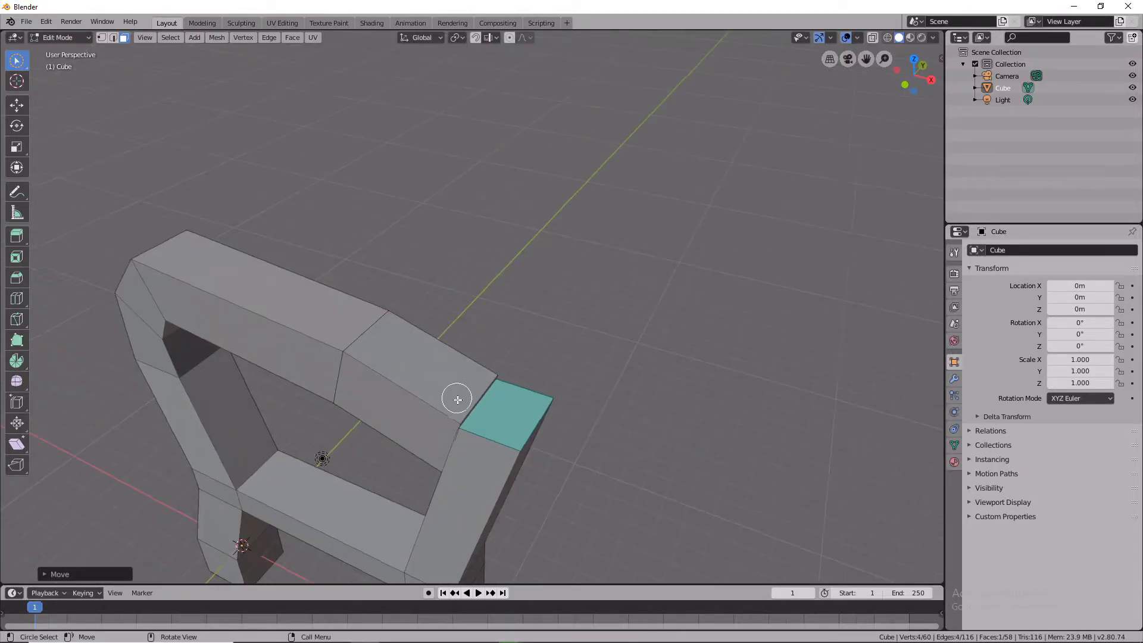
key(ctrl+KP_Add)
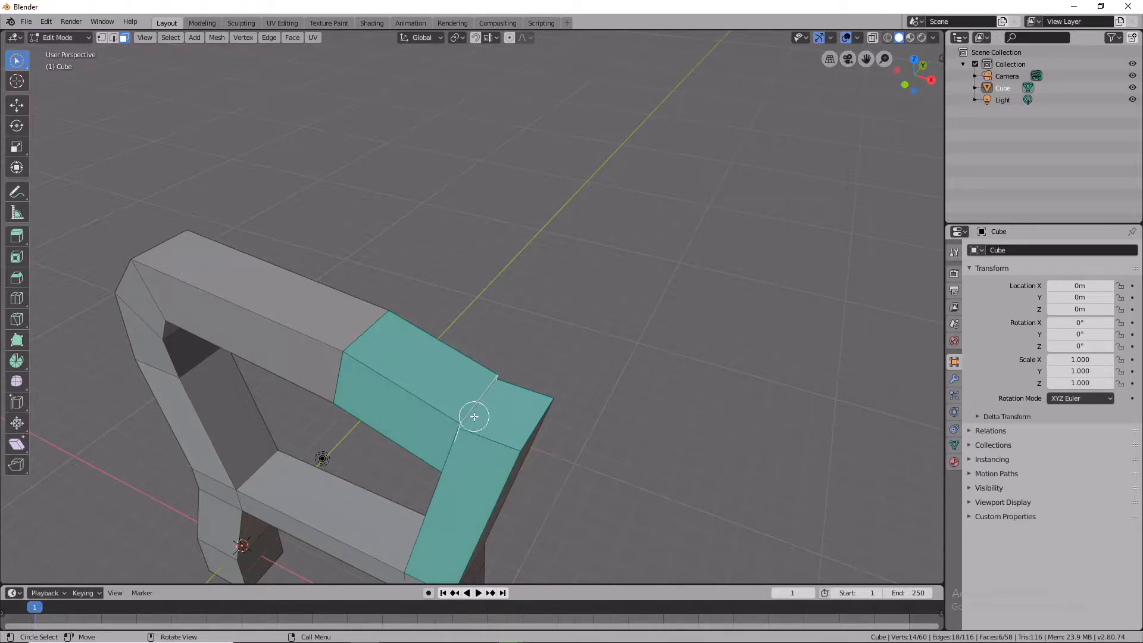
click(503, 424)
text(e)
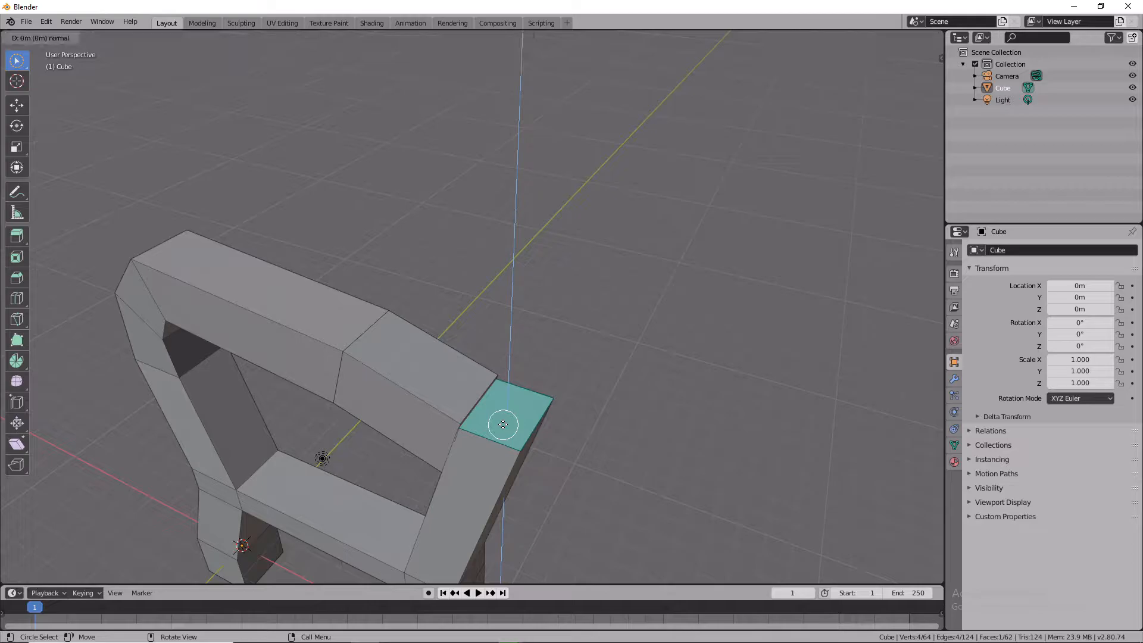
text(1)
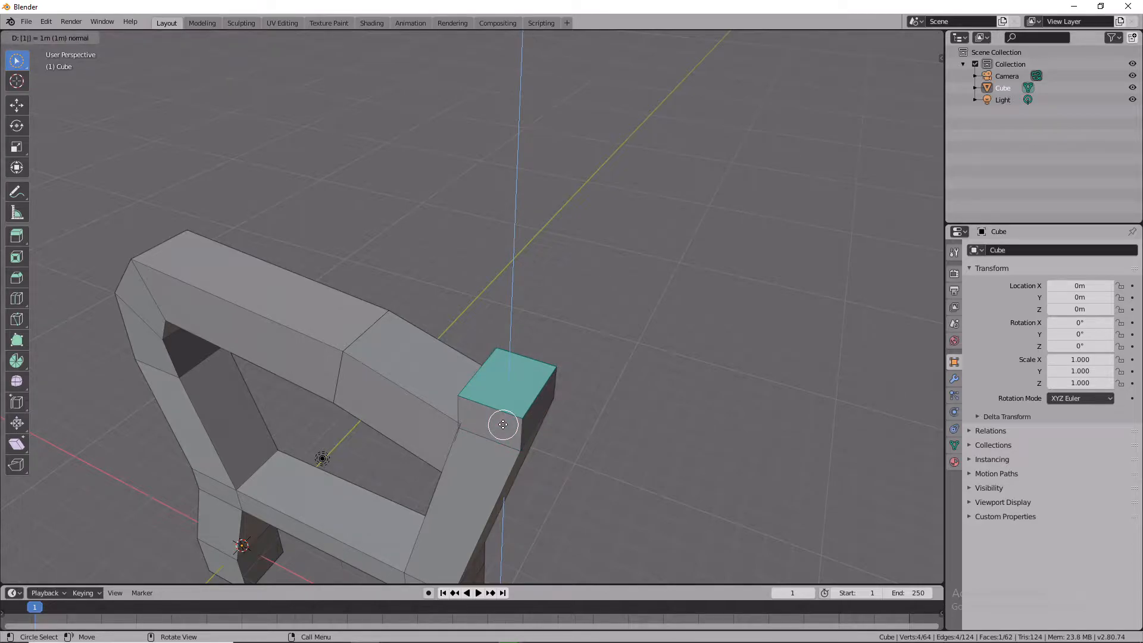
text(1)
key(Escape)
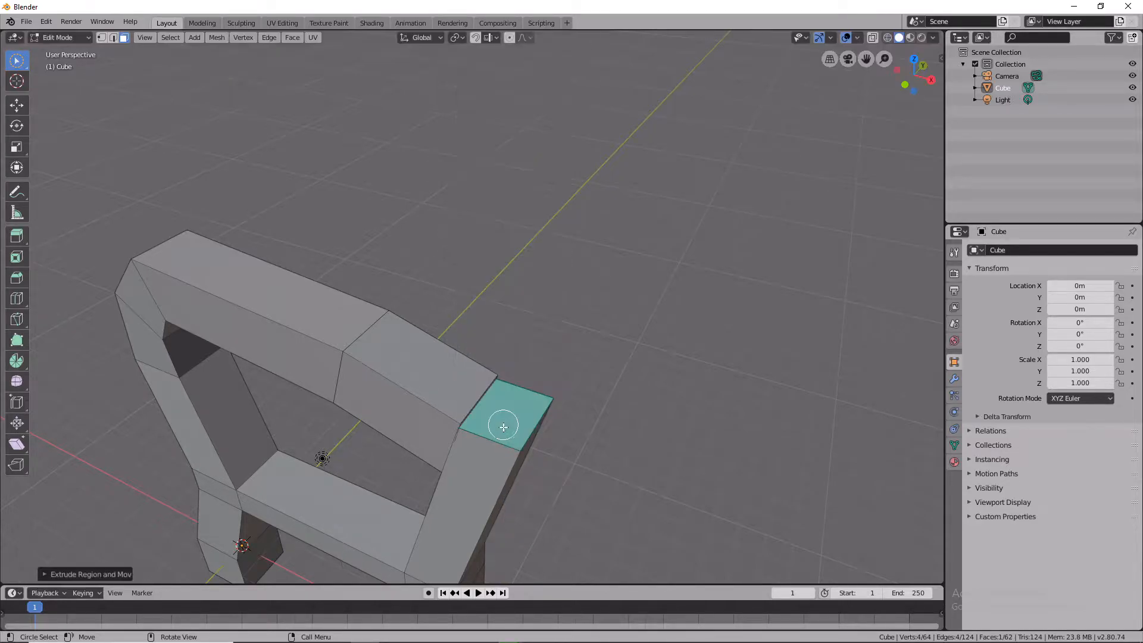
click(498, 420)
click(604, 435)
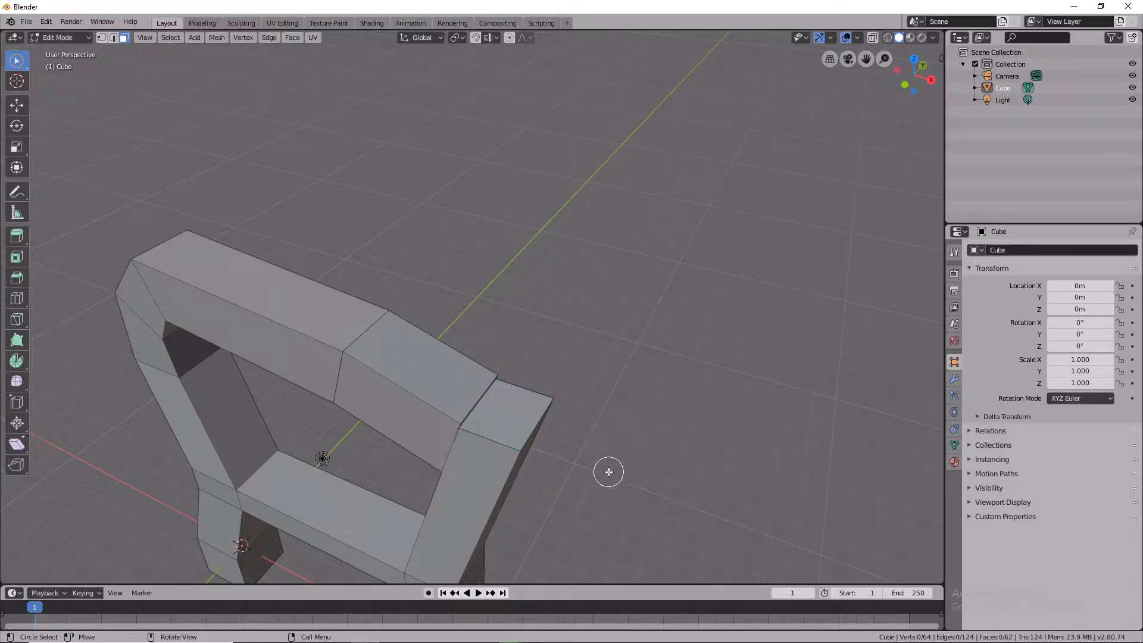
Select the right column's top face and extrude it about 4.5 m upward.
key(KP_1)
right_click(586, 513)
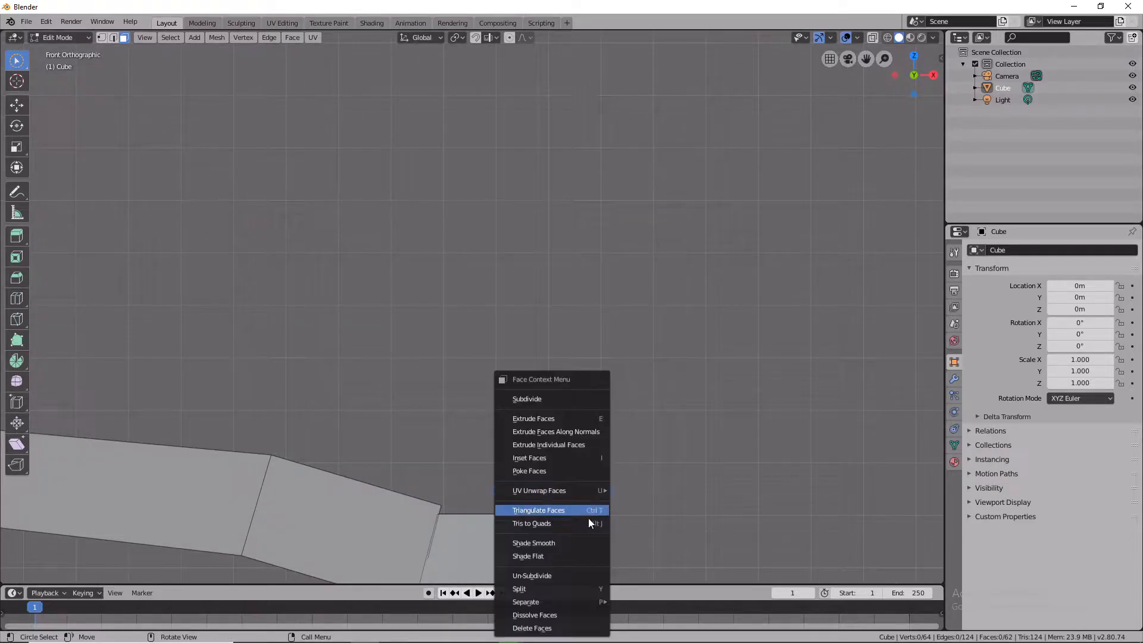
middle_drag(712, 487, 701, 530)
click(482, 413)
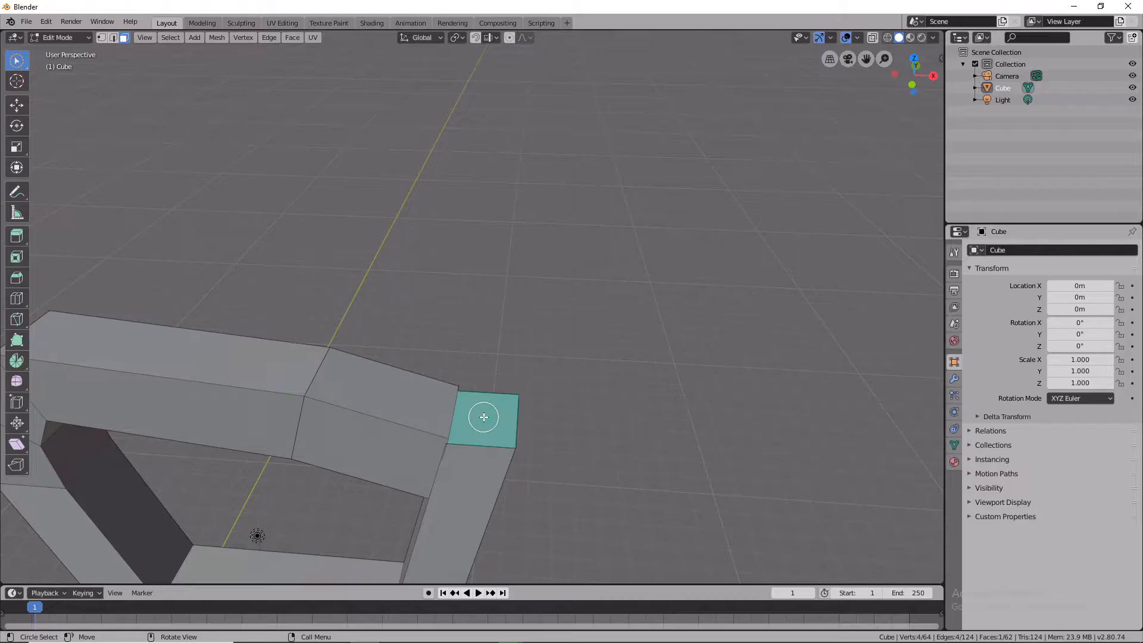
key(KP_1)
key(e)
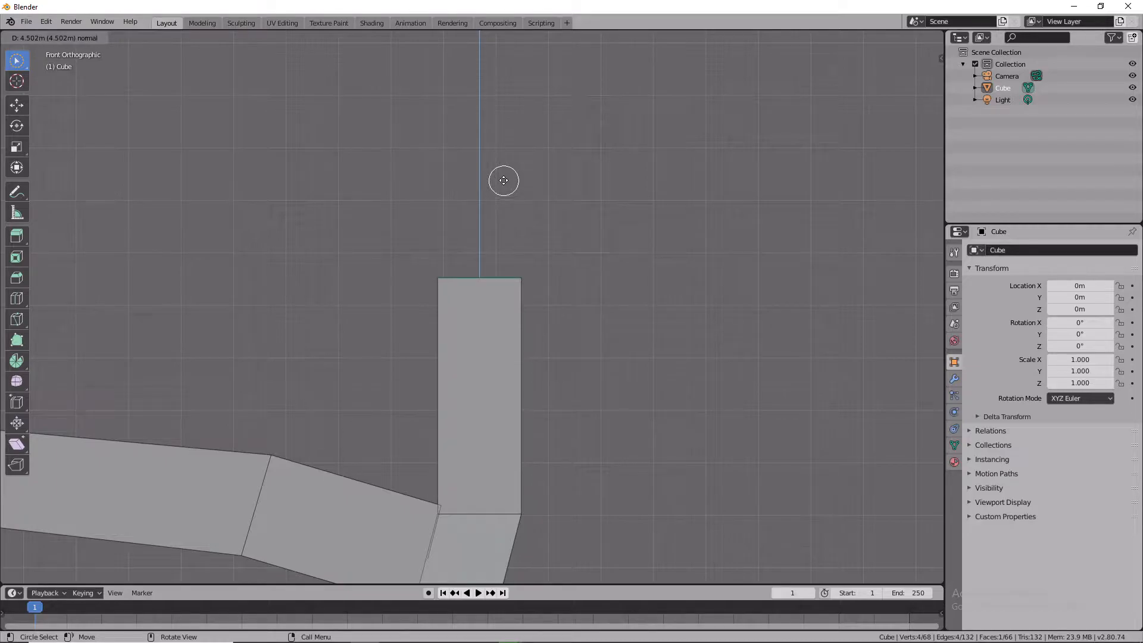
click(503, 180)
Move the extruded top face about 1.5 m sideways so the column extension slants.
key(g)
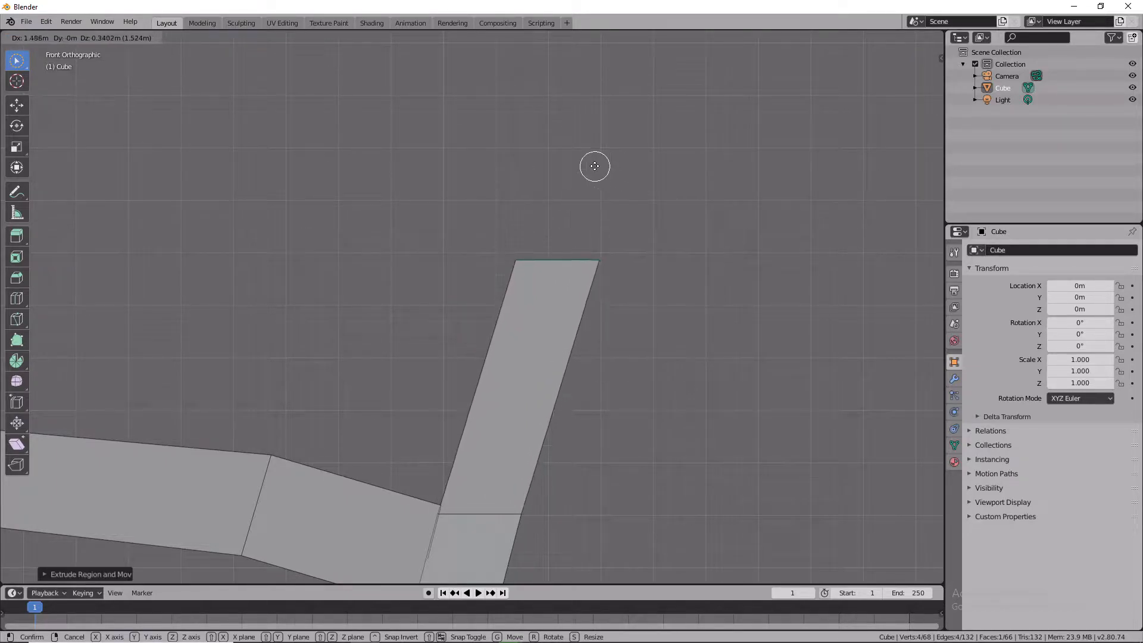
click(597, 157)
middle_drag(505, 400, 892, 486)
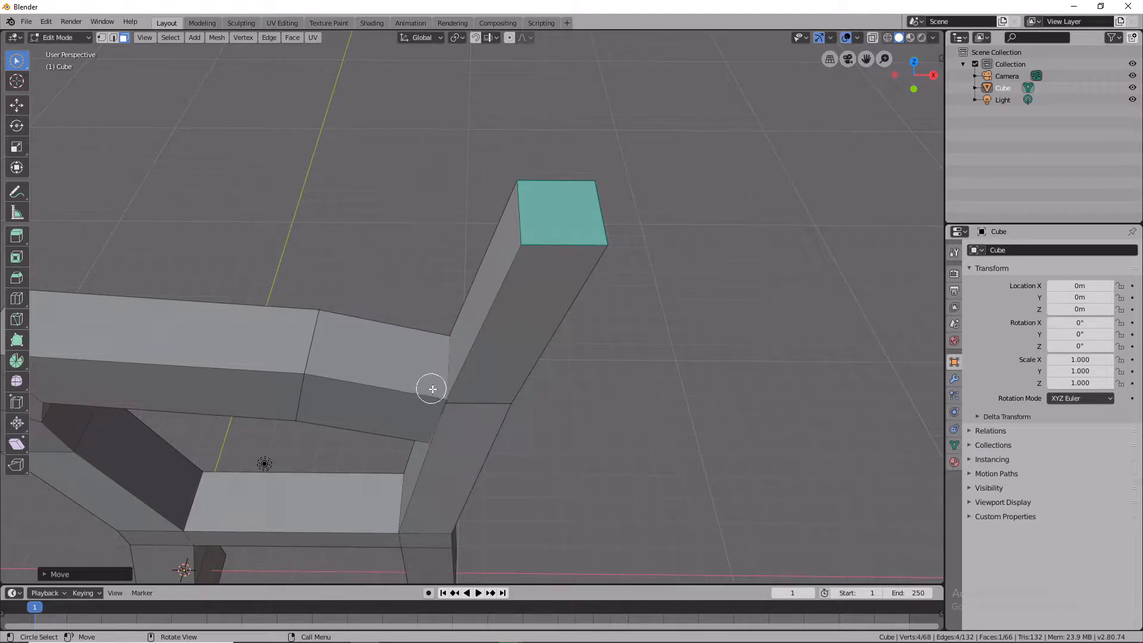
Inspect the slanted extension from the side, top, front and camera views.
key(KP_3)
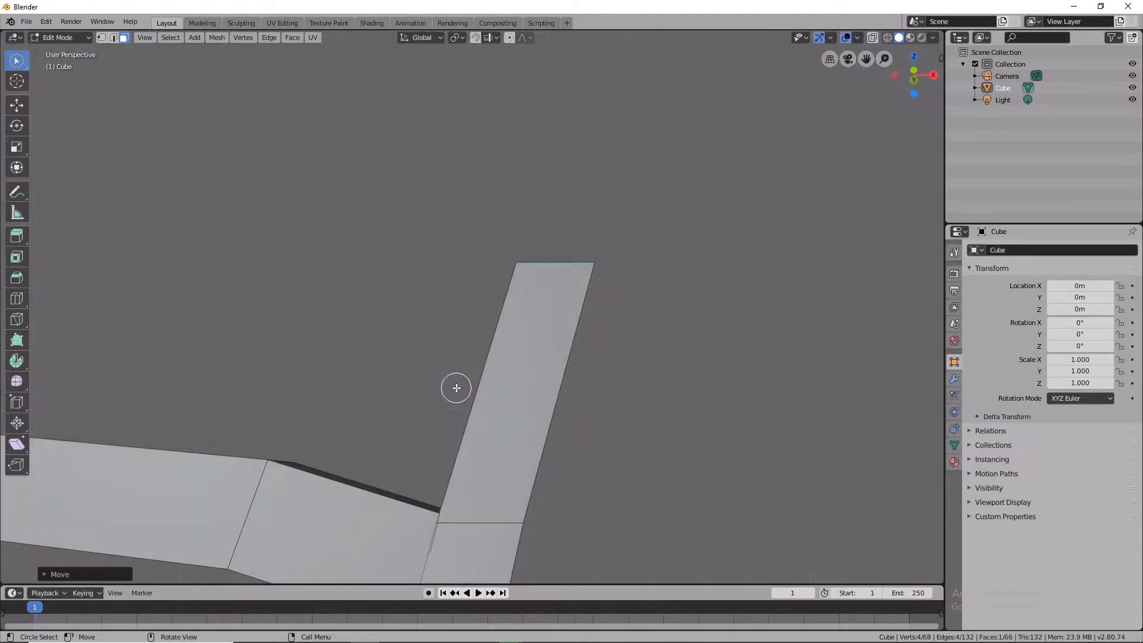
key(KP_5)
key(KP_4)
key(KP_6)
key(KP_7)
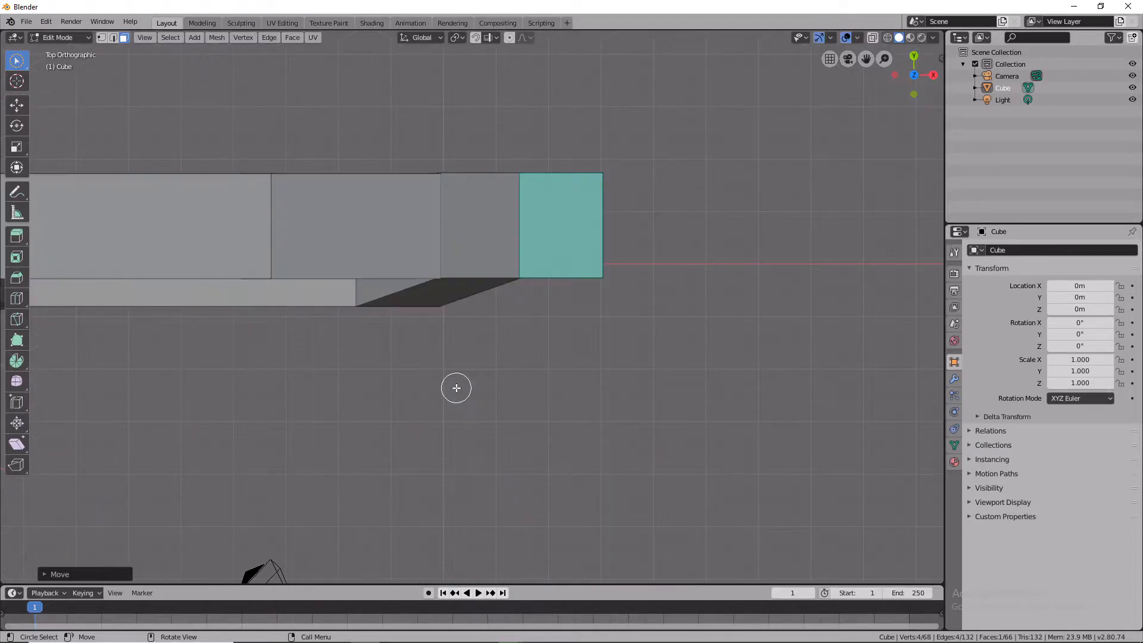
key(KP_8)
key(KP_9)
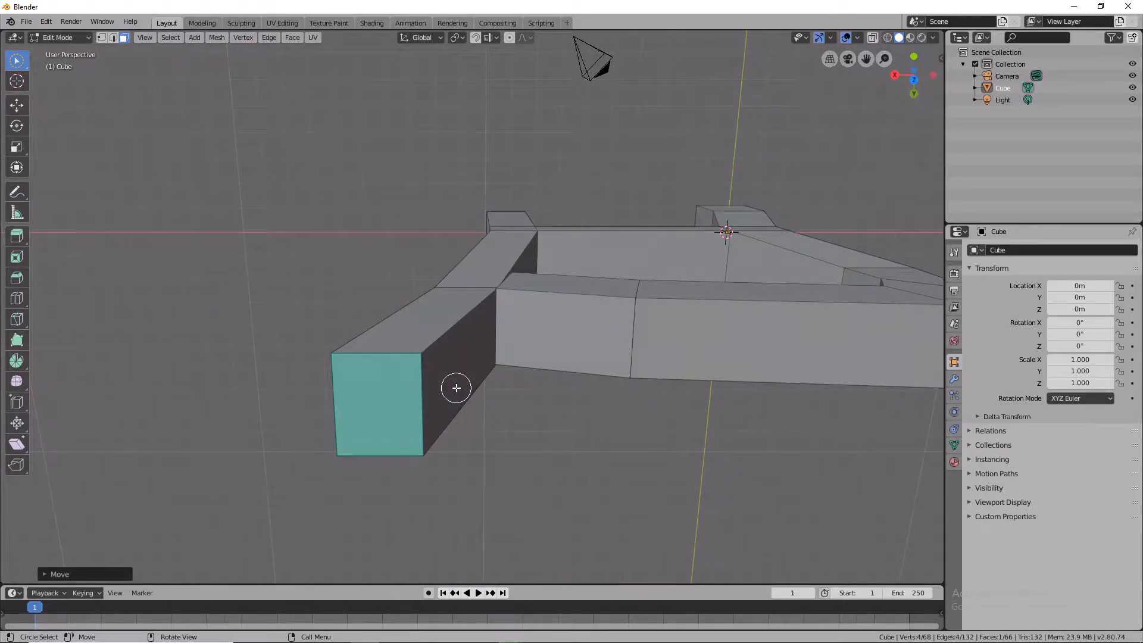
key(KP_0)
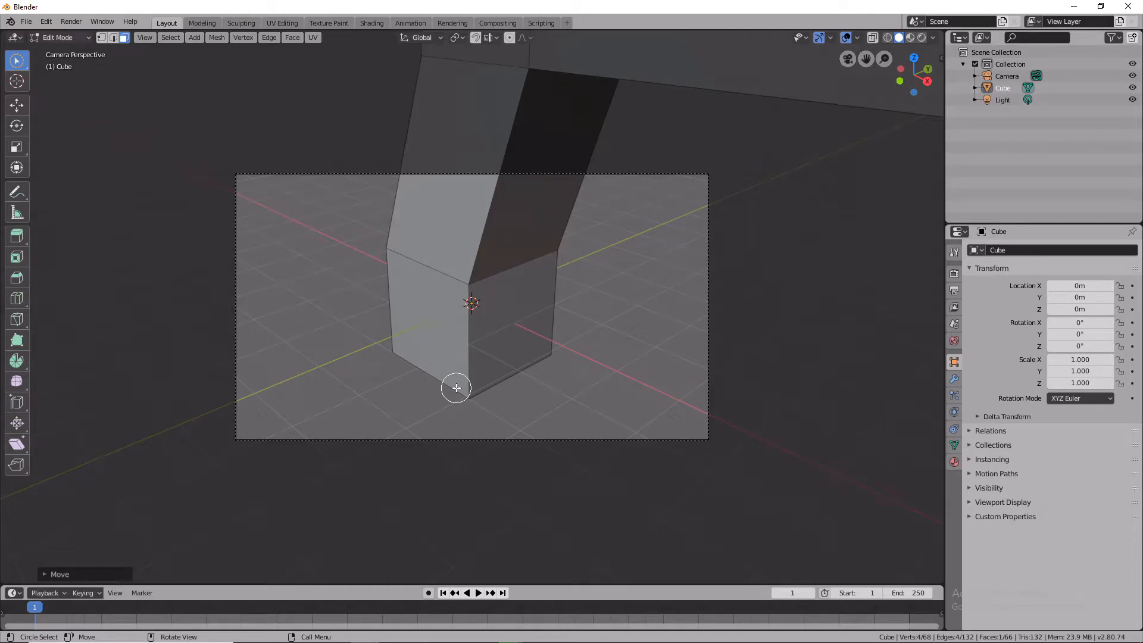
Subdivide the top face of the slanted extension.
right_click(646, 341)
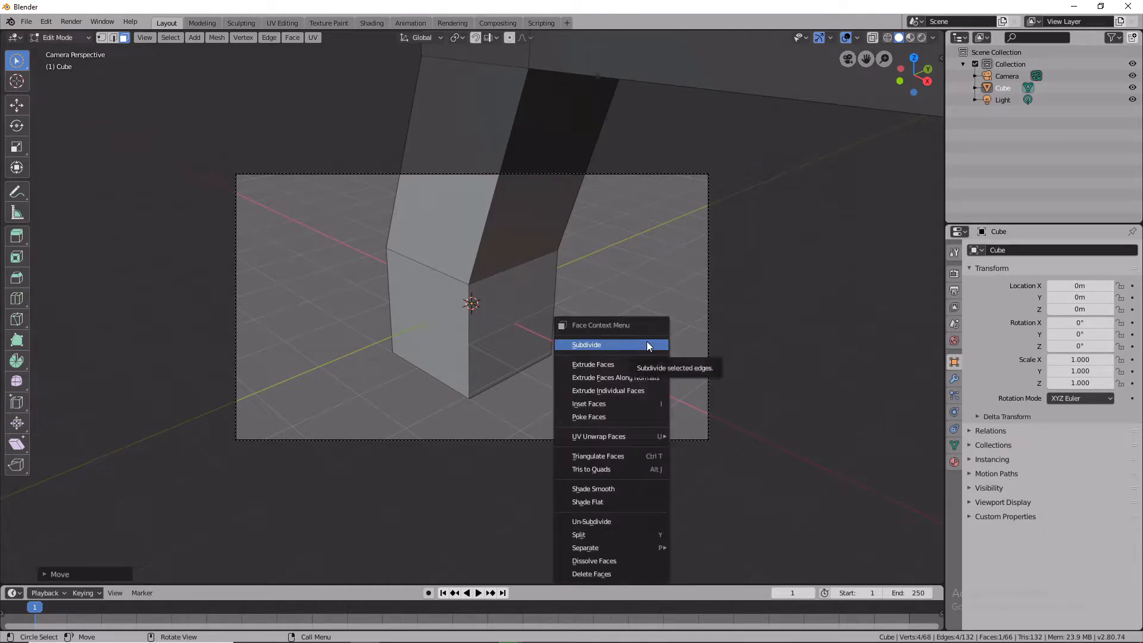
click(647, 341)
key(KP_1)
right_click(676, 333)
middle_drag(750, 286, 625, 429)
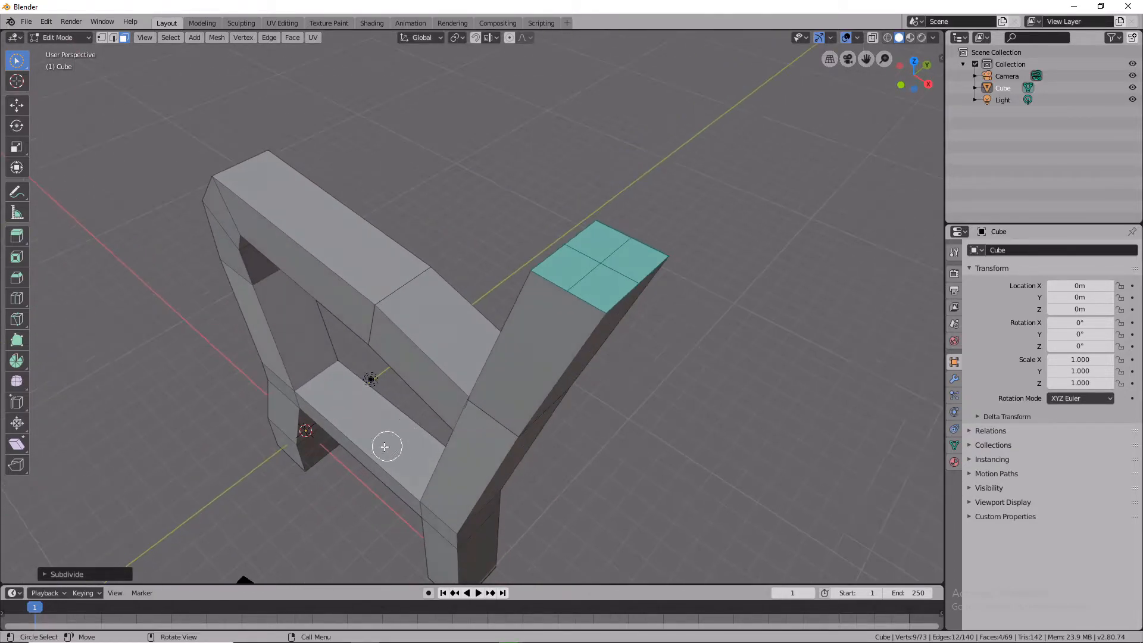
Select the lower crossbar's front face and subdivide it.
click(357, 451)
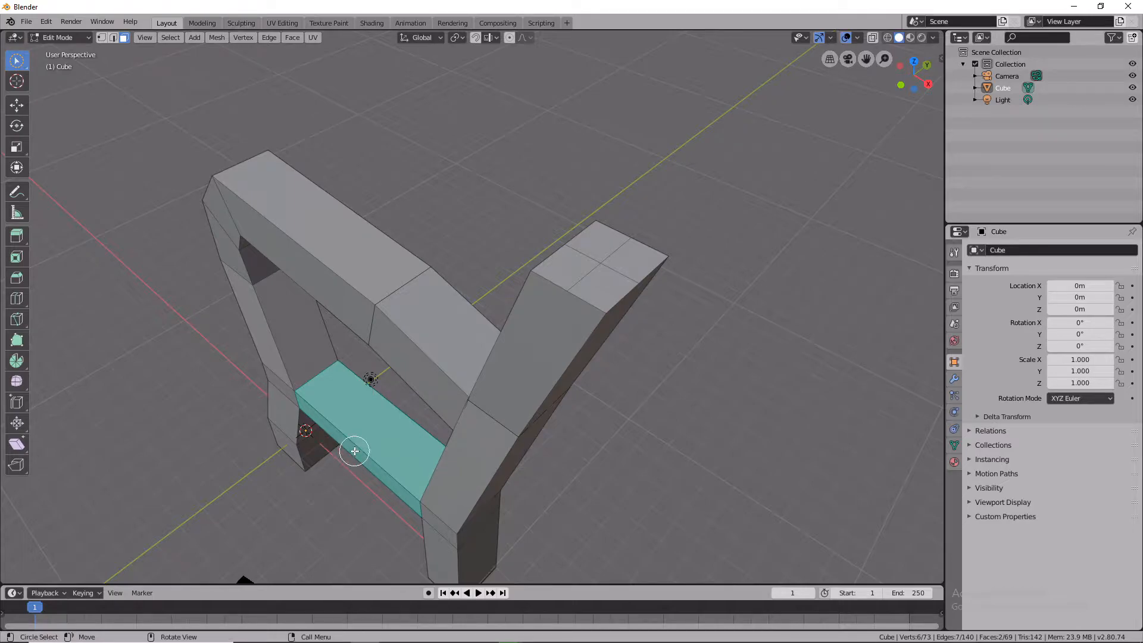
middle_drag(337, 462, 625, 248)
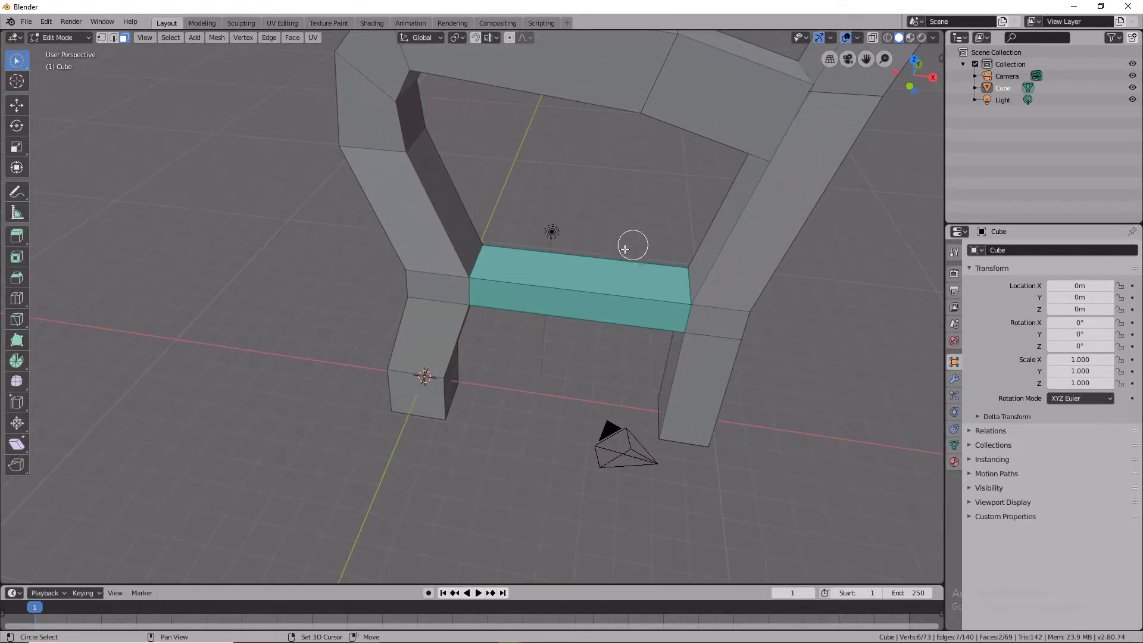
click(573, 307)
right_click(572, 307)
click(573, 307)
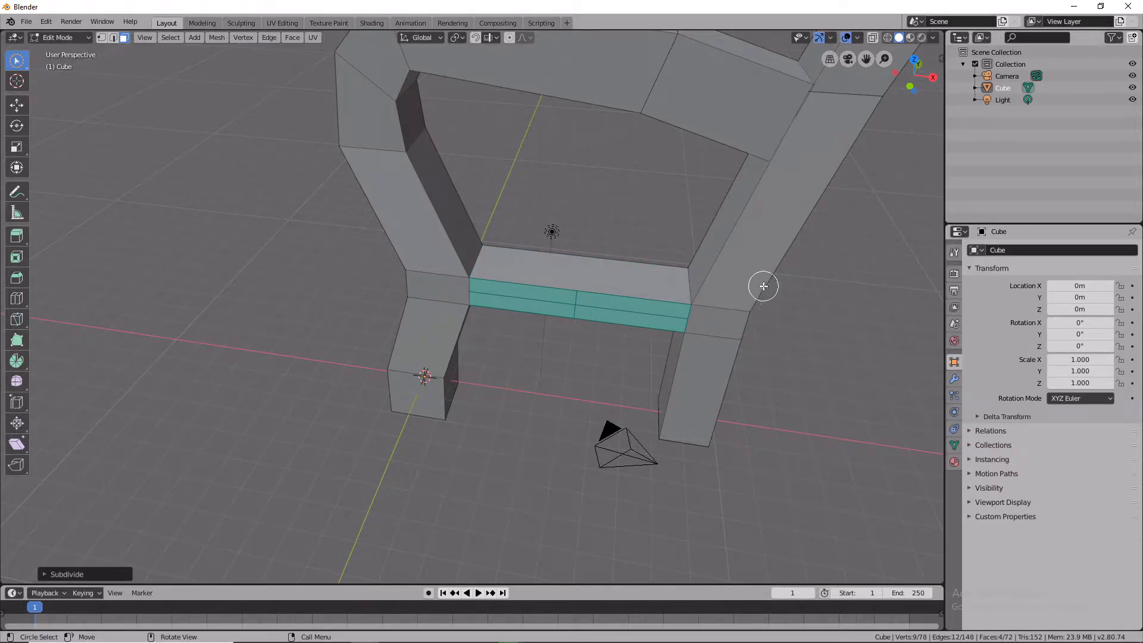
Select the whole mesh and apply Shade Smooth to its faces.
right_click(702, 288)
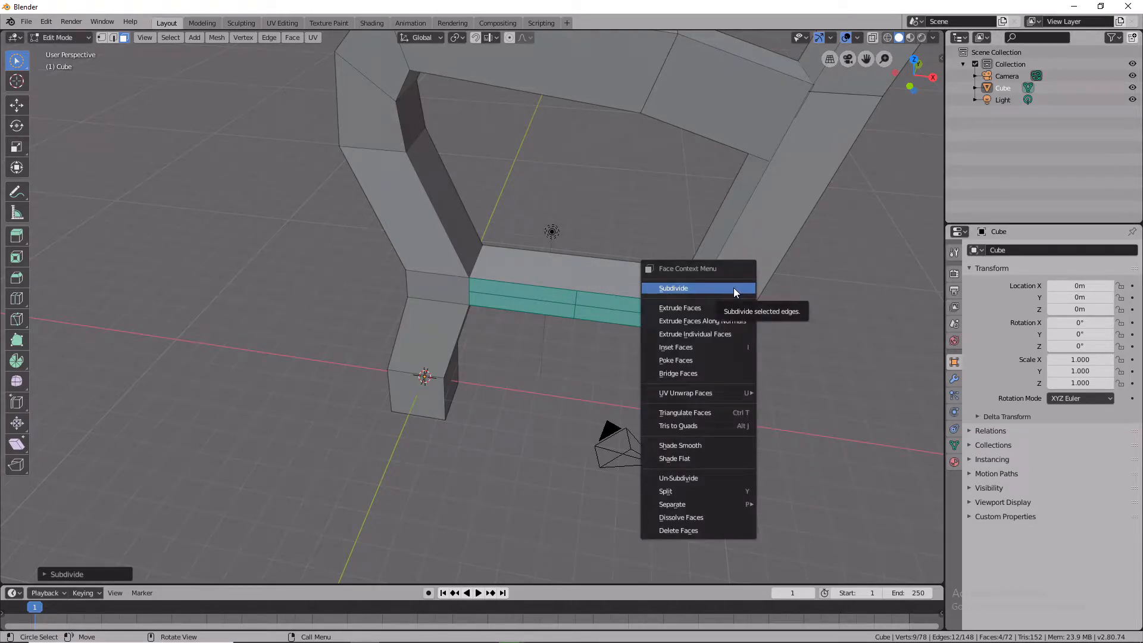
click(170, 37)
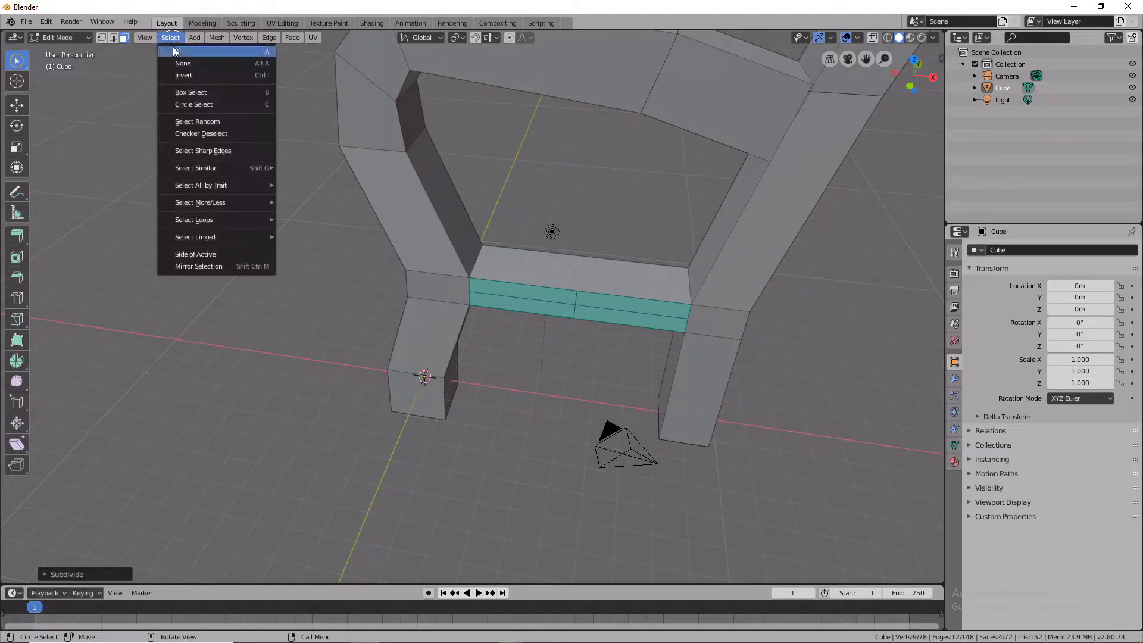
click(176, 52)
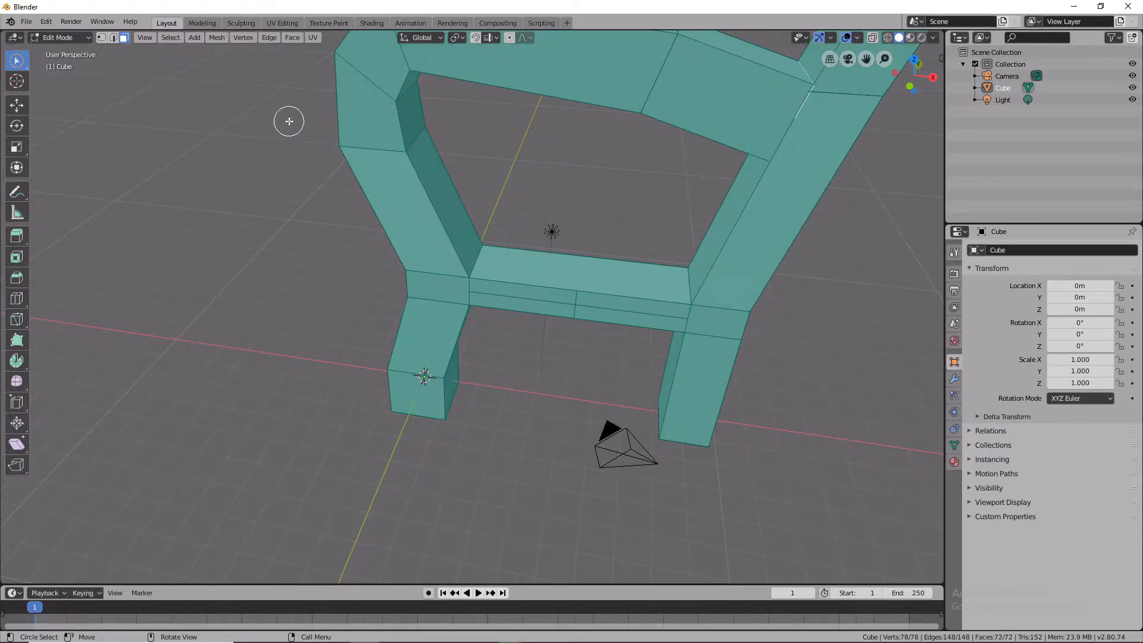
key(ctrl+c)
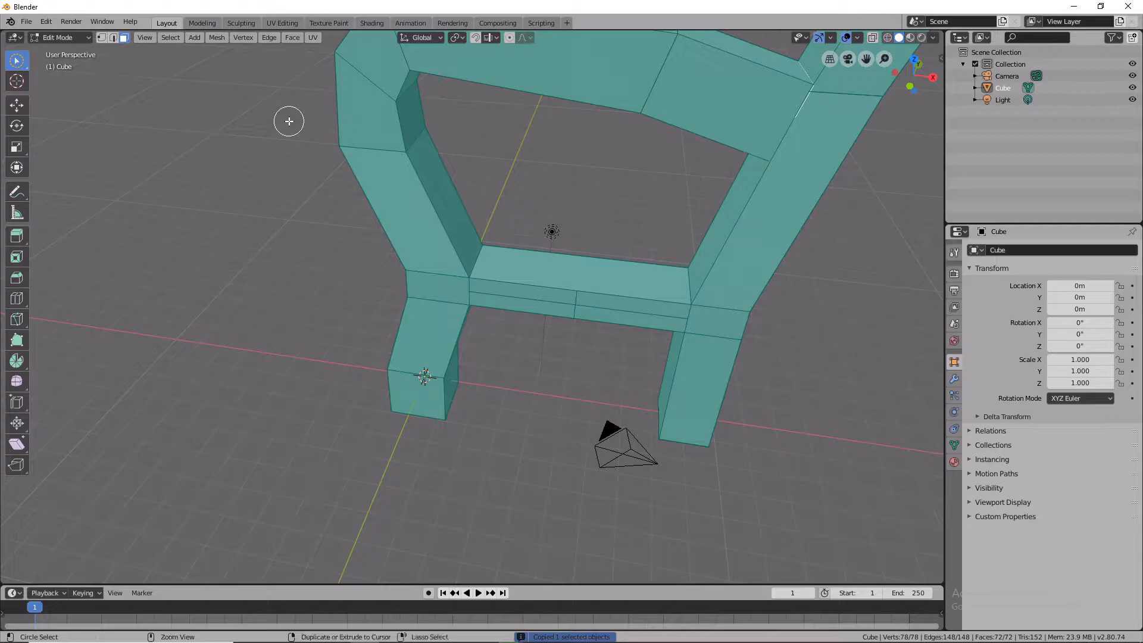
key(ctrl+v)
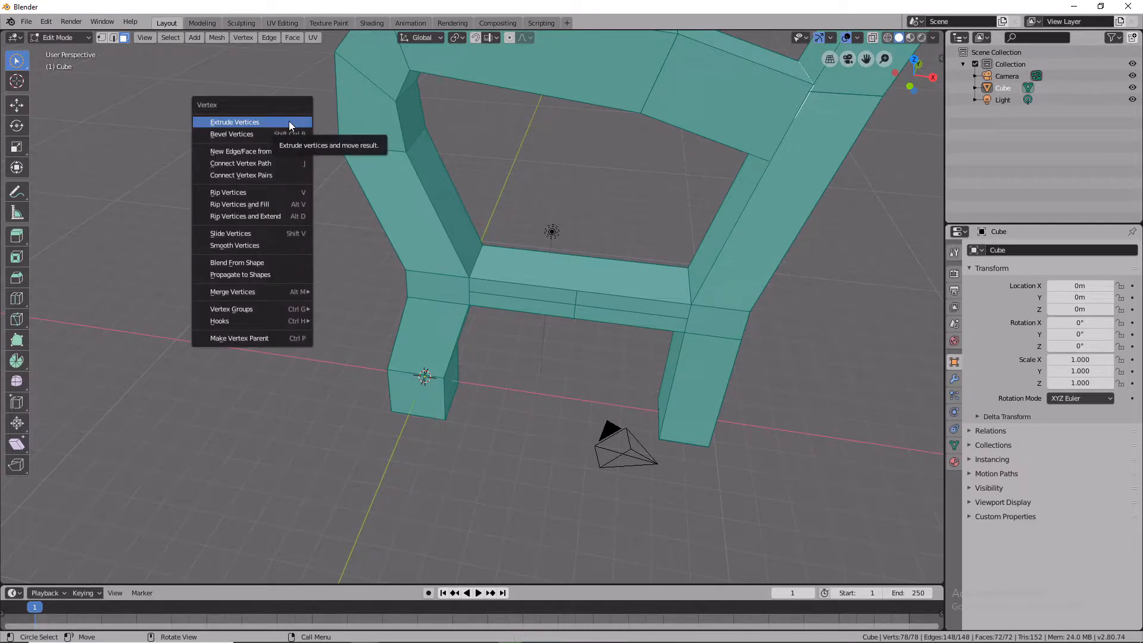
right_click(491, 542)
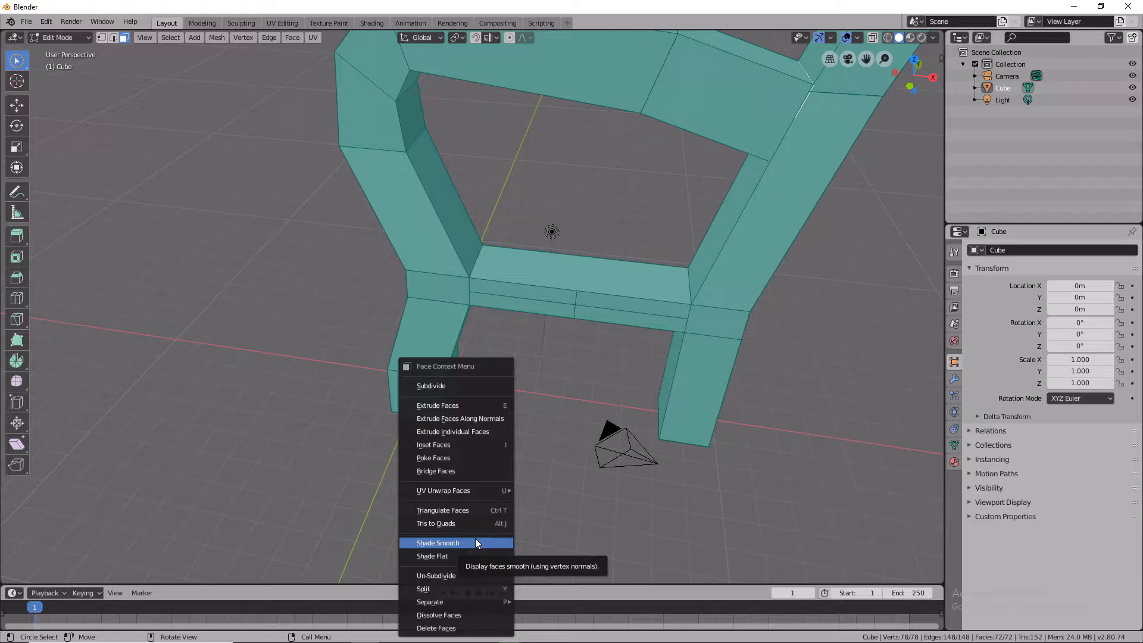
click(475, 542)
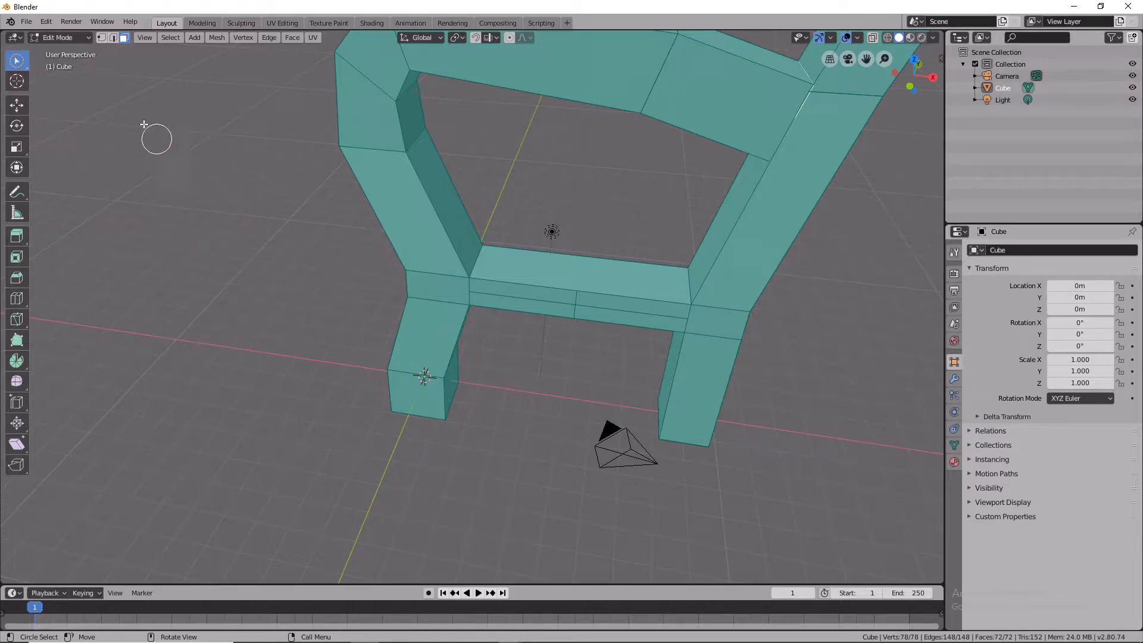
Subdivide the entire selected mesh.
click(29, 22)
mouse_move(46, 24)
right_click(531, 305)
click(537, 306)
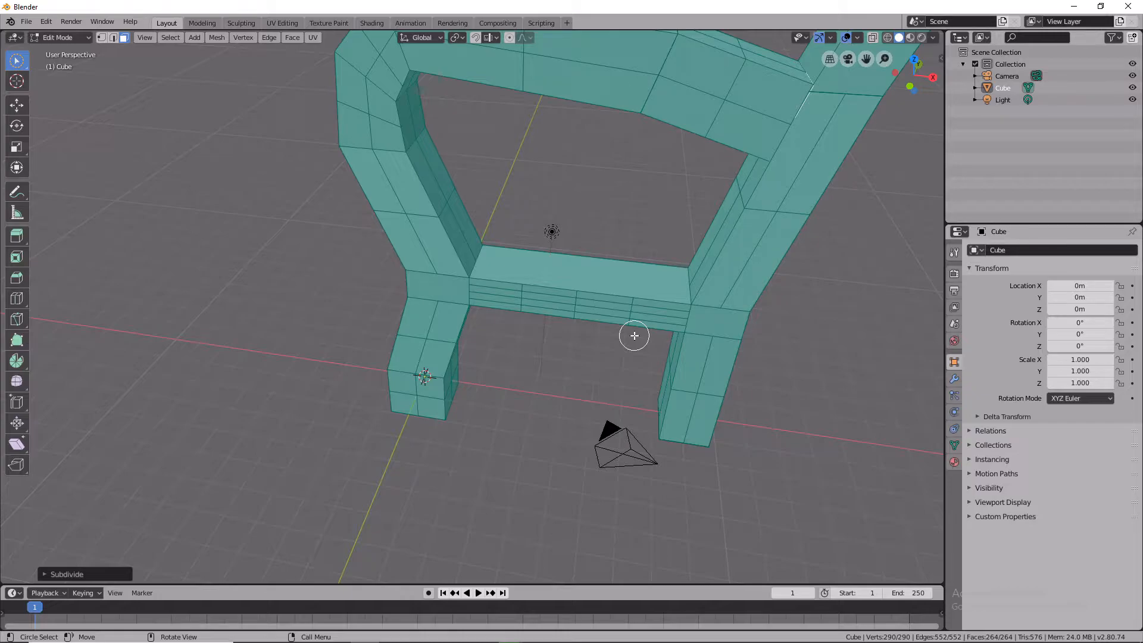
right_click(591, 308)
click(671, 395)
click(602, 309)
click(503, 290)
click(557, 299)
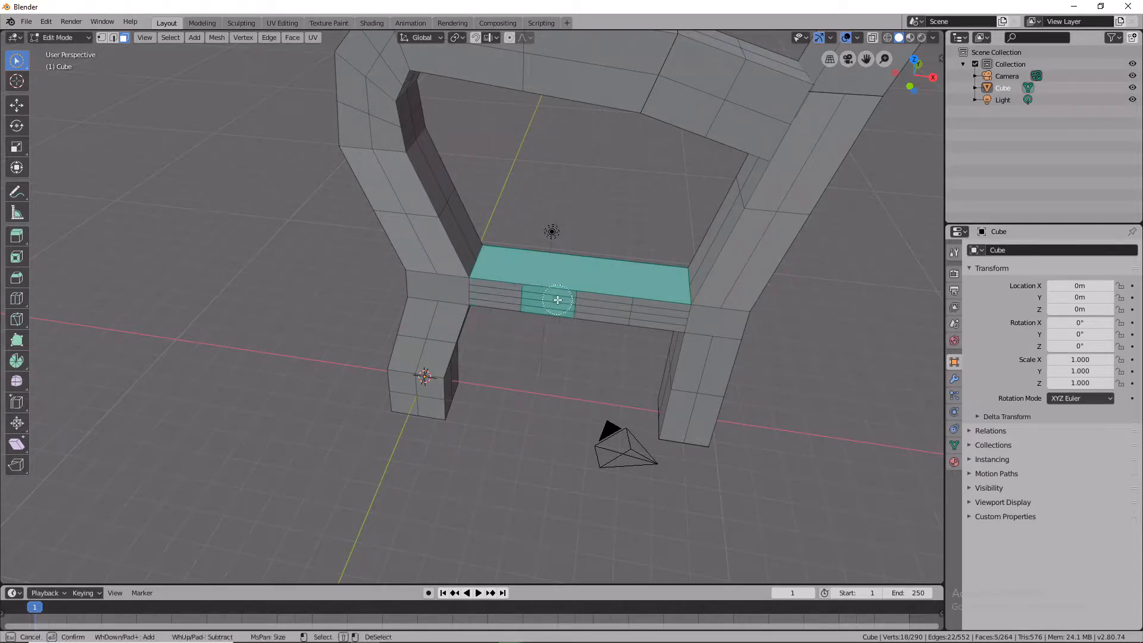
click(600, 299)
click(620, 289)
click(647, 280)
click(648, 279)
key(super)
key(super)
ctrl+click(647, 279)
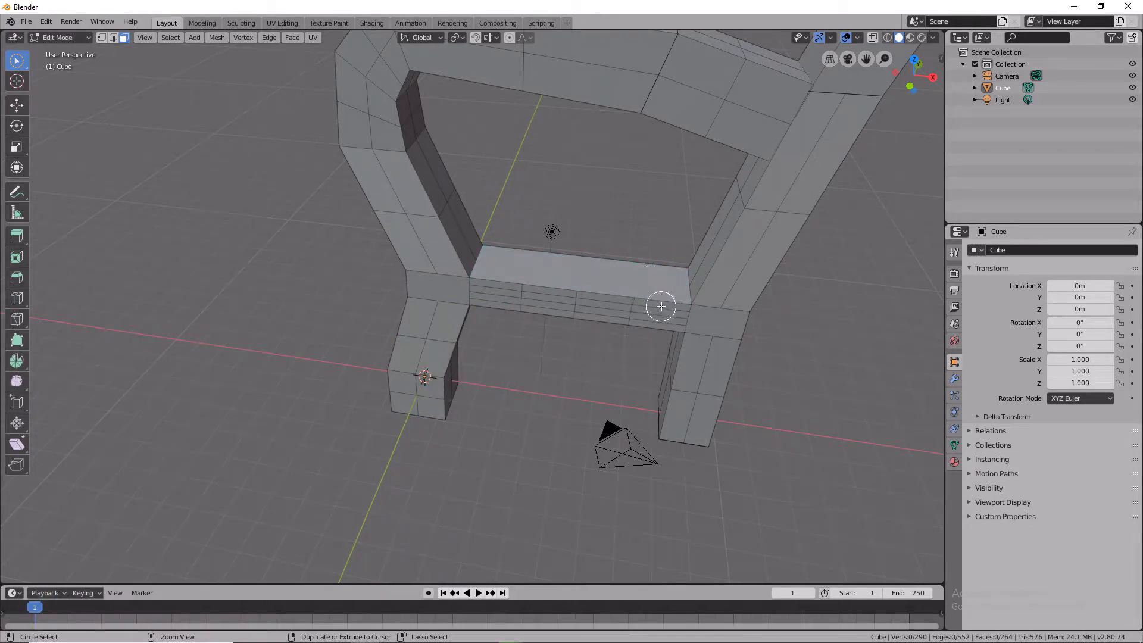
Select the crossbar's front faces next to the left column and subdivide them.
click(651, 302)
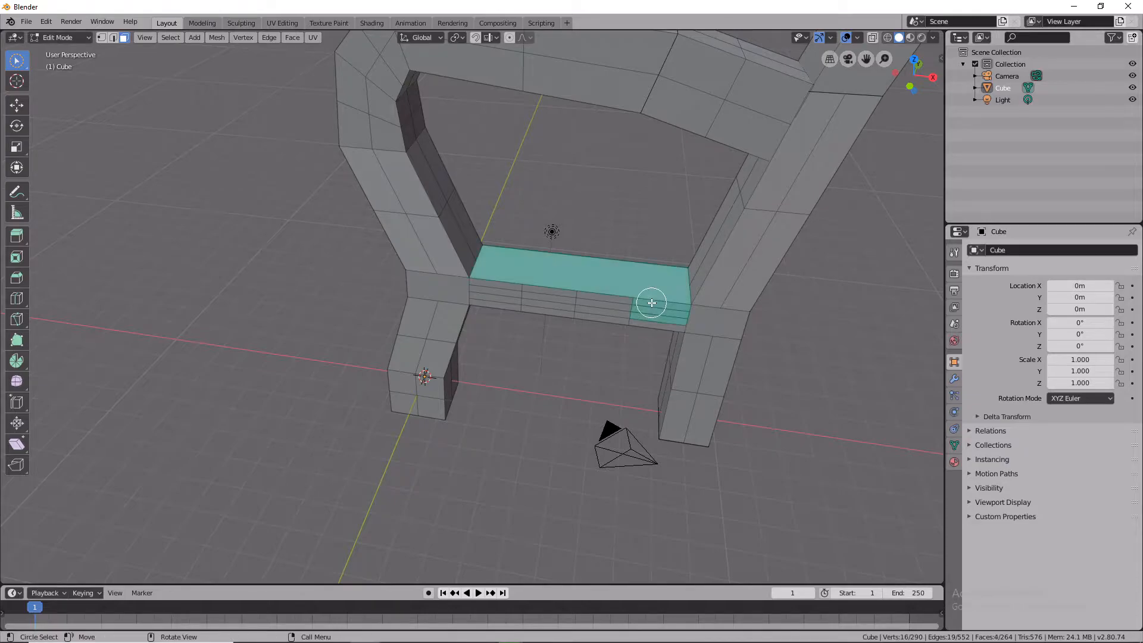
scroll(669, 306, down, 3)
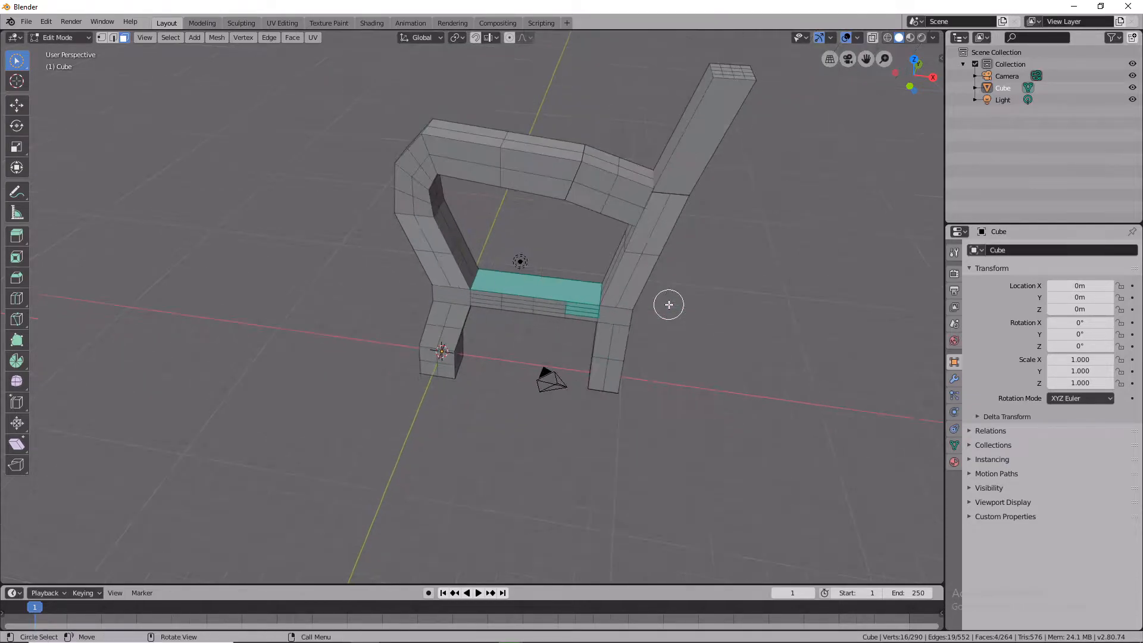
scroll(668, 306, up, 5)
ctrl+click(763, 303)
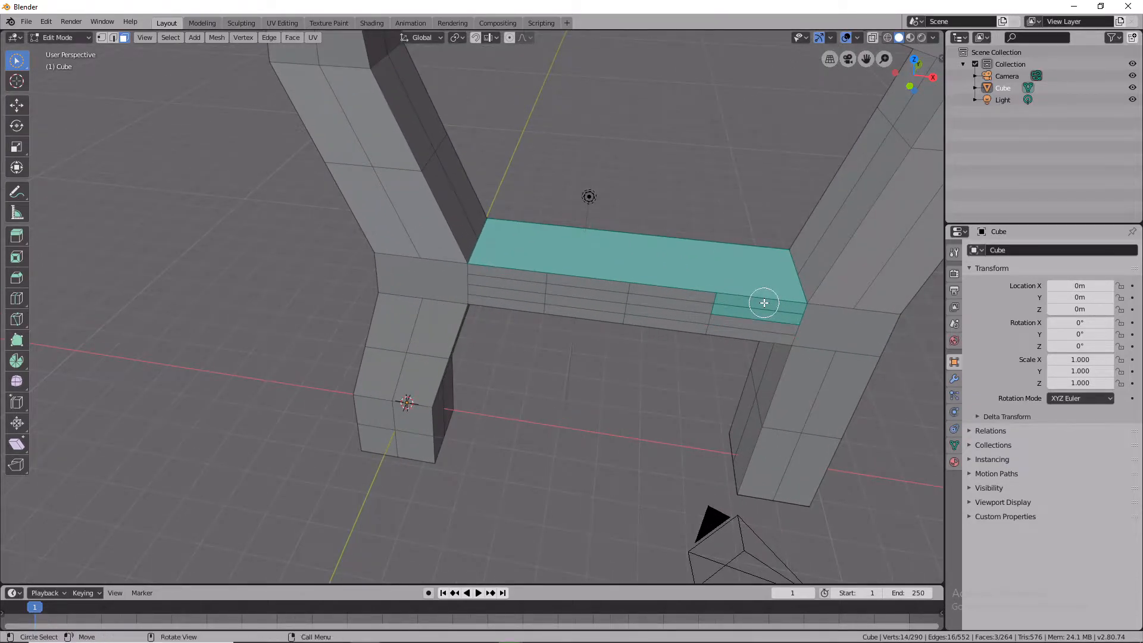
scroll(763, 303, up, 2)
click(787, 293)
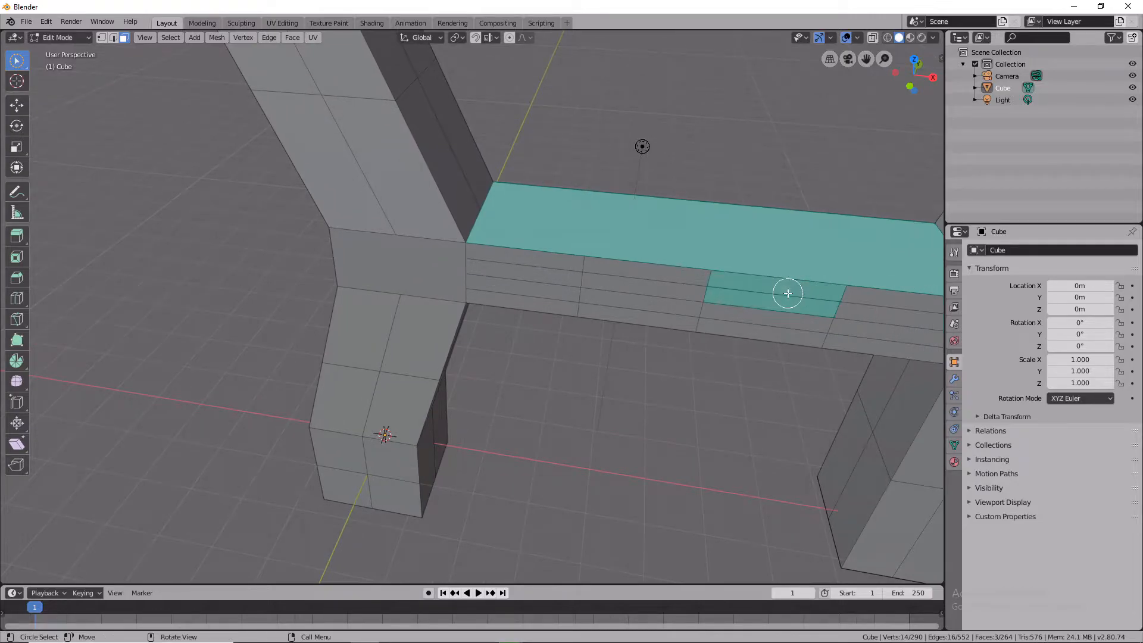
click(655, 287)
click(550, 273)
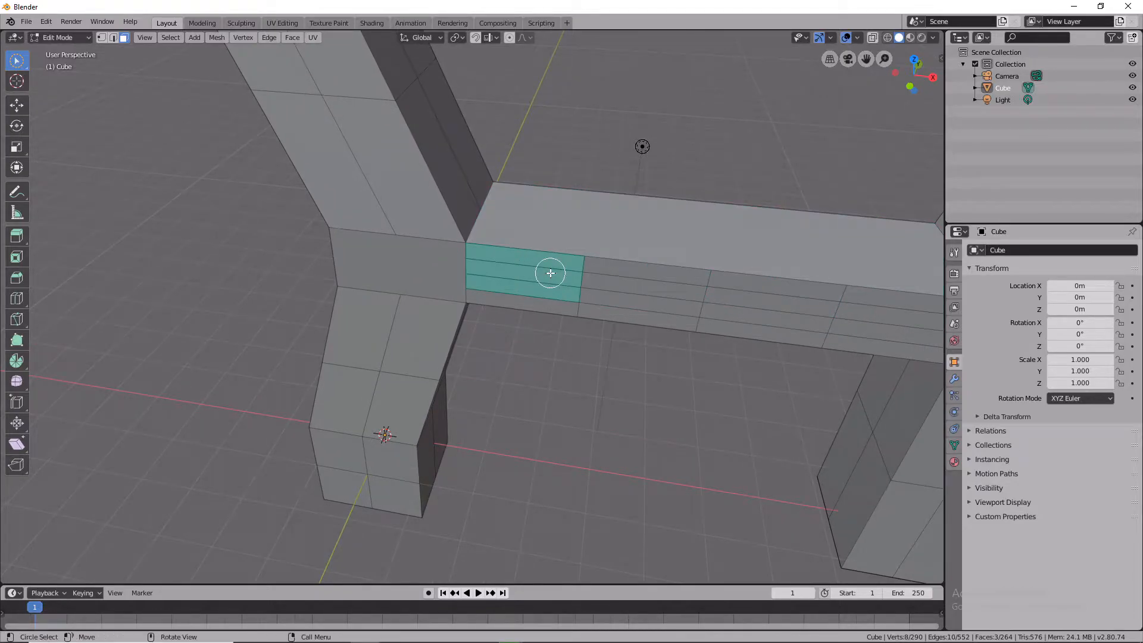
right_click(652, 272)
click(650, 273)
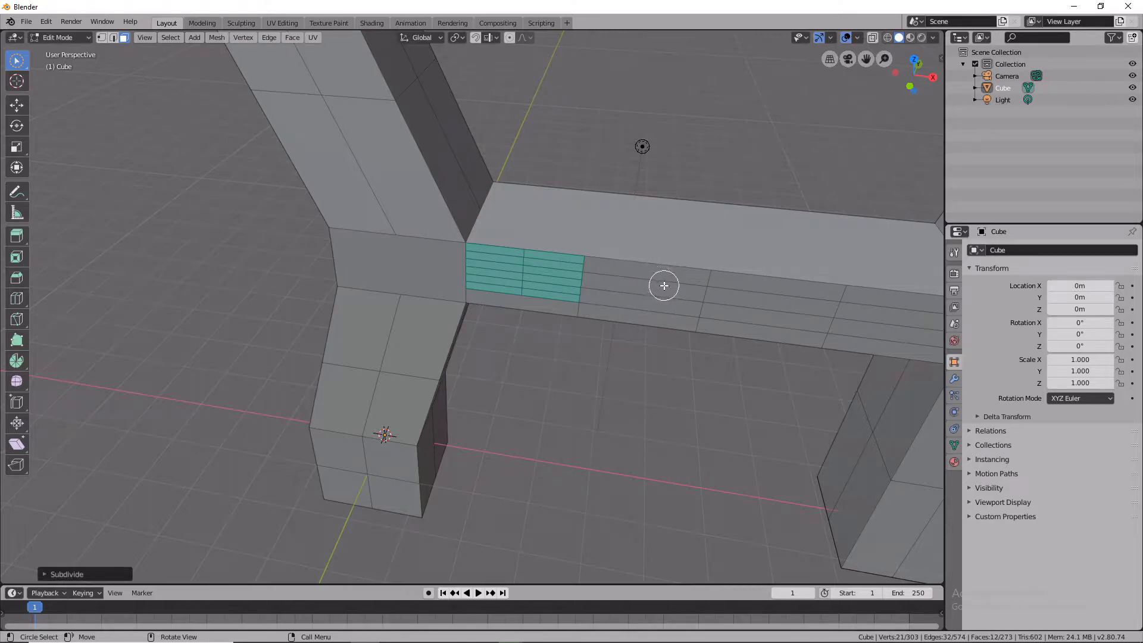
click(664, 286)
right_click(678, 292)
right_click(662, 294)
click(661, 295)
click(774, 309)
click(791, 296)
right_click(793, 296)
click(786, 297)
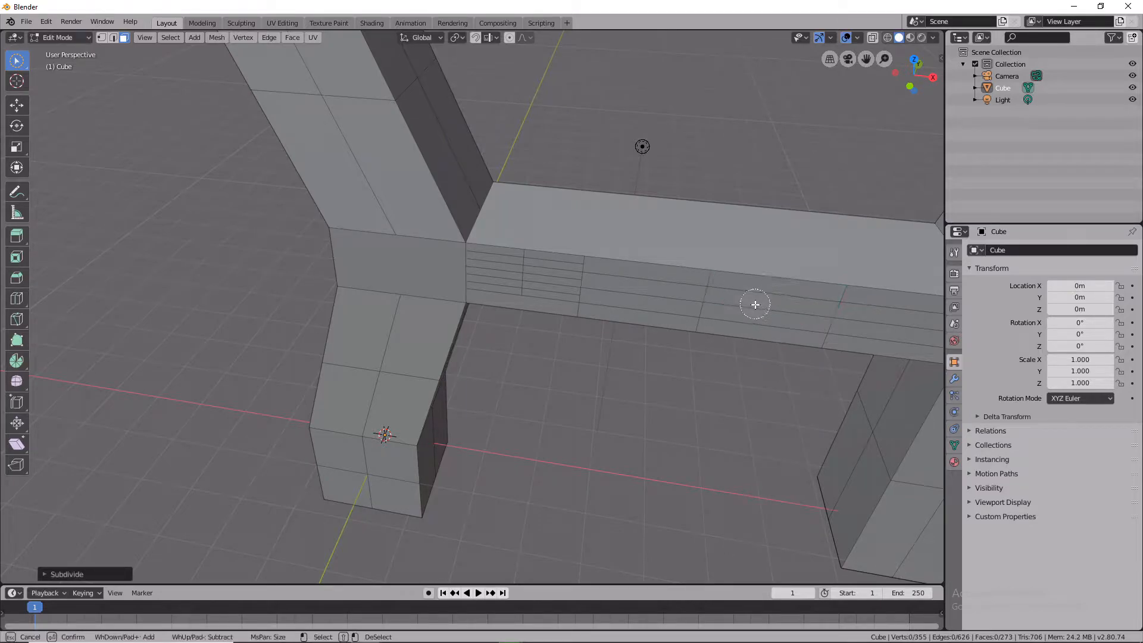
key(alt+a)
Select a block of crossbar front faces near the right column and subdivide them.
drag(773, 332, 757, 292)
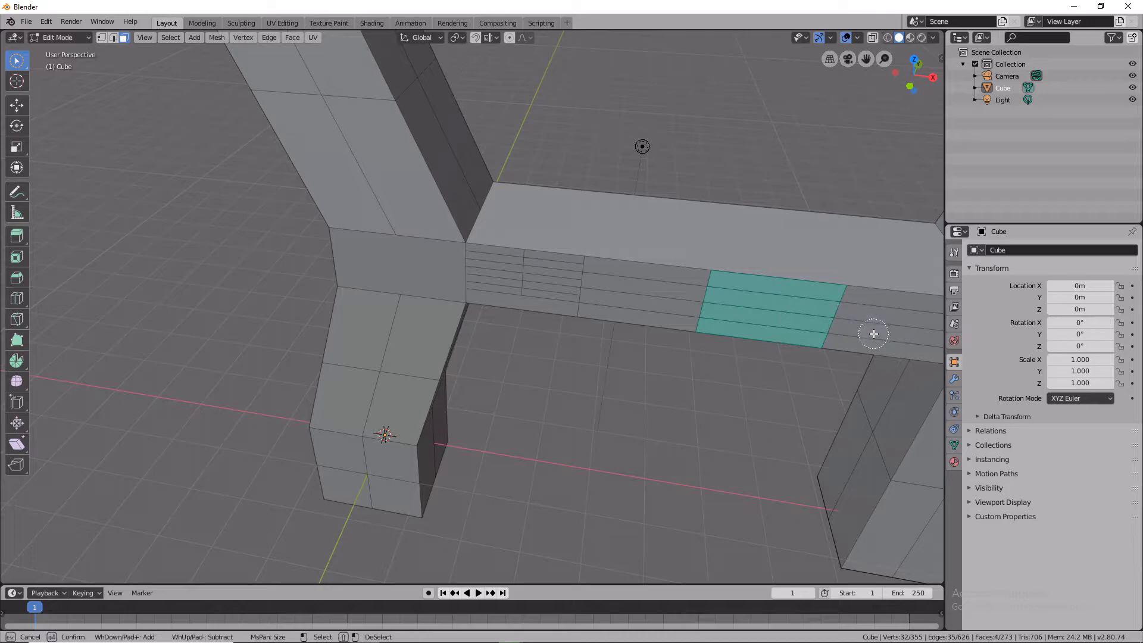
right_click(771, 309)
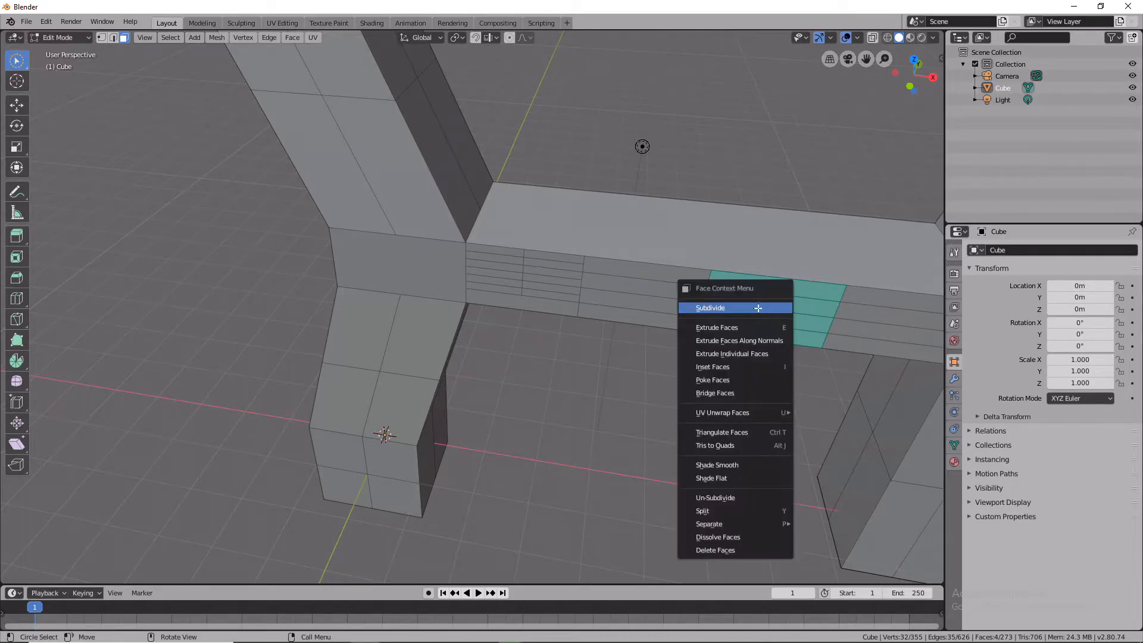
click(758, 309)
Subdivide the lower faces of that crossbar block again.
right_click(778, 295)
click(639, 347)
mouse_move(769, 297)
mouse_down()
mouse_move(770, 285)
mouse_move(769, 338)
mouse_up()
right_click(776, 293)
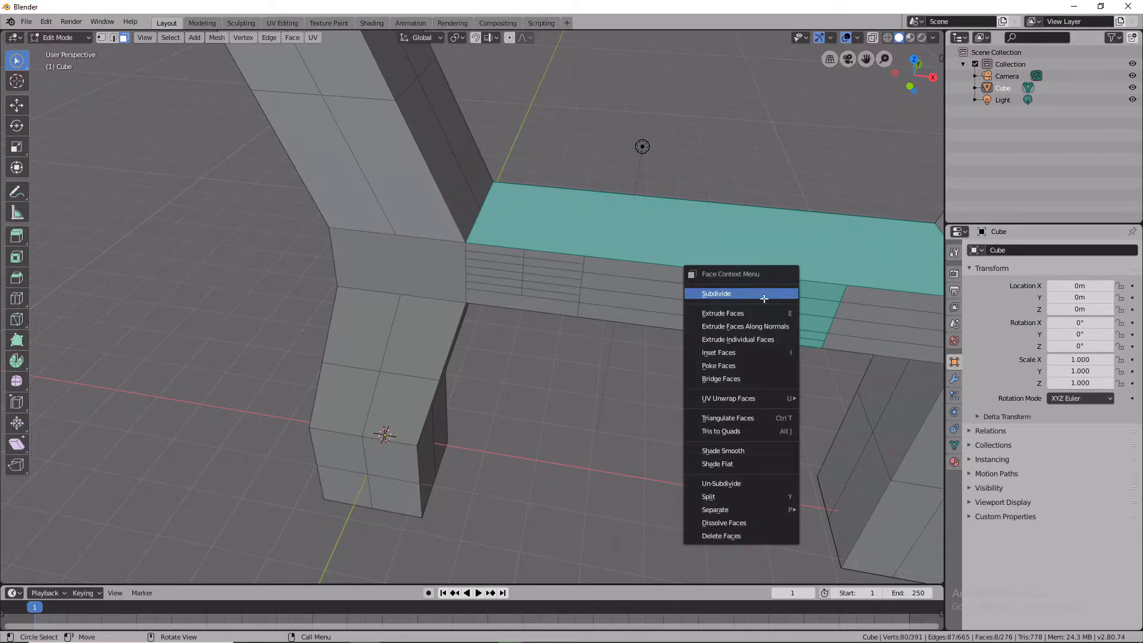
click(764, 298)
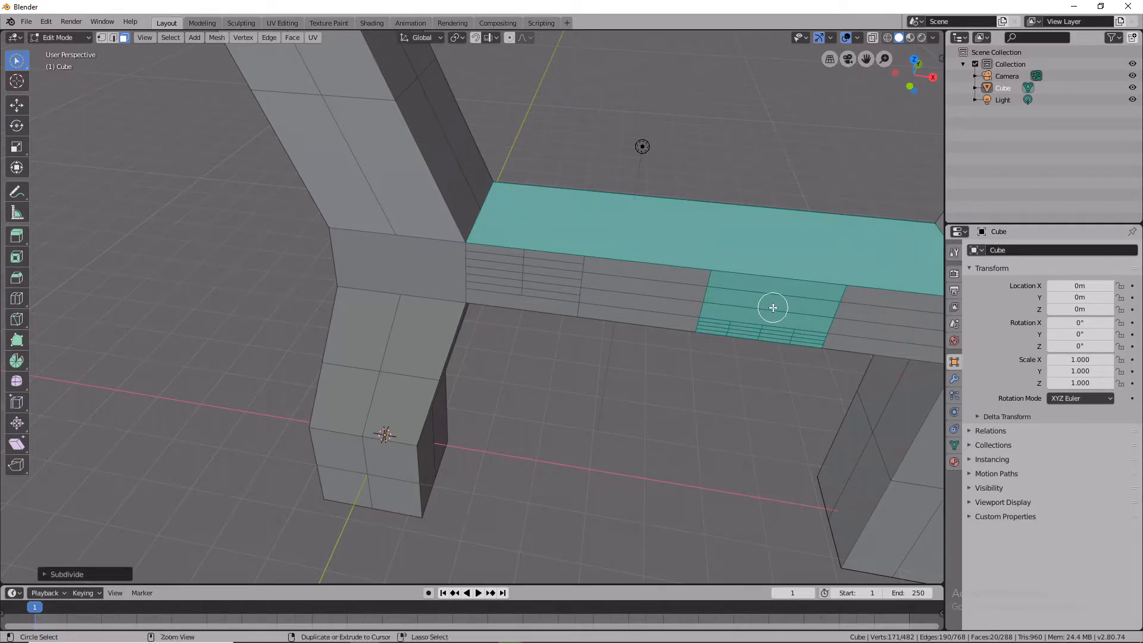
Undo the recent crossbar face subdivisions.
key(ctrl+z)
key(ctrl+z)
key(ctrl+z)
key(ctrl+z)
key(ctrl+z)
key(ctrl+z)
key(ctrl+z)
key(ctrl+z)
key(ctrl+z)
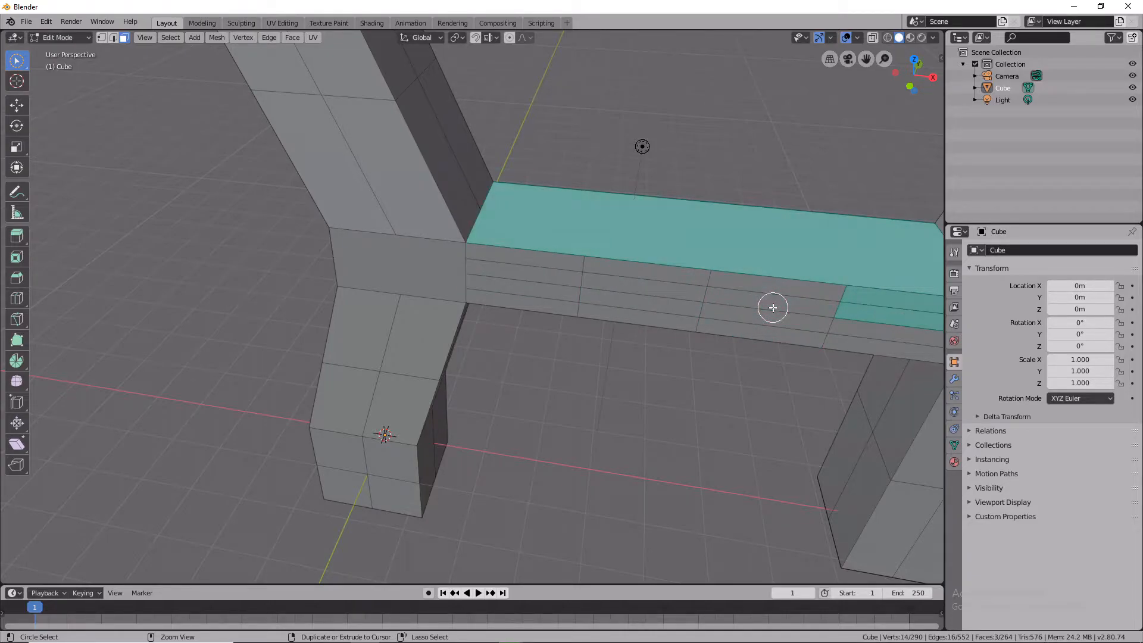
key(ctrl+z)
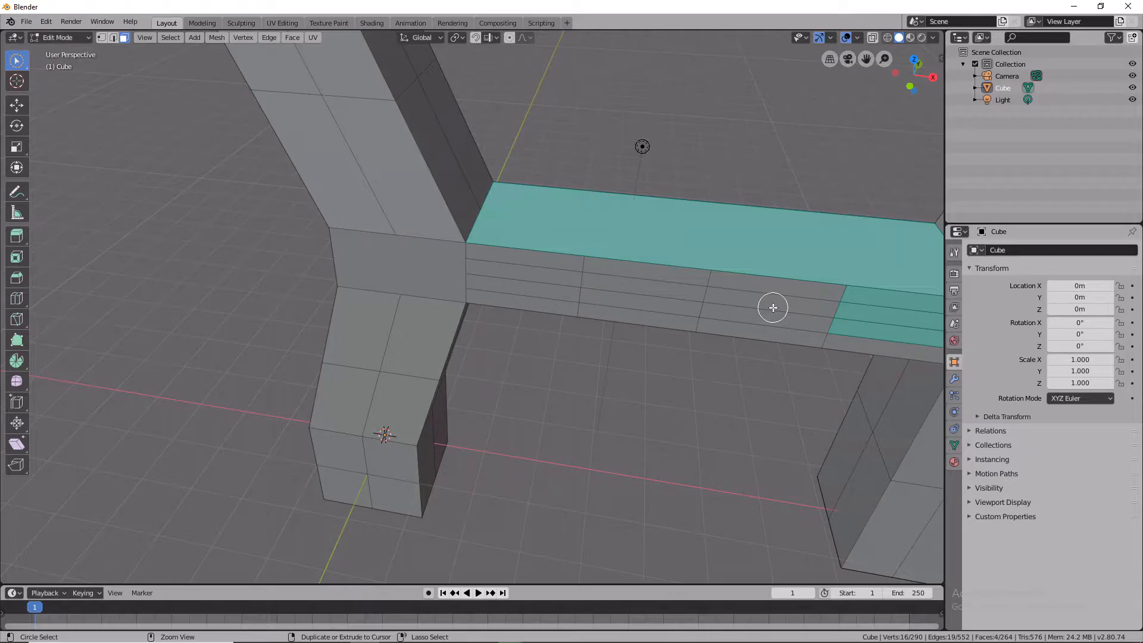
Try extruding a block of crossbar front faces together with the left joint's front face.
right_click(772, 307)
click(558, 377)
mouse_move(555, 377)
middle_down()
mouse_move(617, 363)
mouse_move(569, 362)
middle_up()
mouse_move(716, 387)
middle_down()
mouse_move(756, 365)
mouse_move(729, 388)
middle_up()
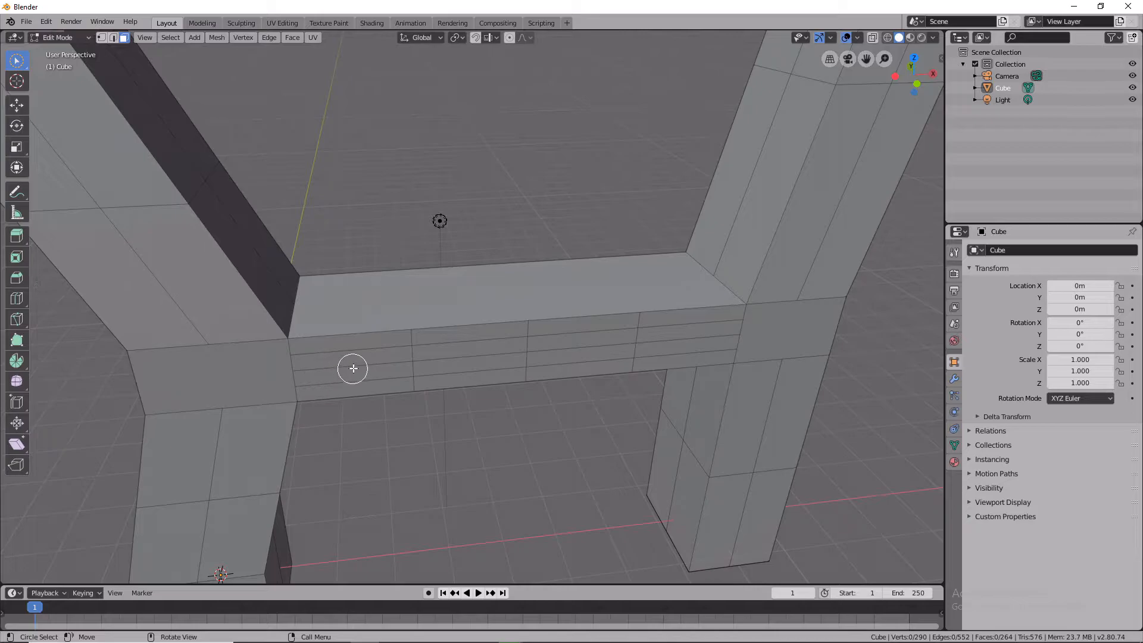
click(373, 345)
click(468, 343)
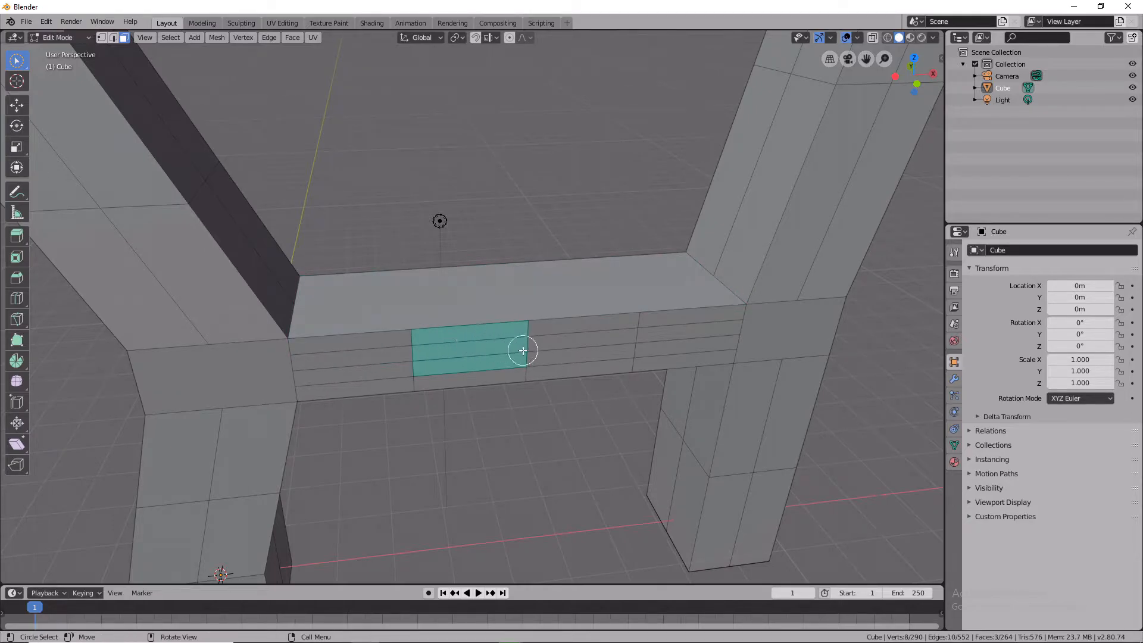
click(590, 333)
click(658, 337)
click(615, 334)
click(480, 344)
click(369, 349)
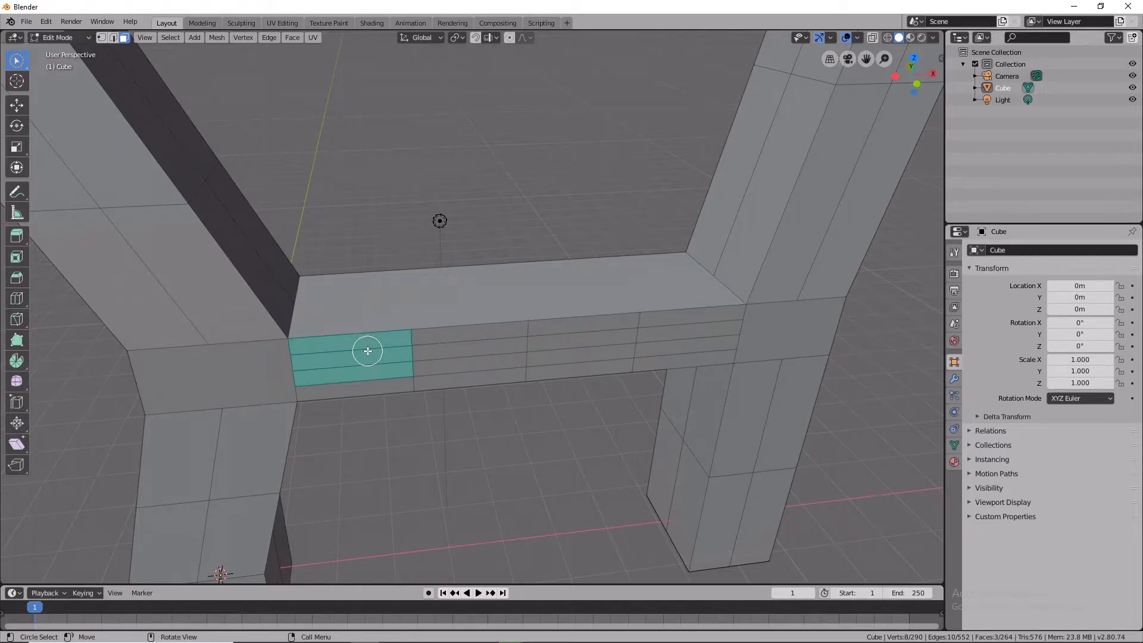
shift+click(278, 360)
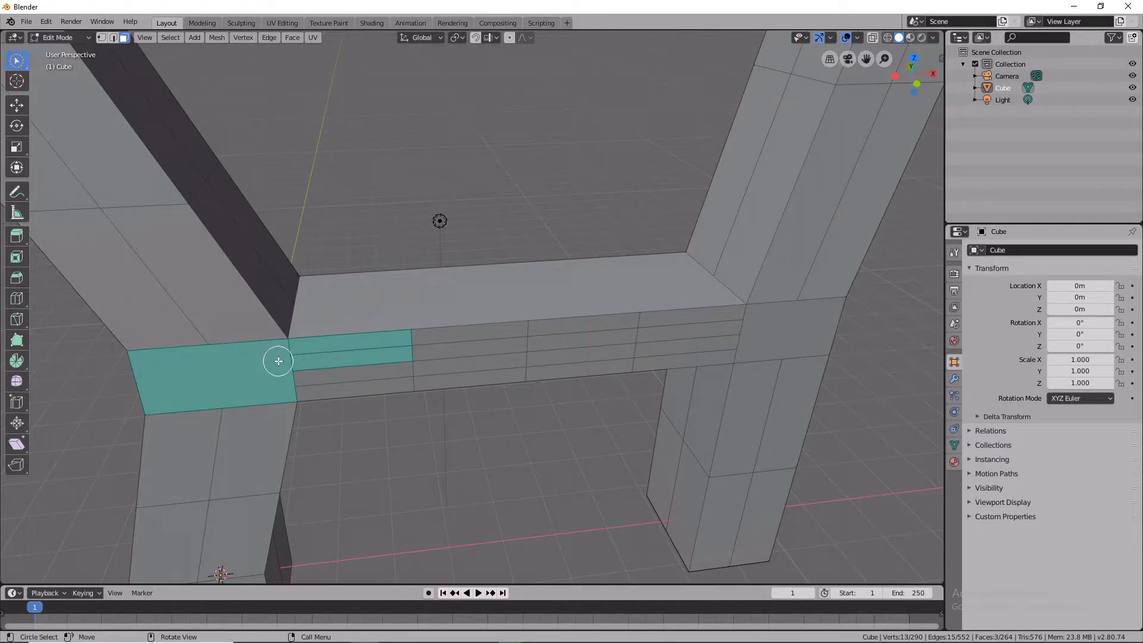
key(e)
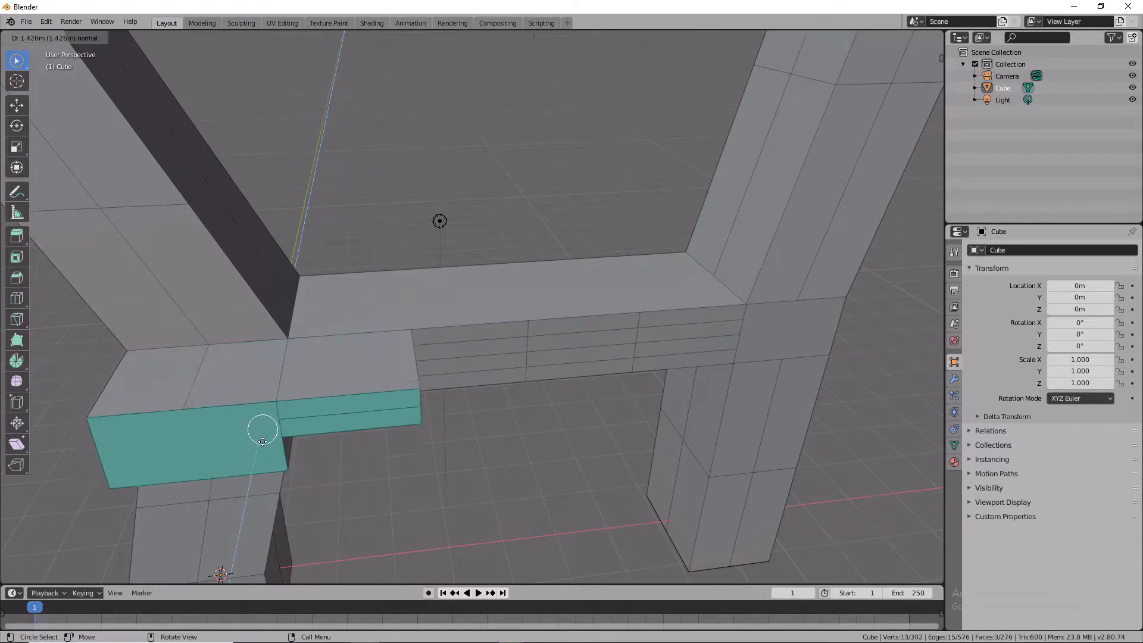
right_click(300, 397)
Extrude the left joint's front face outward about 8.1 m into a long horizontal beam.
click(349, 357)
click(265, 359)
key(e)
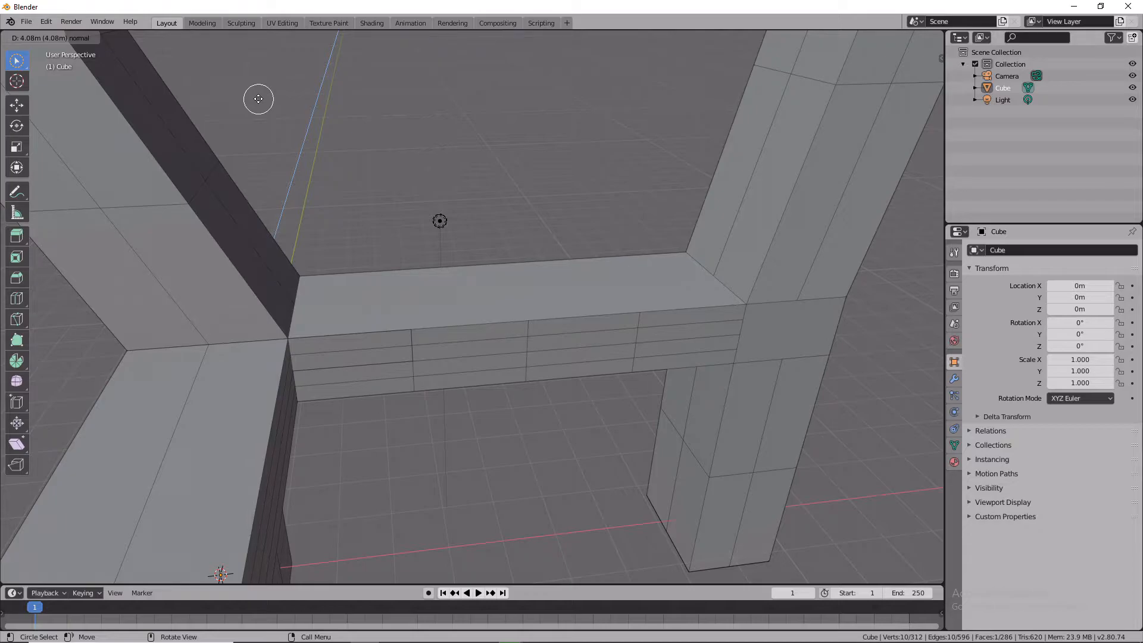
right_click(257, 98)
right_click(238, 94)
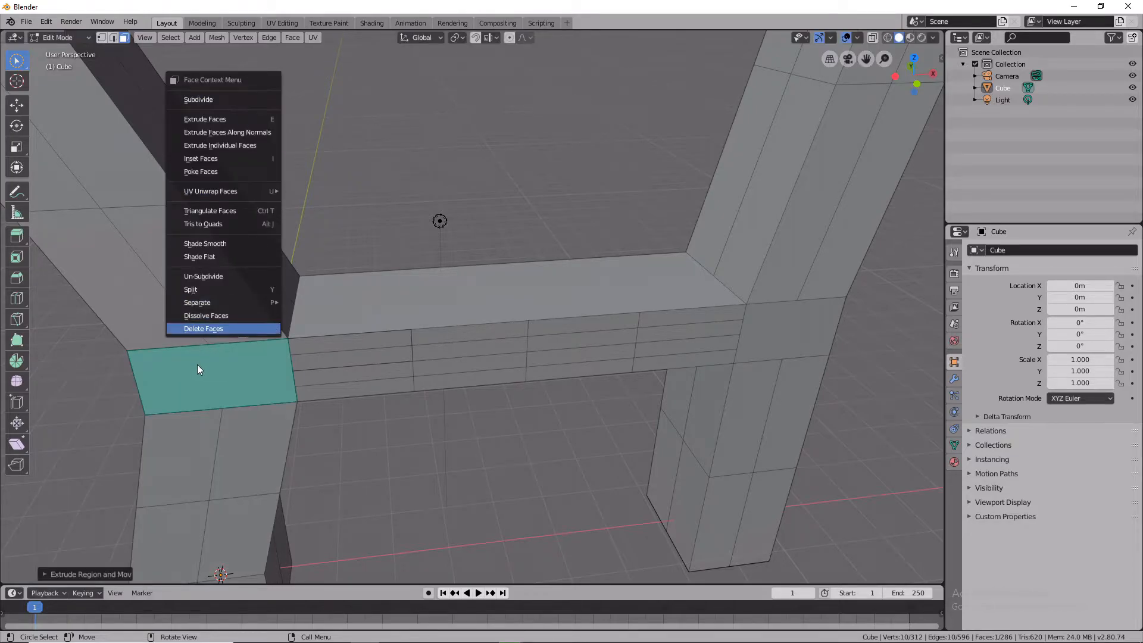
shift+middle_drag(264, 476, 242, 369)
mouse_move(276, 502)
middle_down()
mouse_move(272, 444)
mouse_move(273, 506)
middle_up()
scroll(271, 456, down, 3)
scroll(250, 357, up, 1)
scroll(227, 262, up, 3)
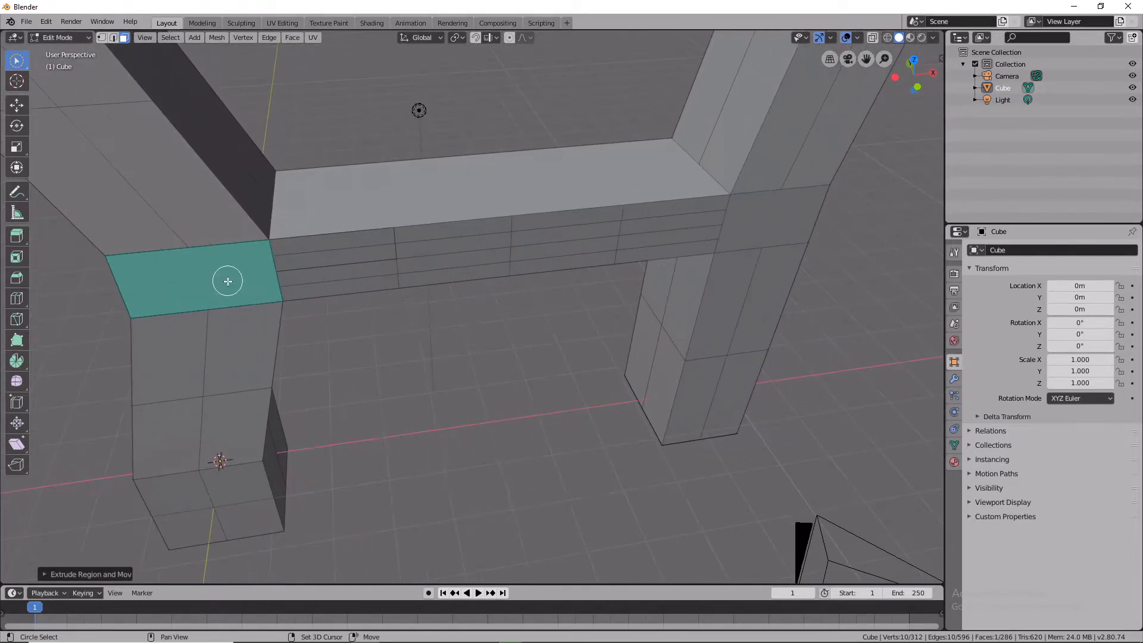
middle_drag(222, 242, 201, 251)
scroll(201, 252, down, 8)
middle_drag(255, 362, 438, 357)
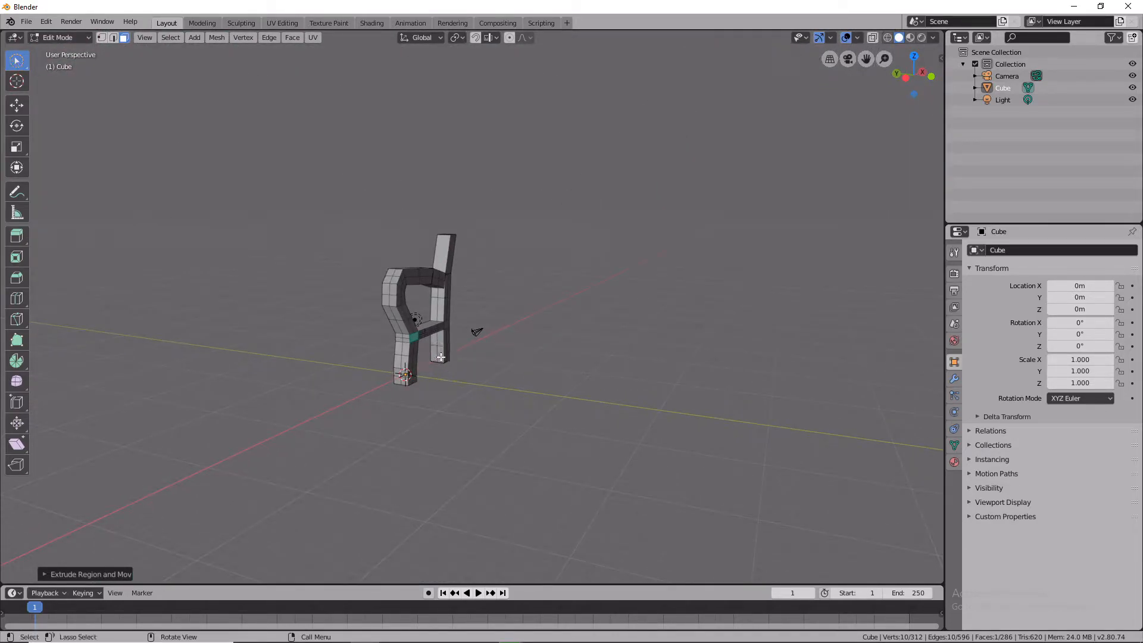
key(e)
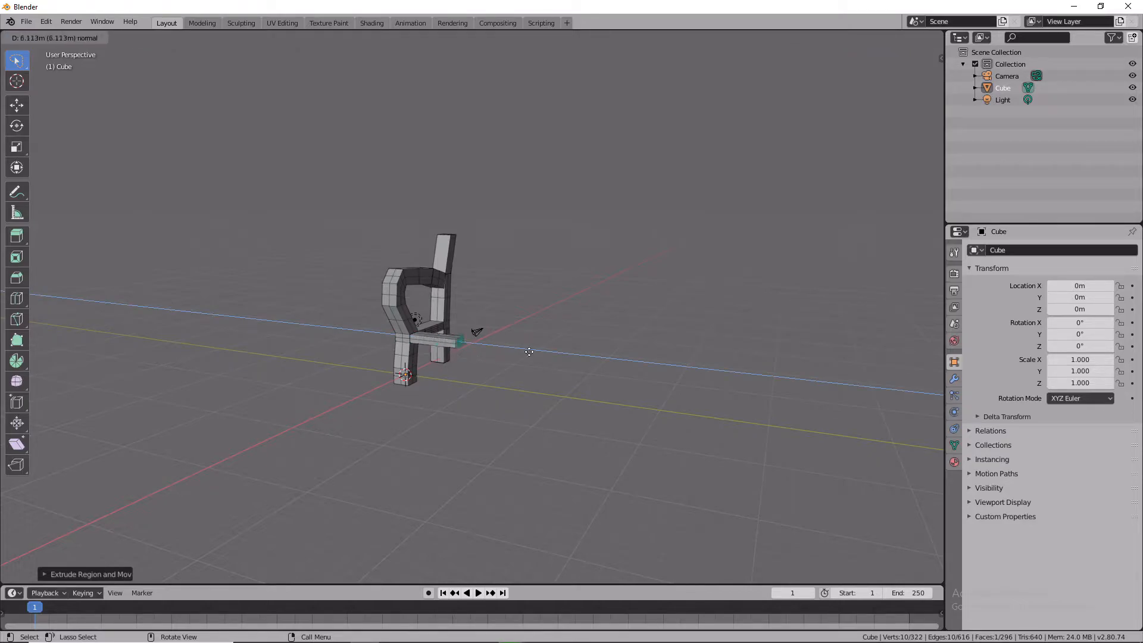
click(607, 359)
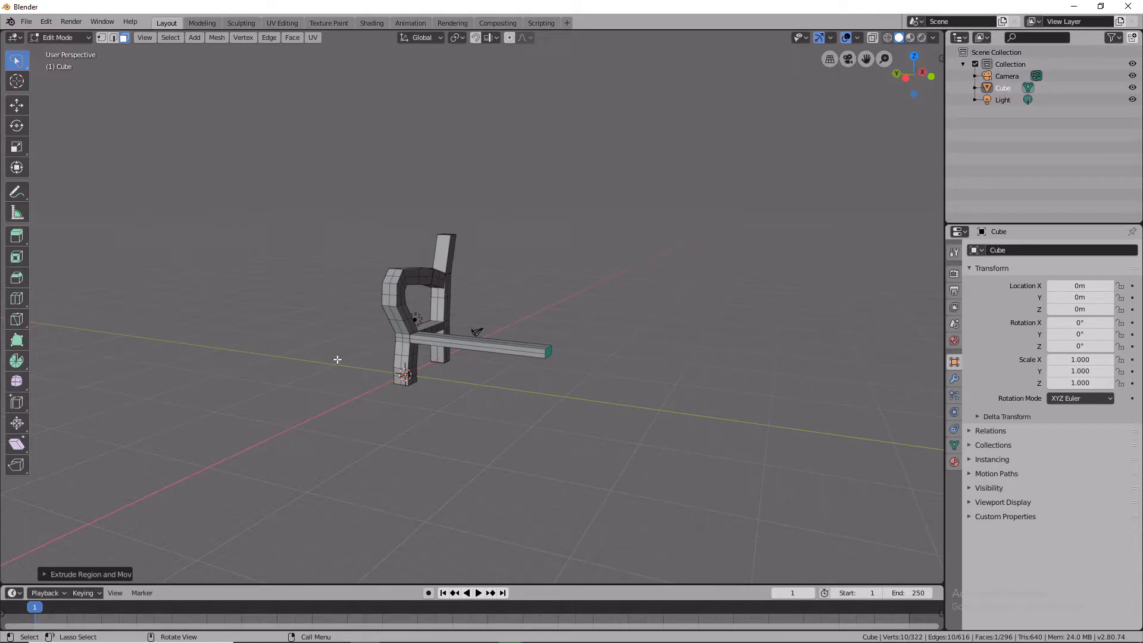
Extrude the small face on the inner crossbar connector about 17.5 m into a second parallel beam.
click(443, 325)
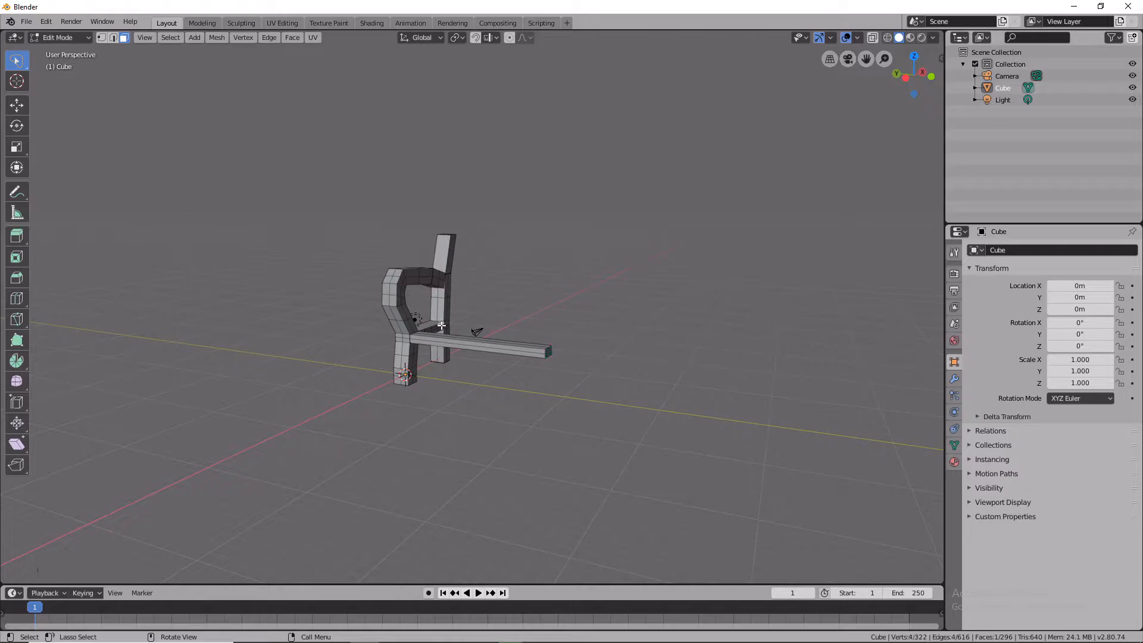
scroll(437, 329, up, 6)
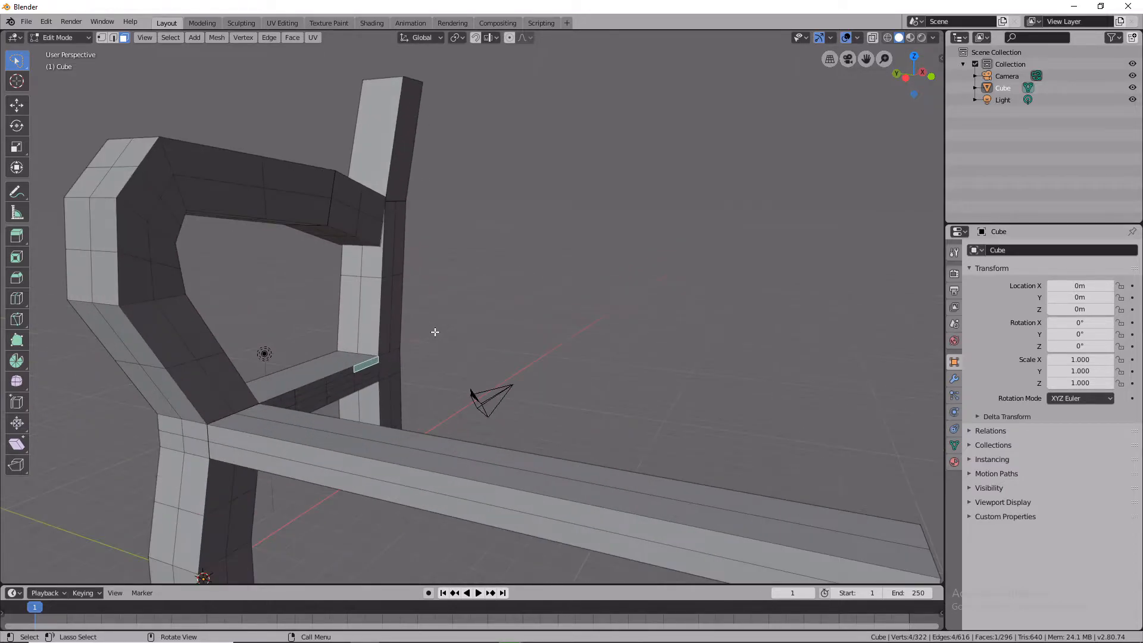
ctrl+click(366, 372)
ctrl+click(367, 378)
ctrl+click(368, 382)
key(e)
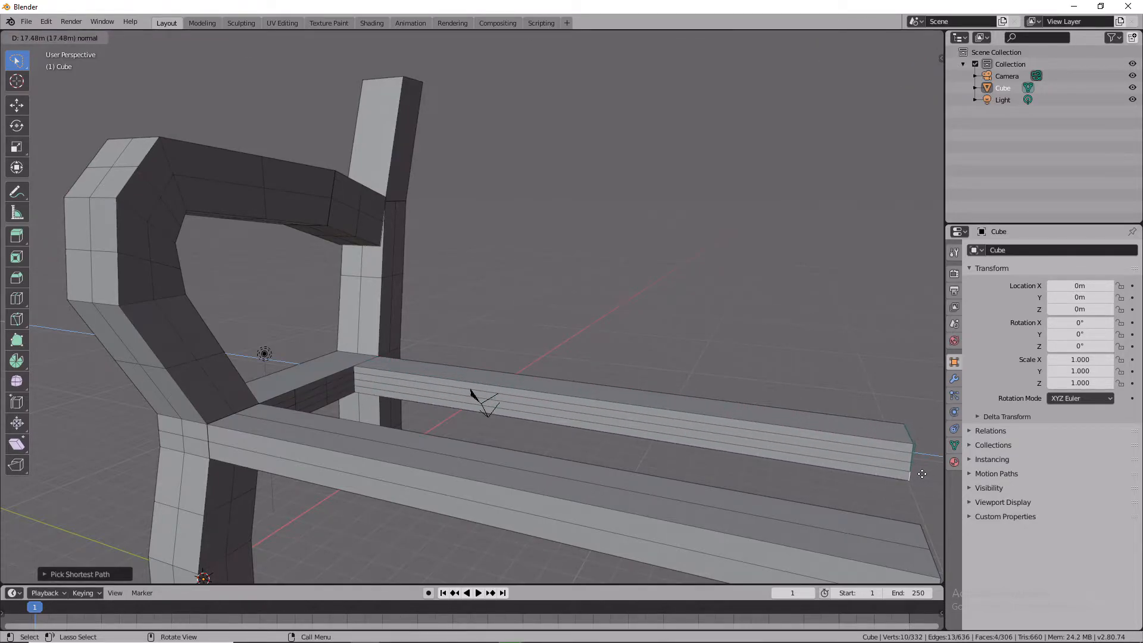
click(922, 474)
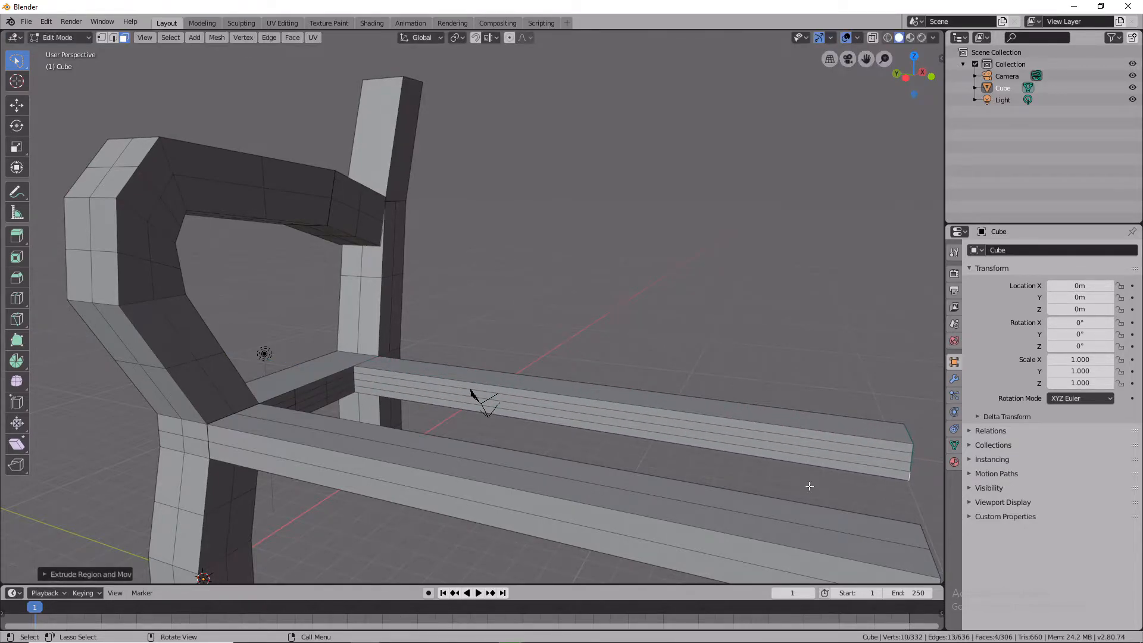
Extrude the connector and second beam's top faces about 0.86 m.
ctrl+click(311, 391)
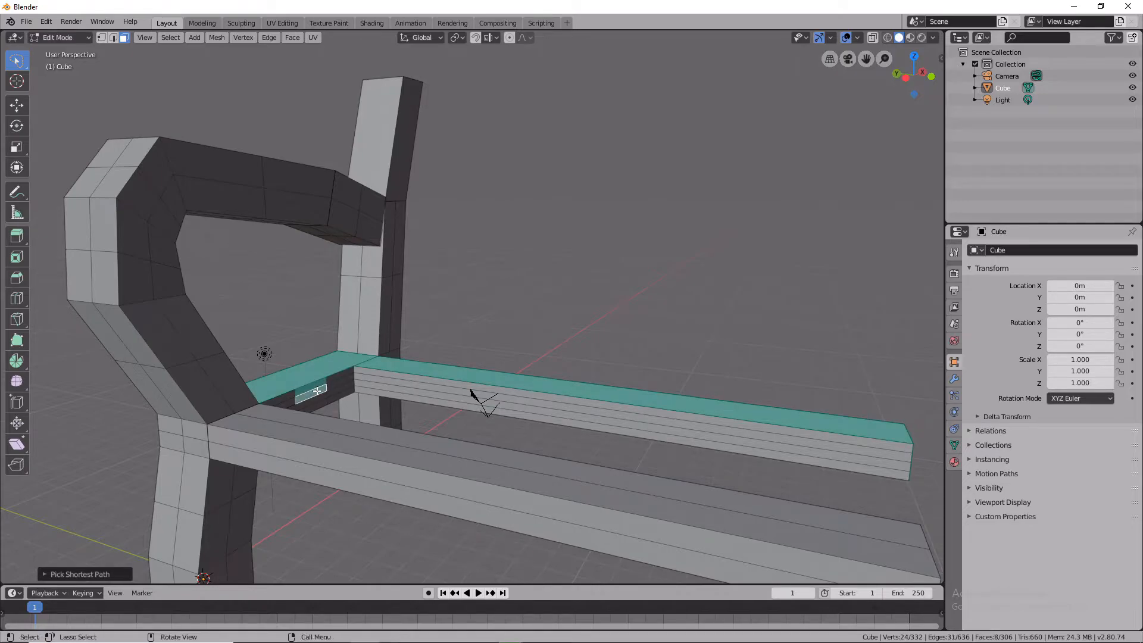
key(e)
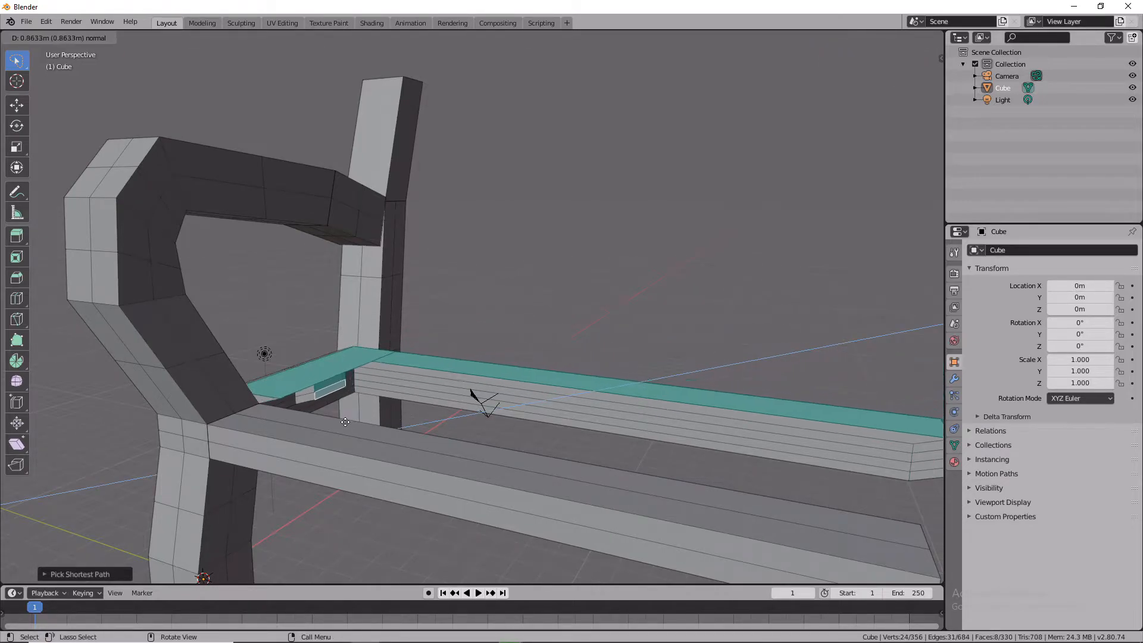
click(328, 417)
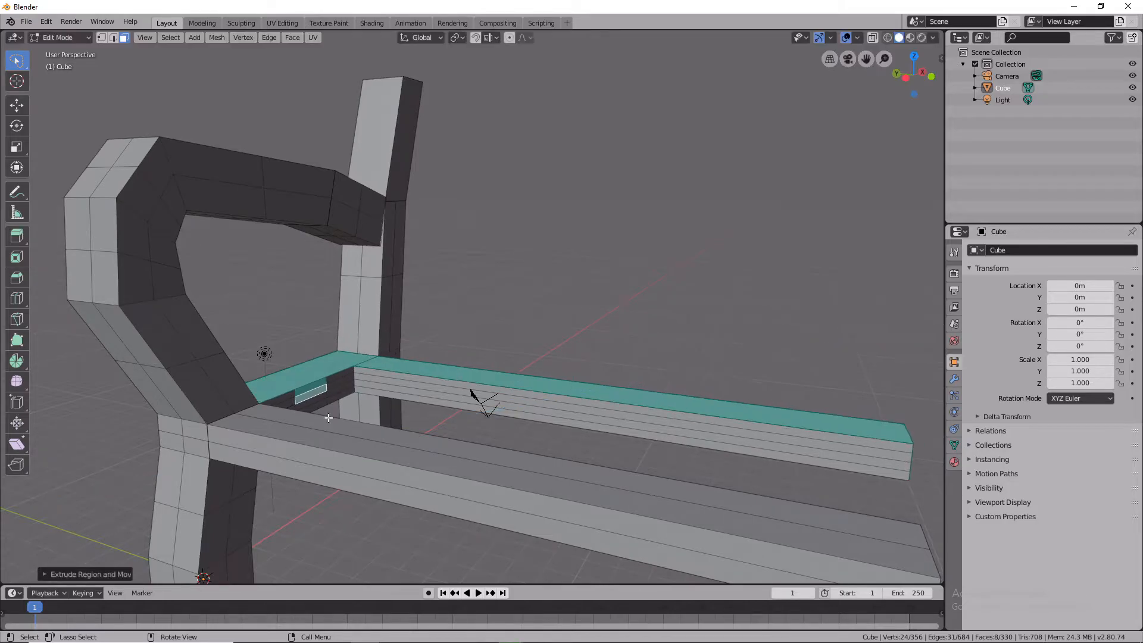
Select the small face under the connector and extrude it about 10.1 m into a third beam.
shift+click(310, 379)
click(315, 390)
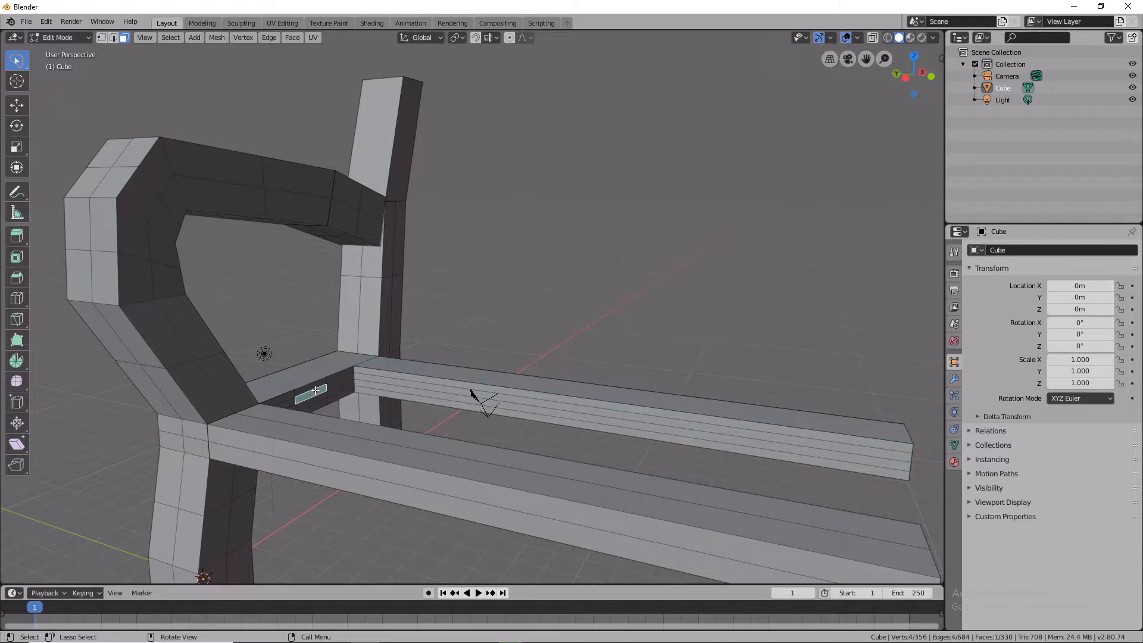
ctrl+click(308, 392)
key(e)
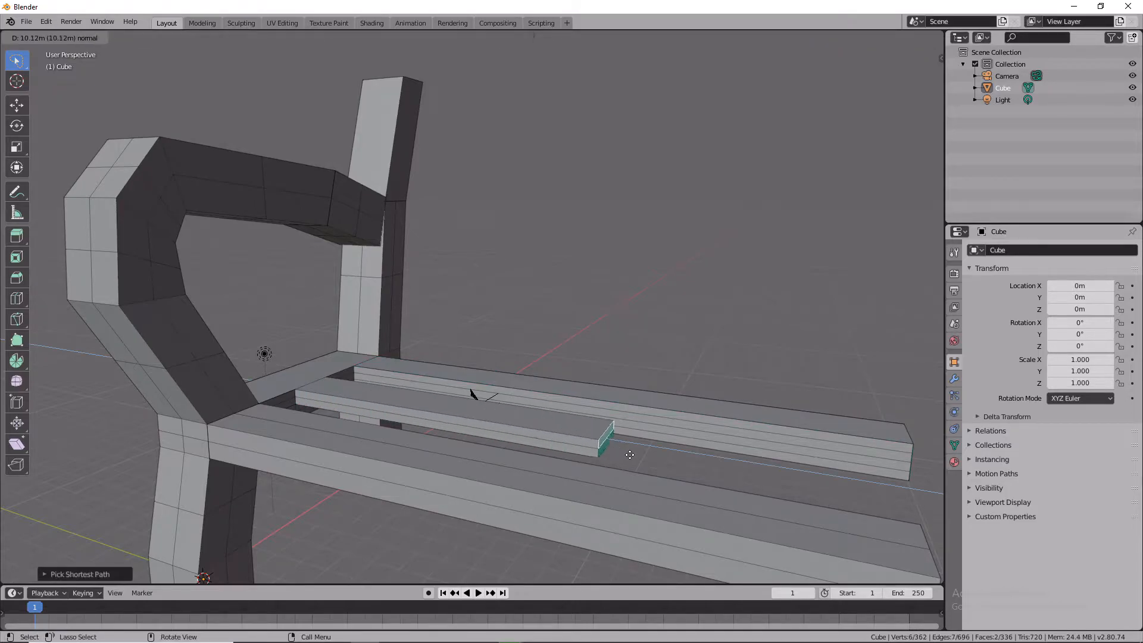
click(924, 501)
Dissolve the selected faces on the new beam.
key(x)
click(883, 522)
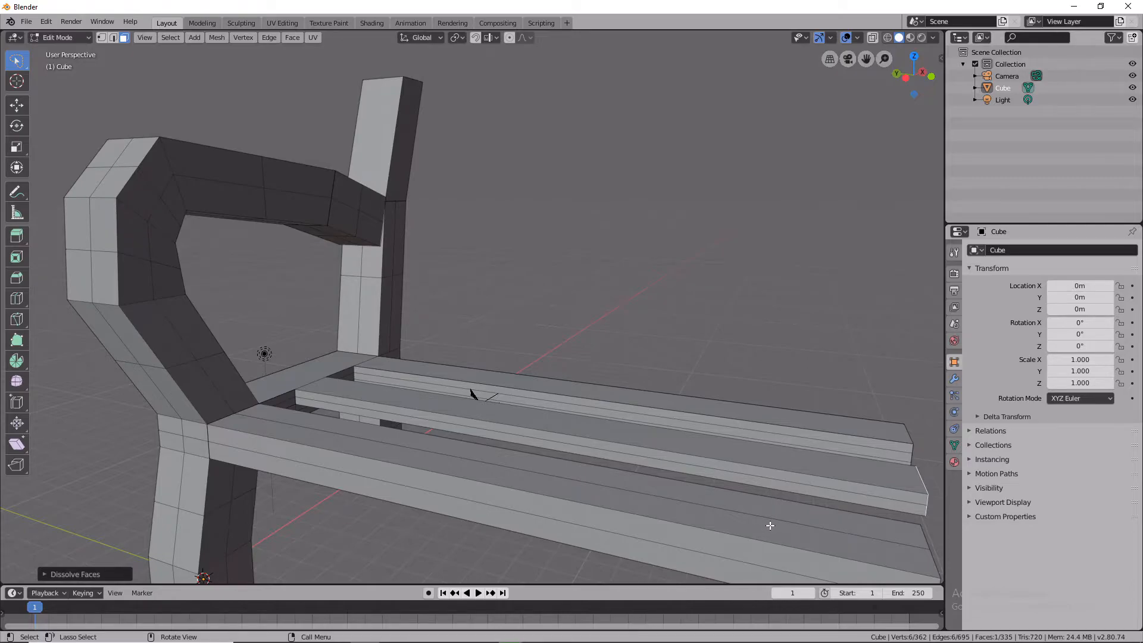
middle_drag(770, 526, 358, 513)
middle_drag(354, 474, 224, 408)
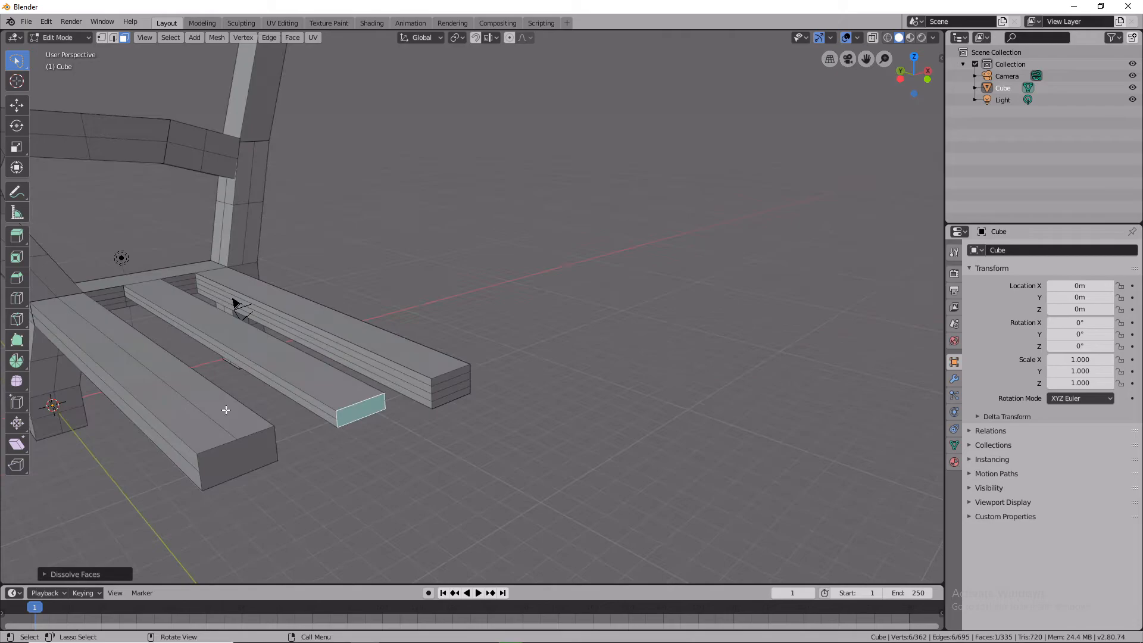
scroll(271, 411, up, 4)
middle_drag(153, 322, 57, 314)
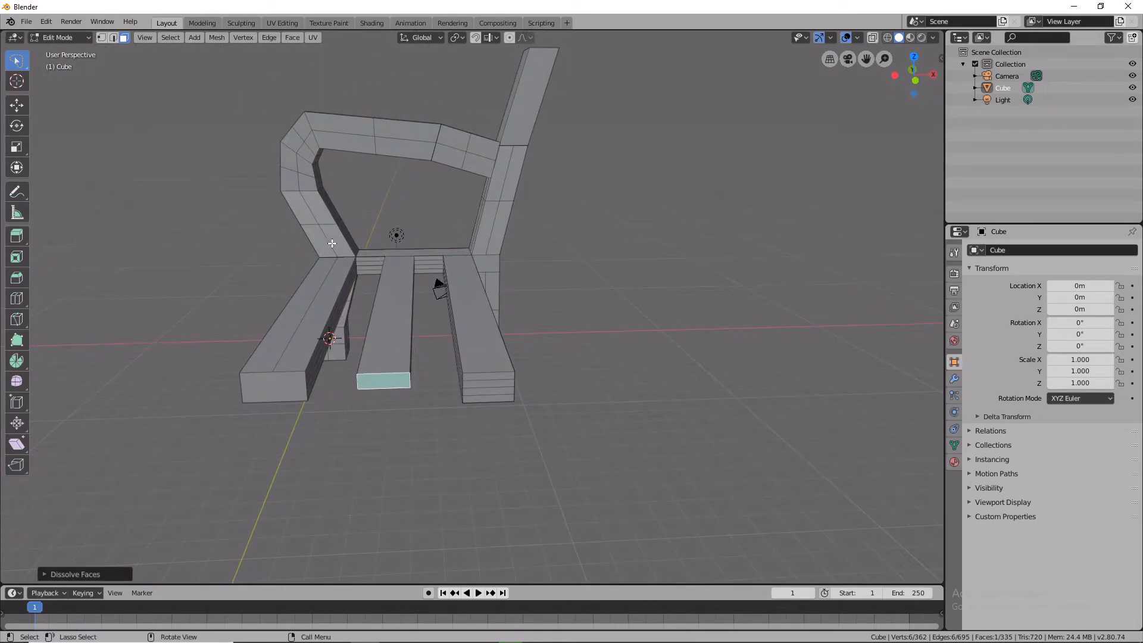
Select the whole mesh and deselect it again.
click(170, 37)
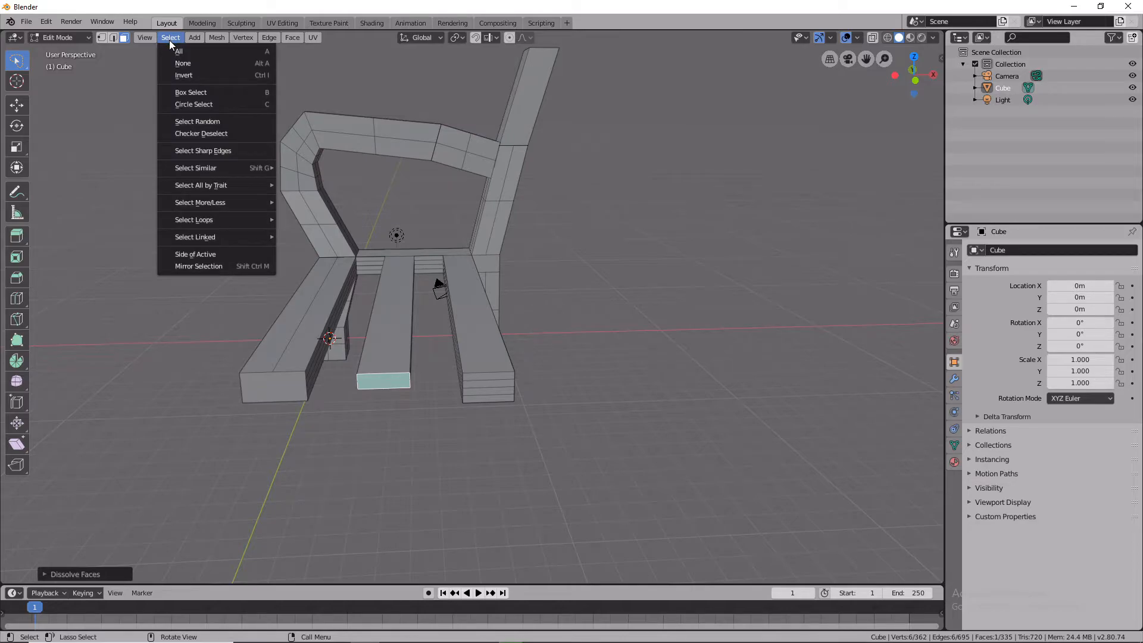
mouse_move(193, 40)
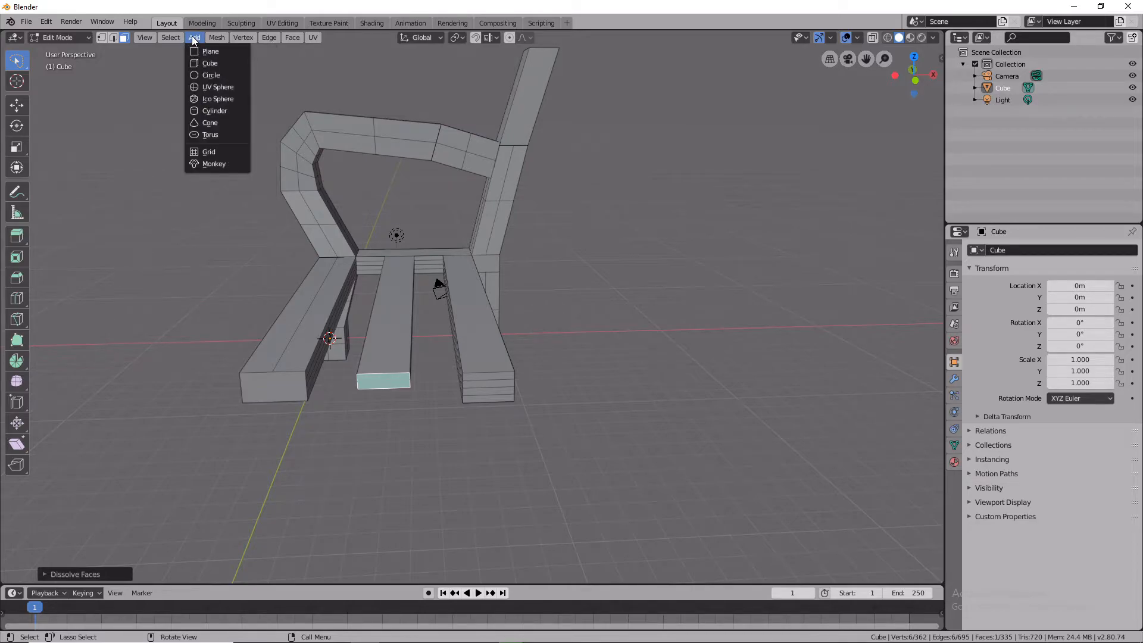
click(177, 51)
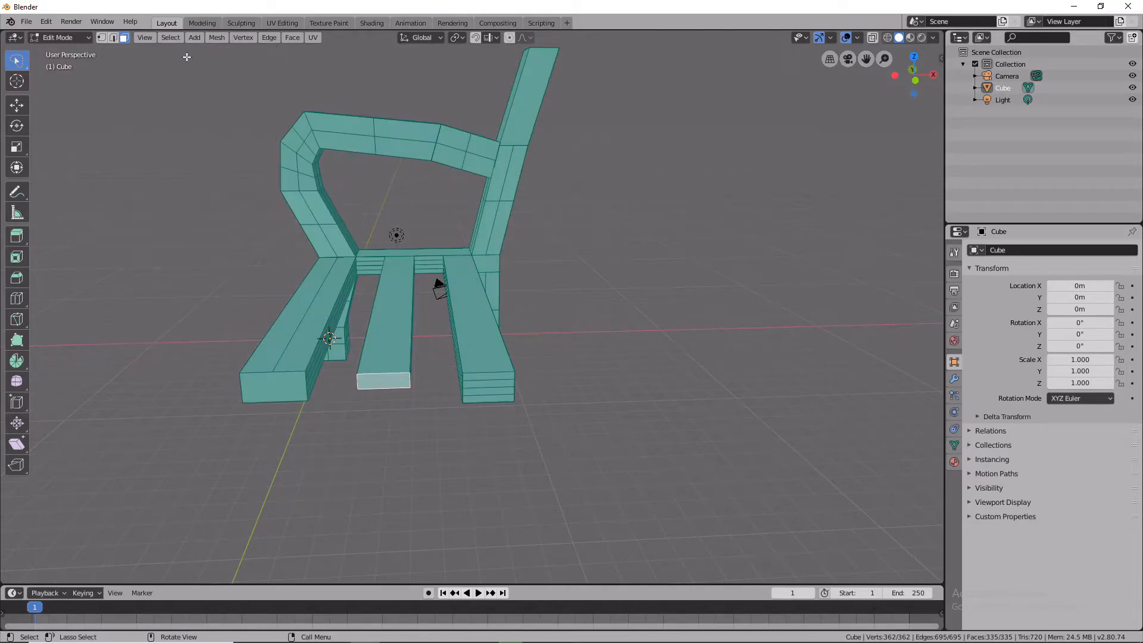
ctrl+click(284, 334)
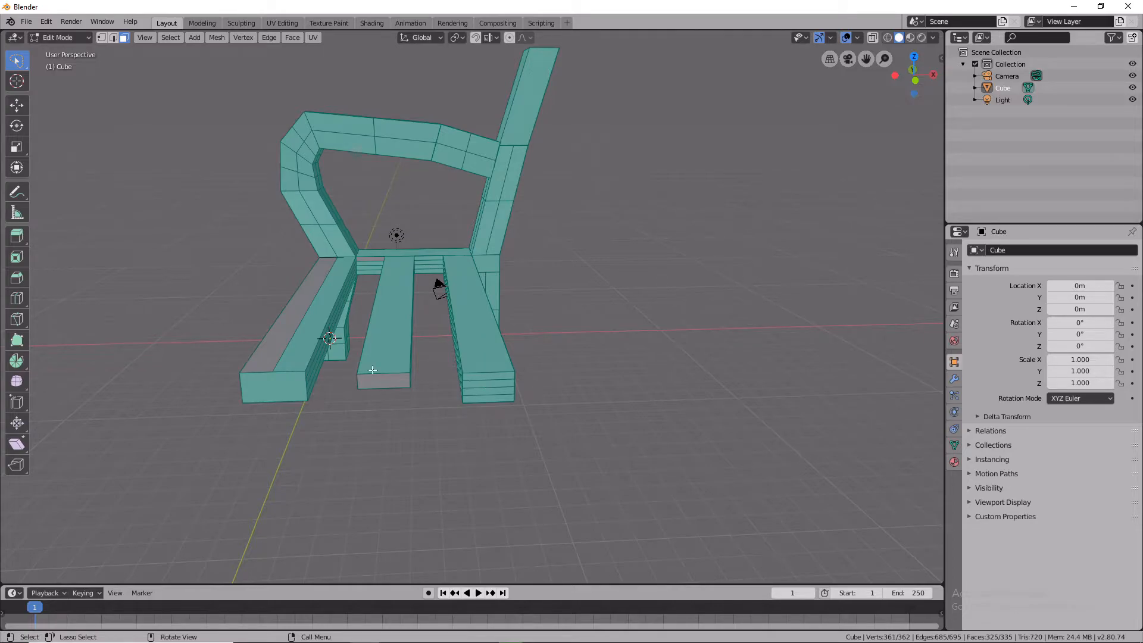
middle_drag(422, 297, 488, 327)
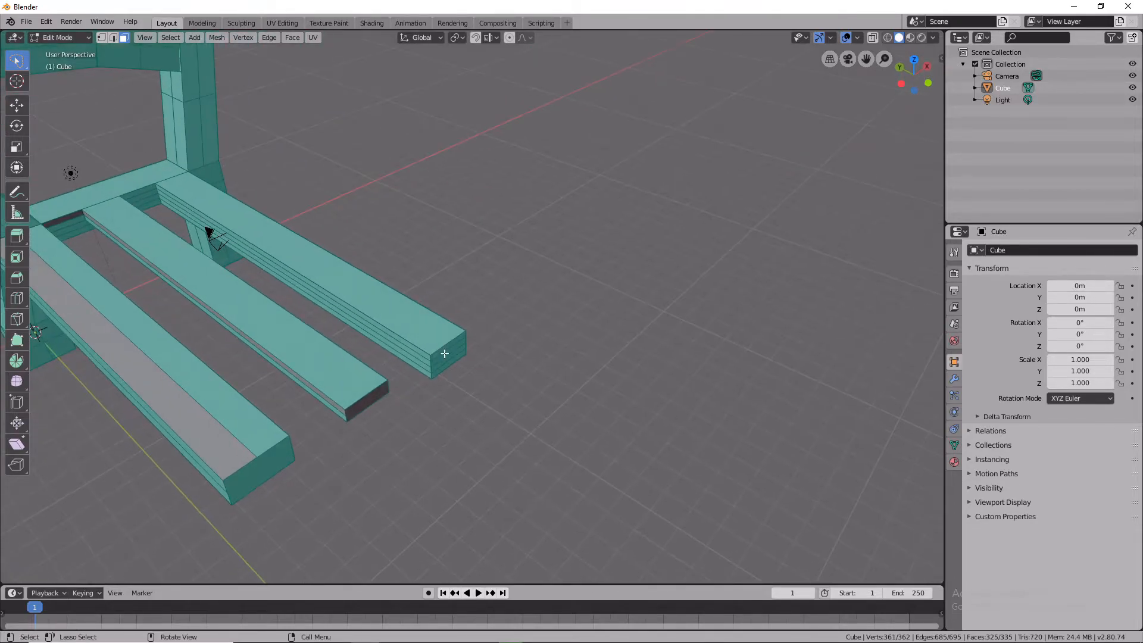
click(439, 441)
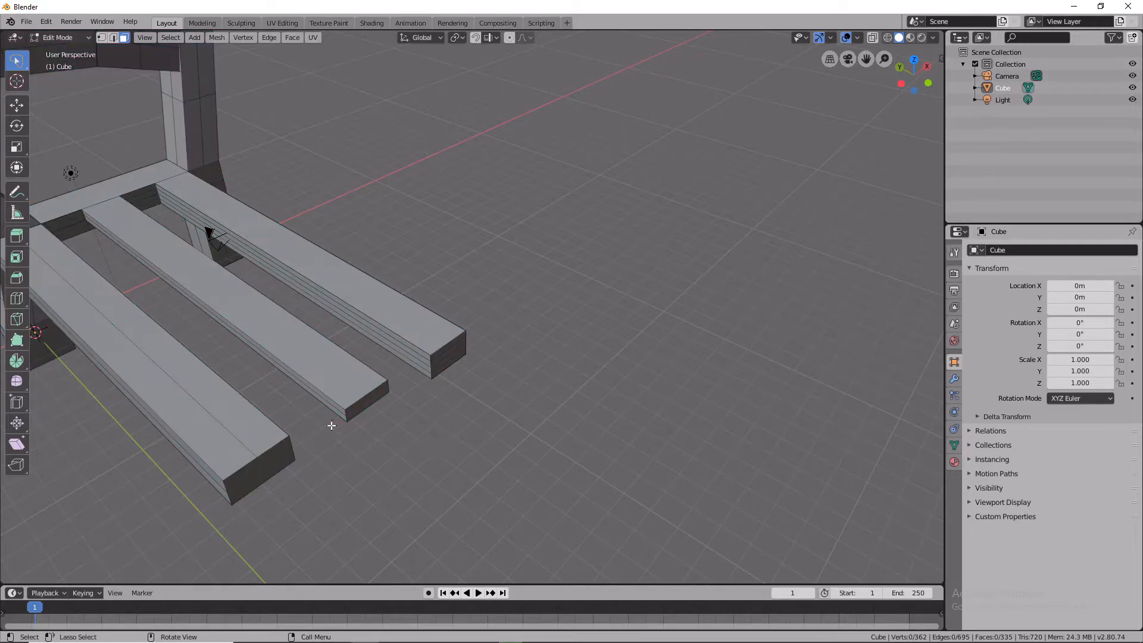
Add a cube mesh at the 3D cursor beside the left beam.
scroll(185, 284, up, 1)
middle_drag(156, 284, 103, 269)
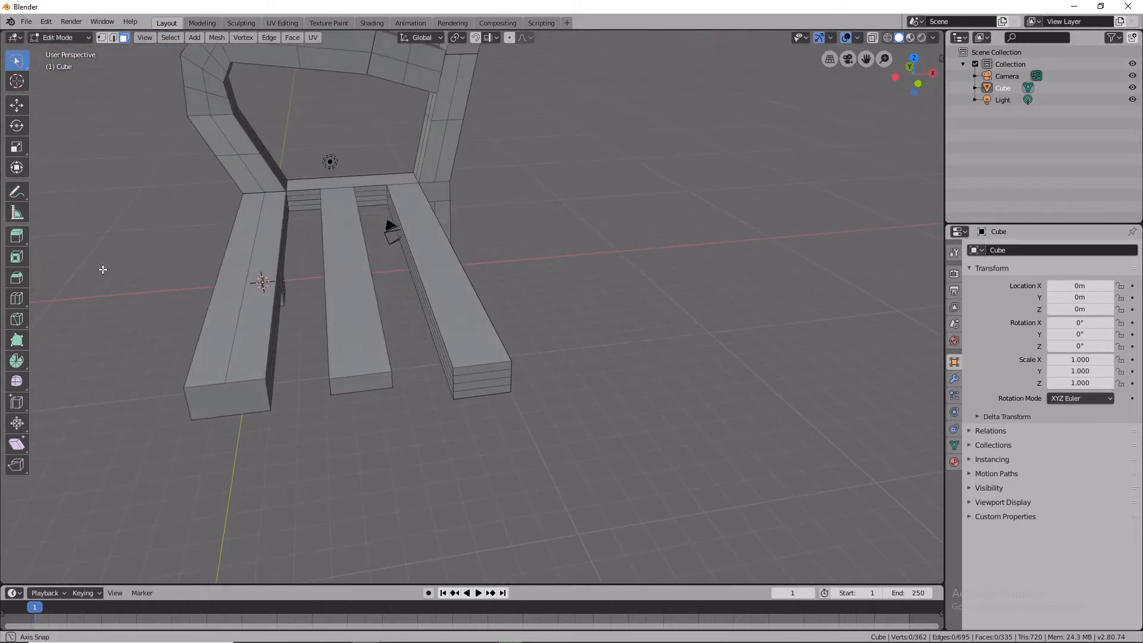
click(196, 37)
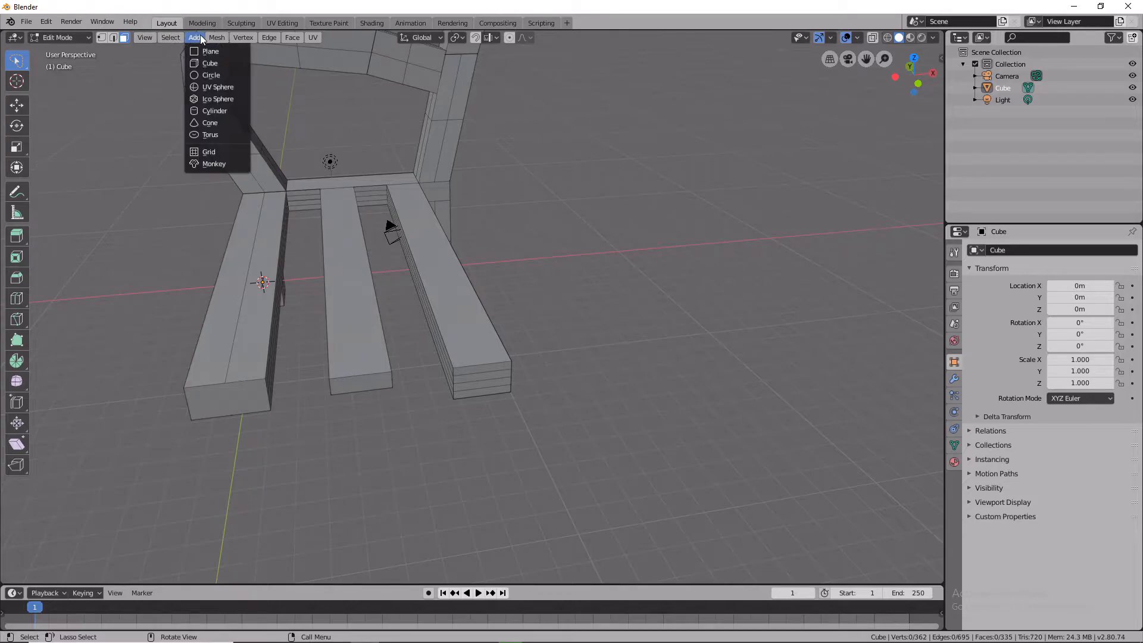
click(218, 63)
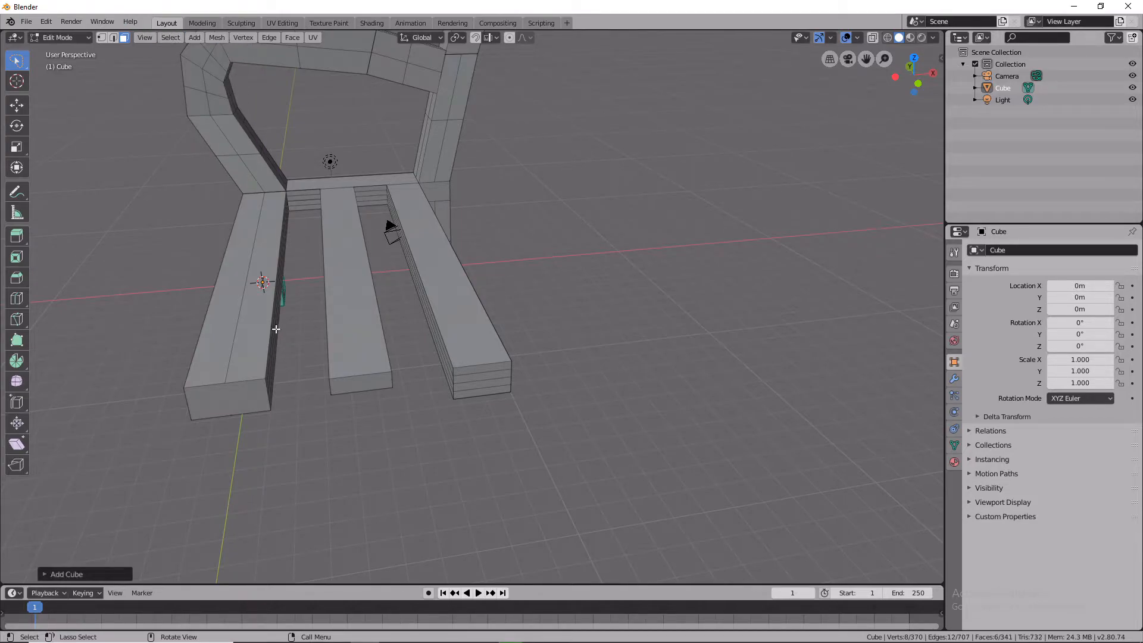
mouse_move(261, 283)
mouse_down()
mouse_move(316, 350)
mouse_move(307, 339)
mouse_up()
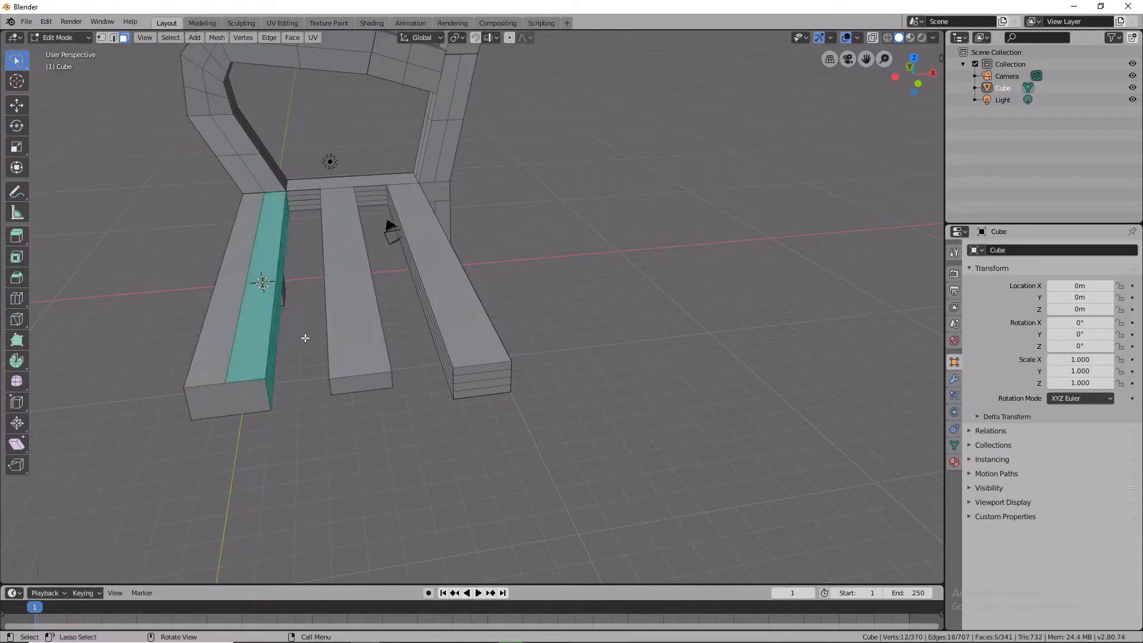
click(284, 302)
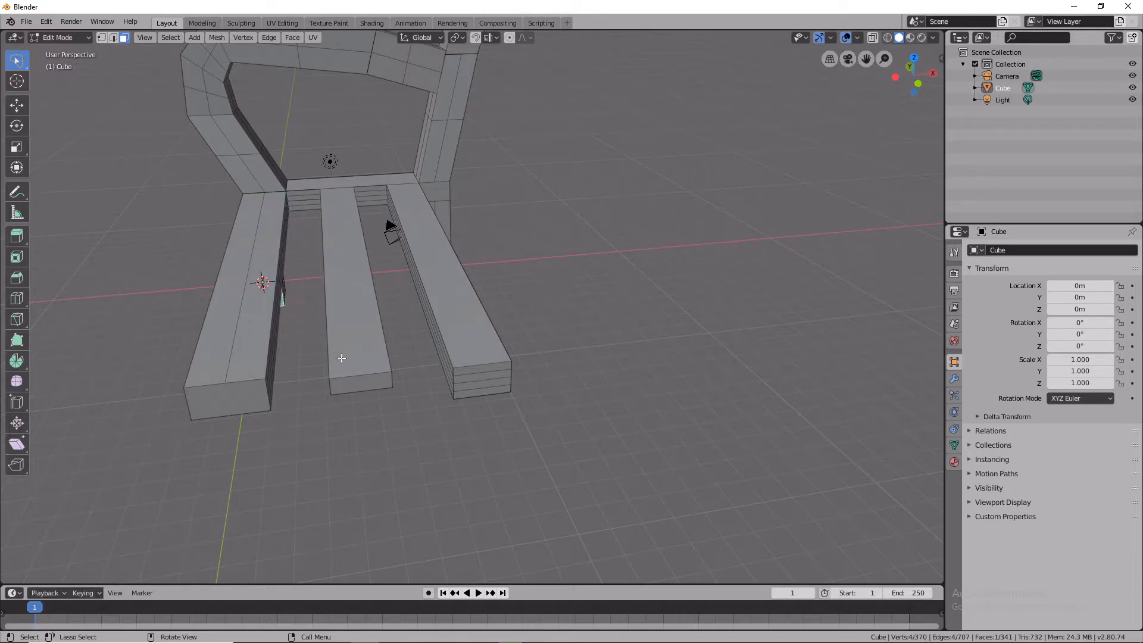
key(g)
right_click(363, 544)
right_click(259, 418)
click(259, 418)
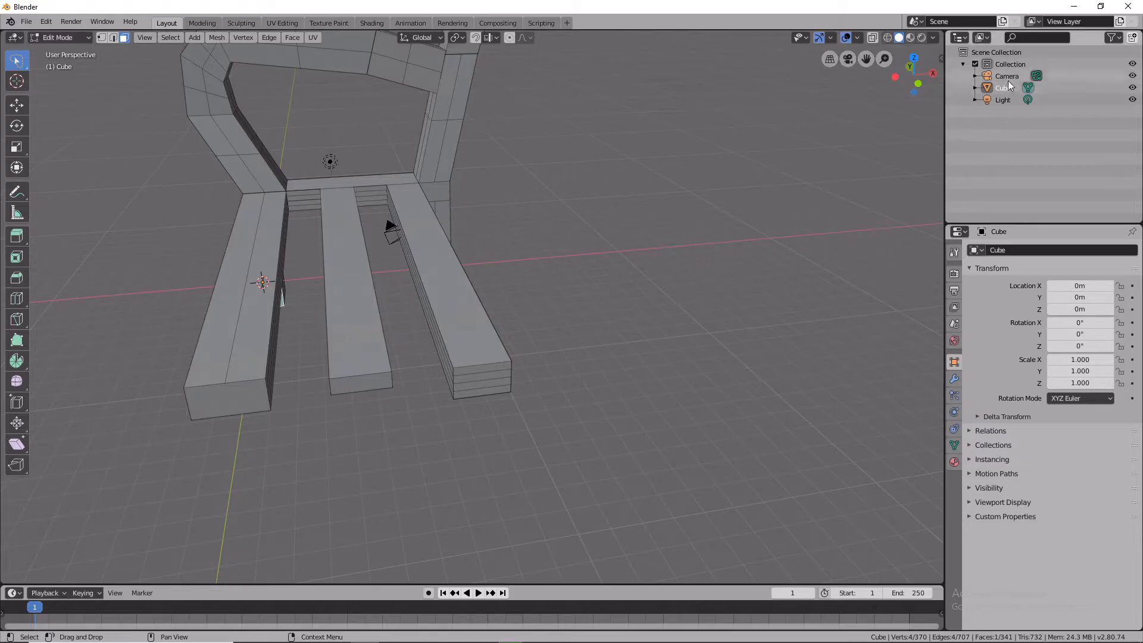
Add another cube mesh and try to fill a face from the selection.
key(shift+a)
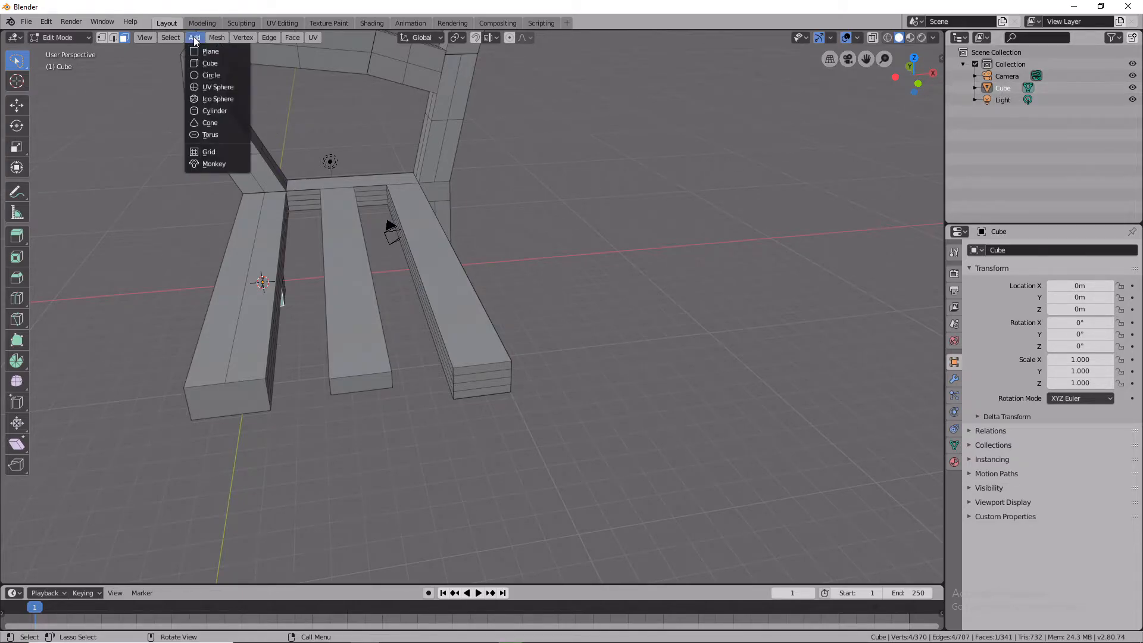
click(199, 62)
key(f)
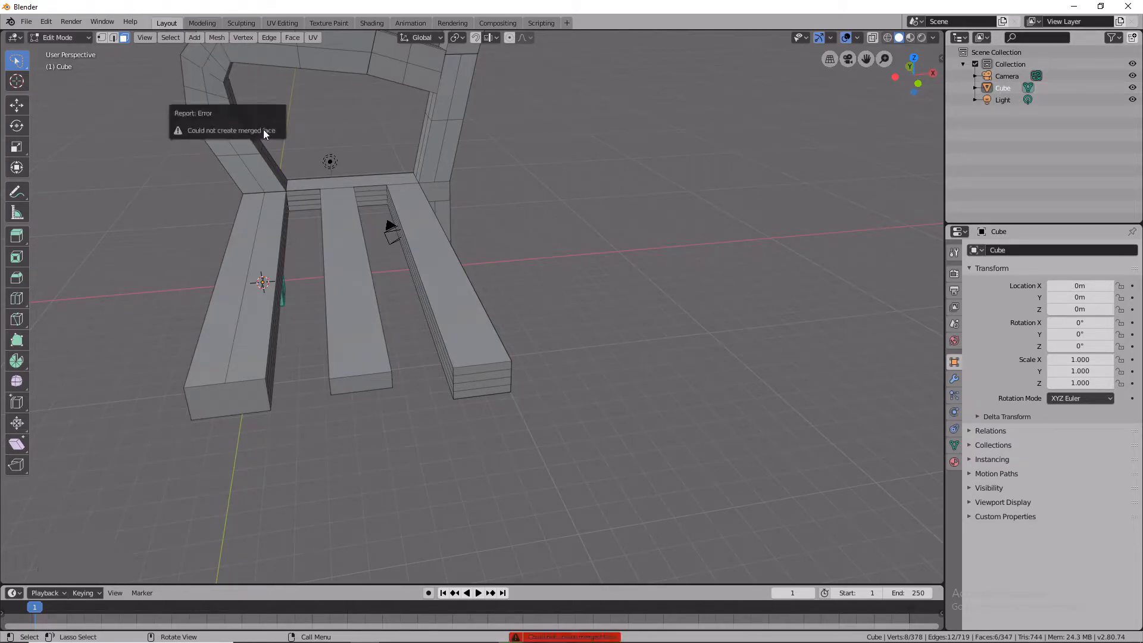
key(f)
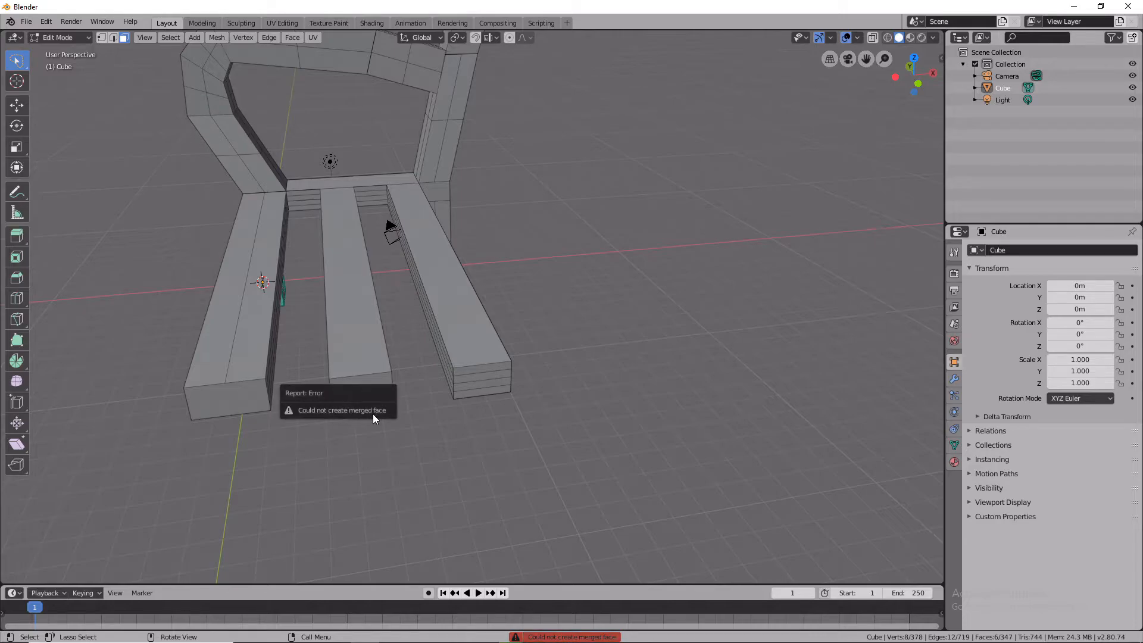
Move the new cube out in front of the bench beams and select it.
key(g)
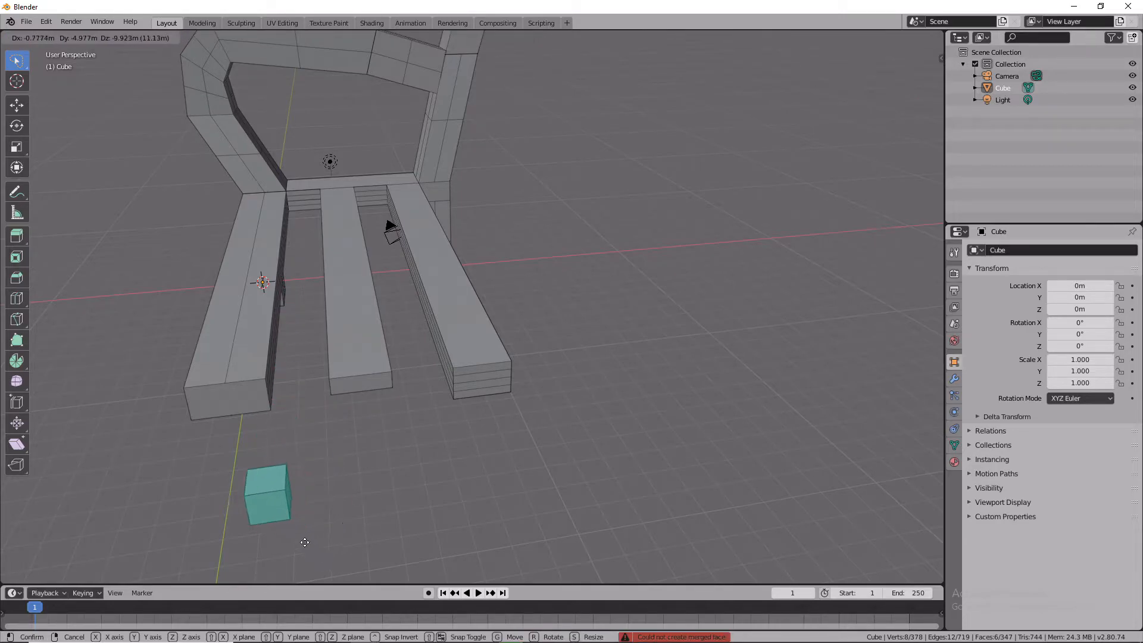
click(518, 547)
middle_drag(395, 470, 475, 478)
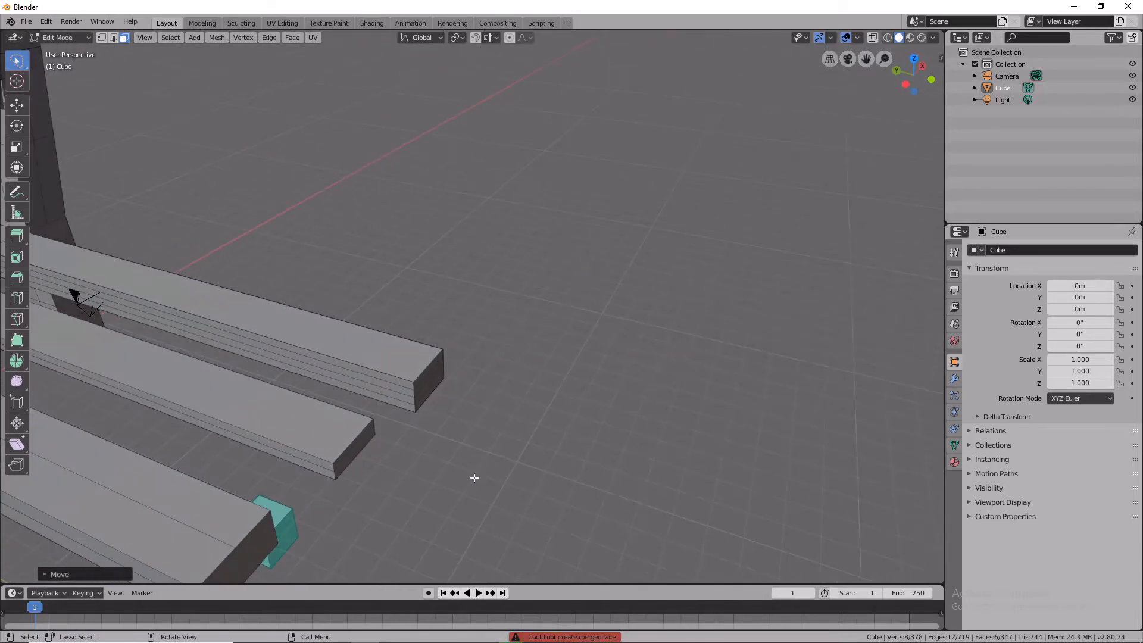
middle_drag(392, 474, 683, 390)
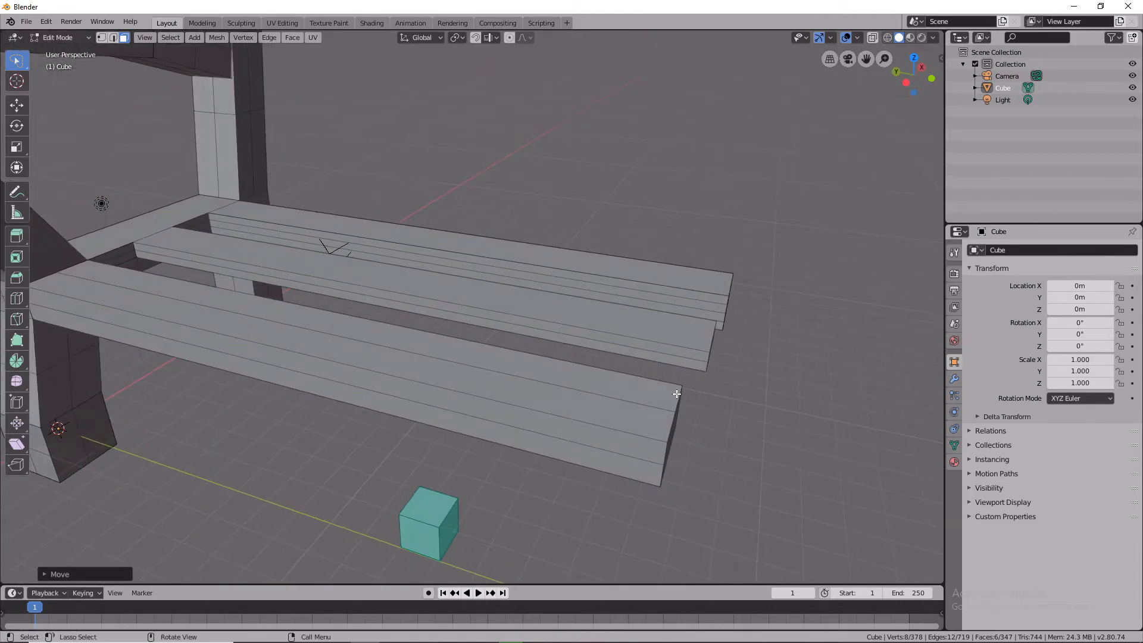
click(436, 516)
mouse_move(377, 464)
mouse_down()
mouse_move(506, 587)
mouse_move(422, 467)
mouse_move(414, 579)
mouse_move(503, 563)
mouse_up()
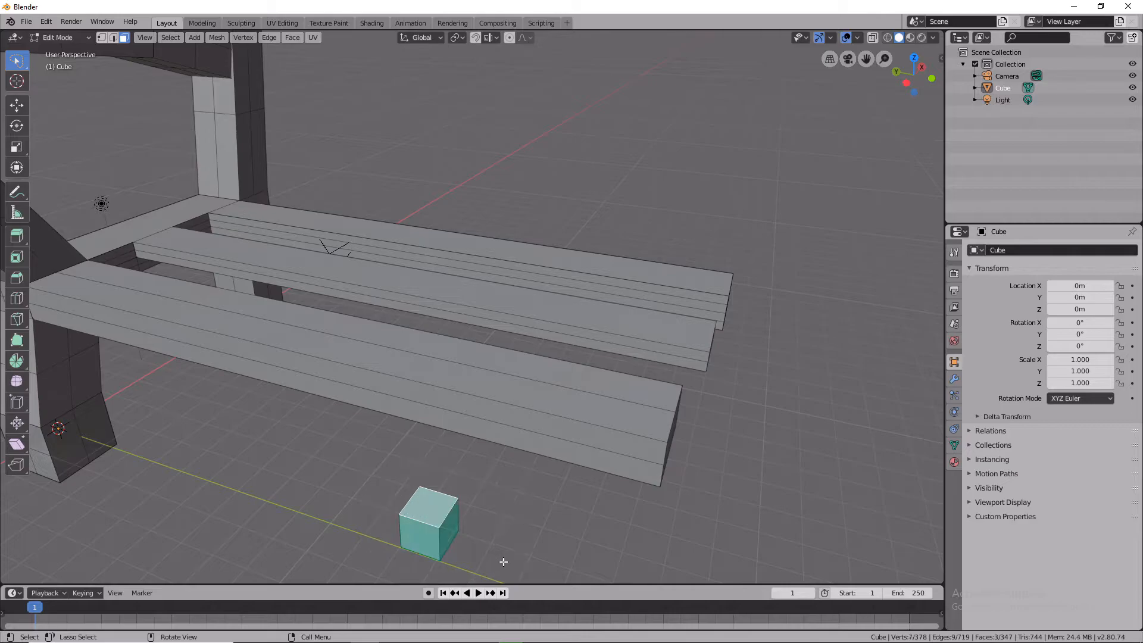
key(ctrl+x)
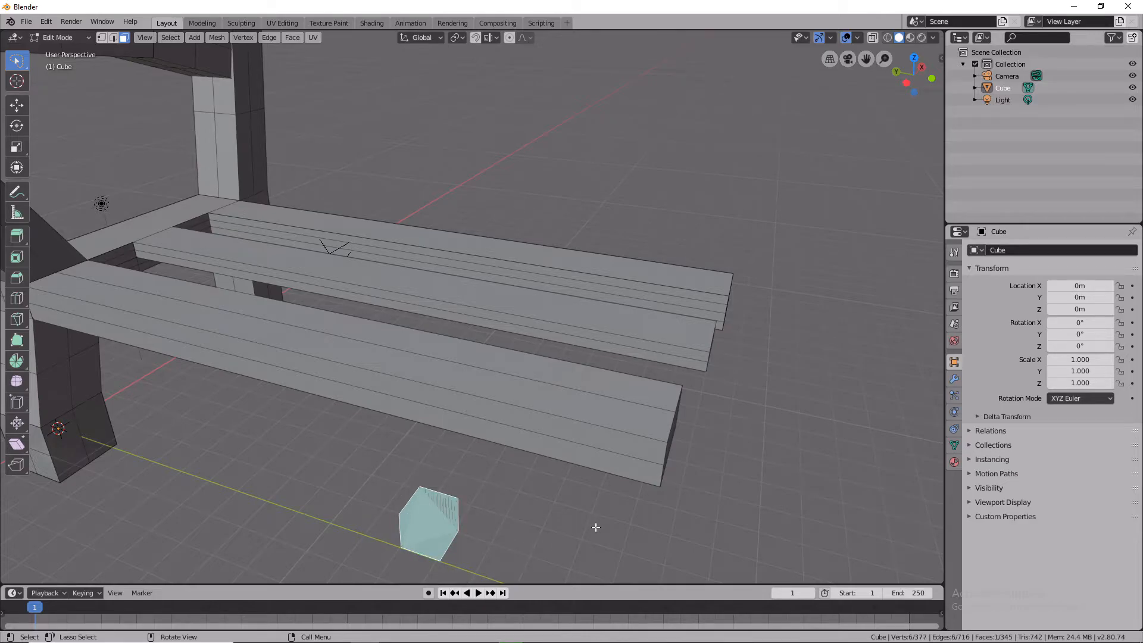
key(e)
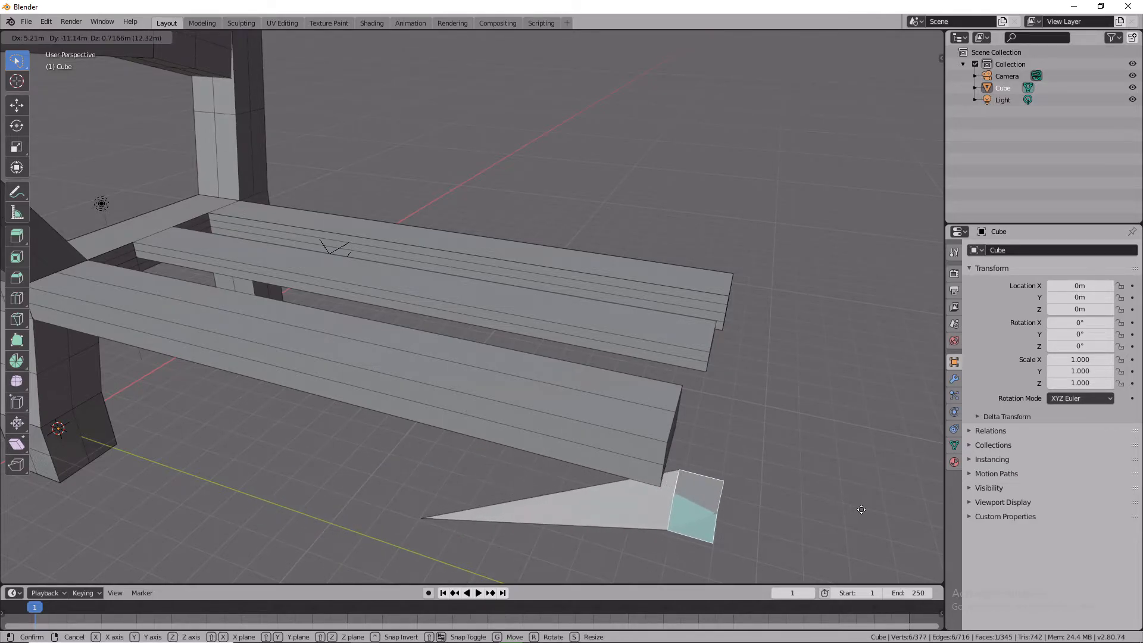
right_click(858, 509)
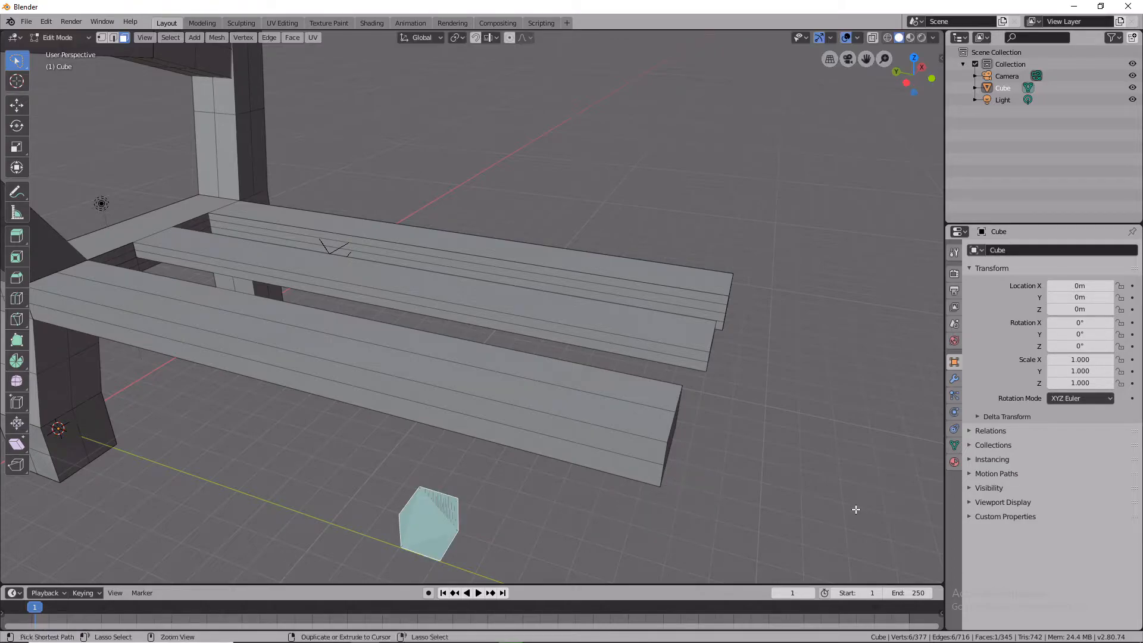
key(ctrl+z)
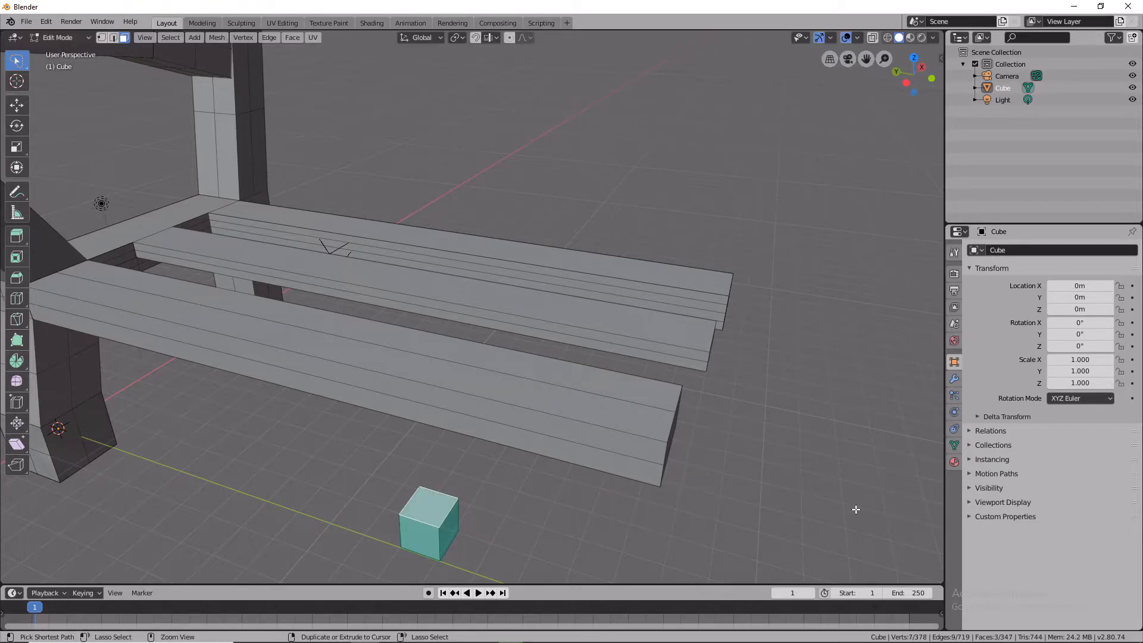
key(ctrl+z)
Move the cube beside the end of the front beam and lower it along the Z axis.
key(g)
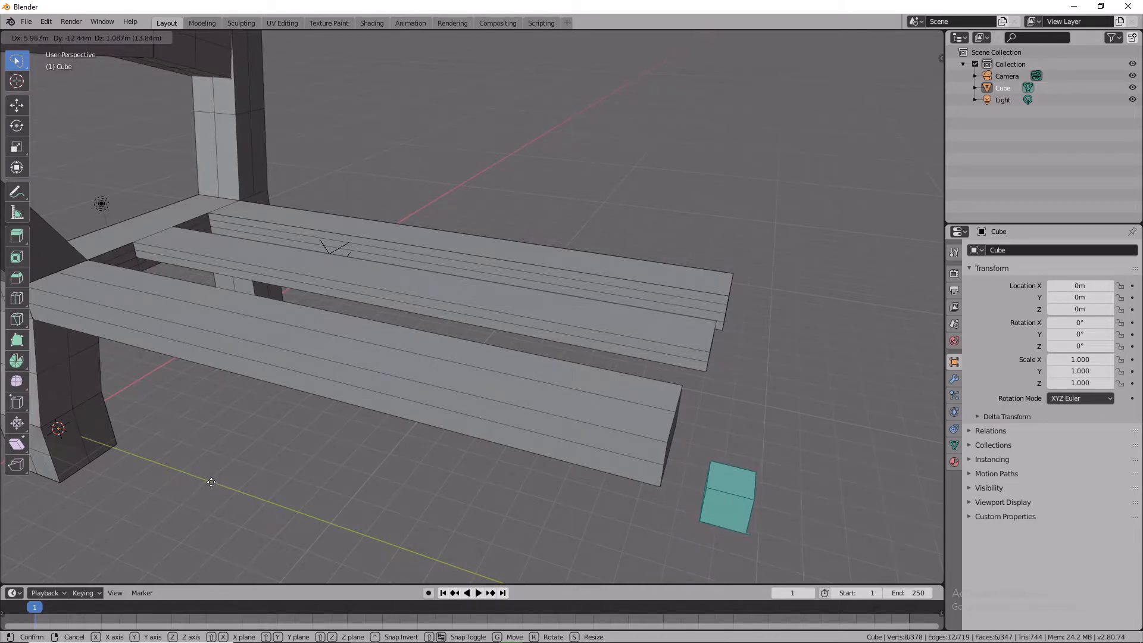
click(181, 470)
right_click(325, 457)
middle_drag(567, 488, 678, 500)
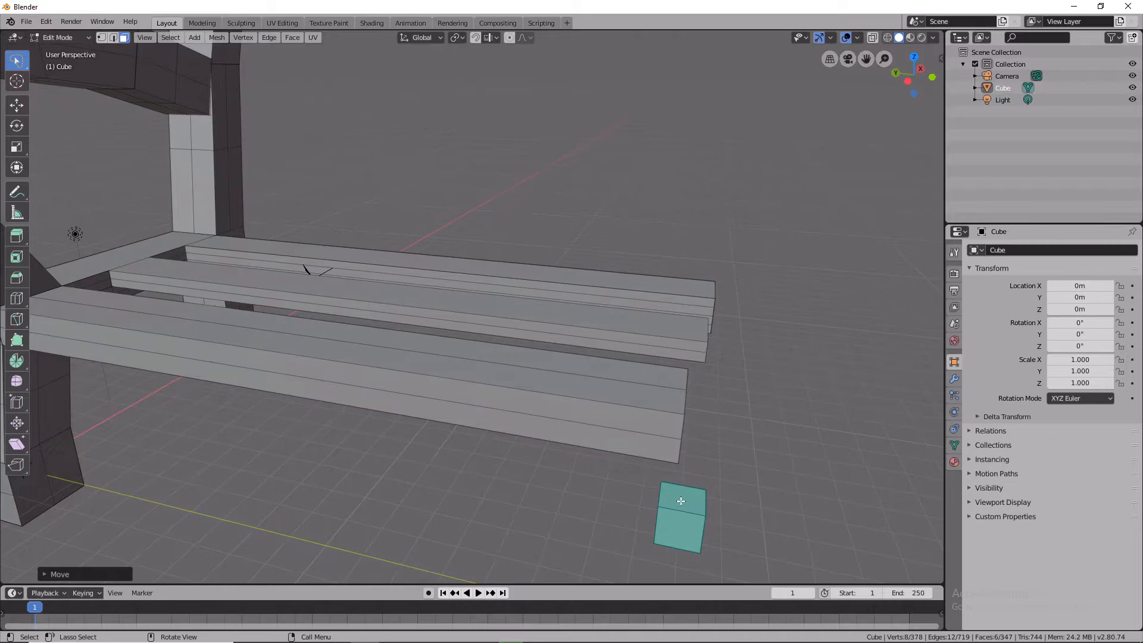
key(g)
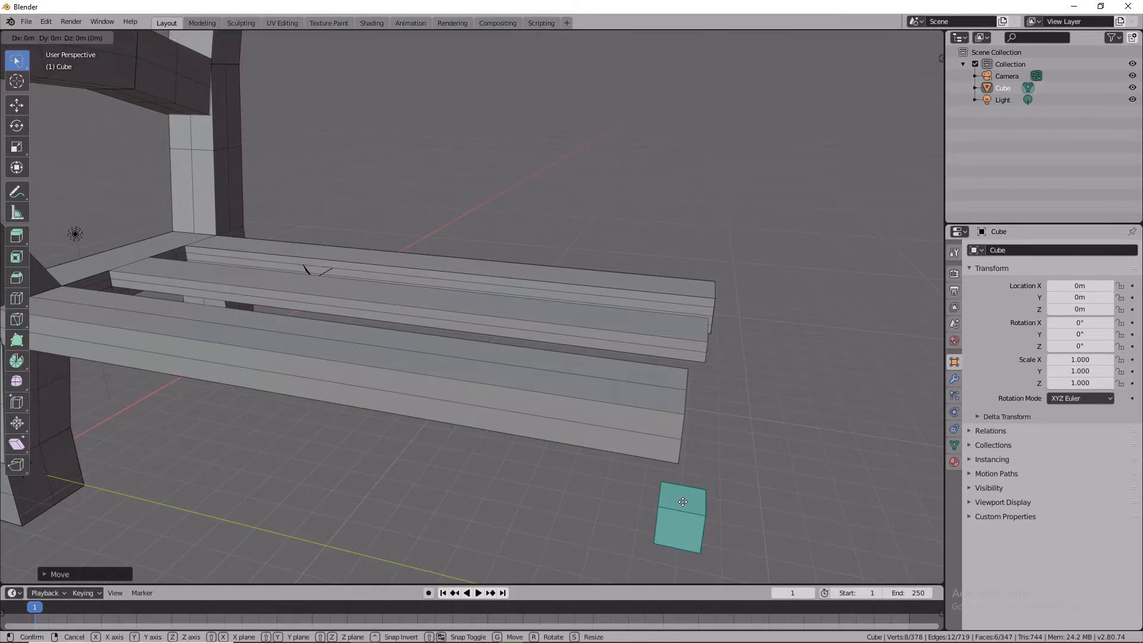
key(z)
click(682, 456)
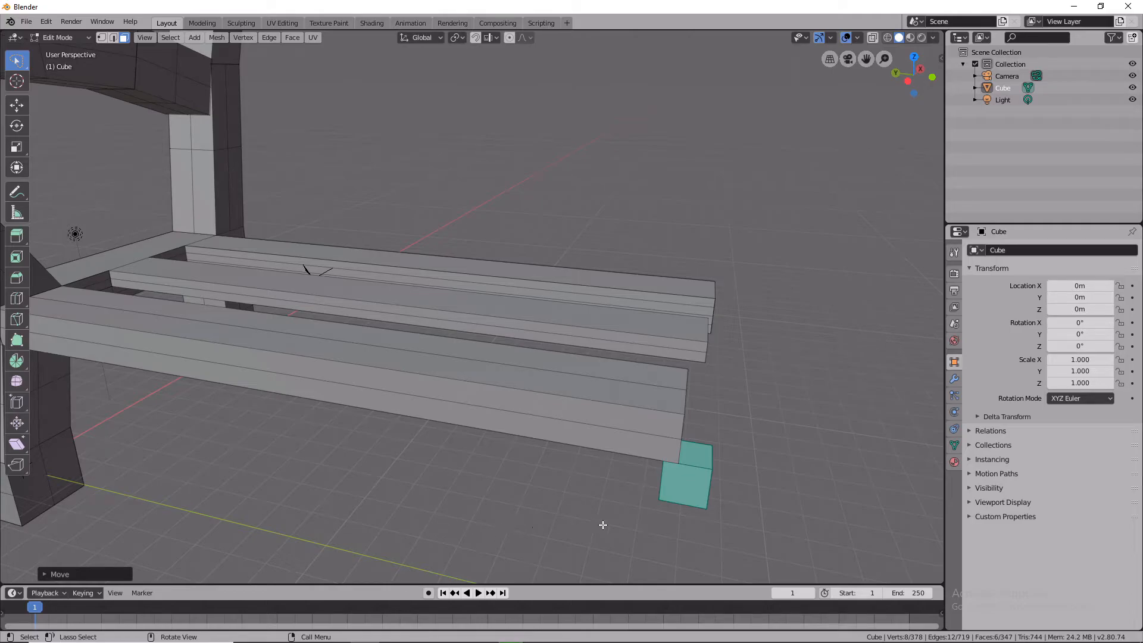
In front view, move the cube onto the base of the left front column.
key(KP_1)
scroll(603, 525, down, 4)
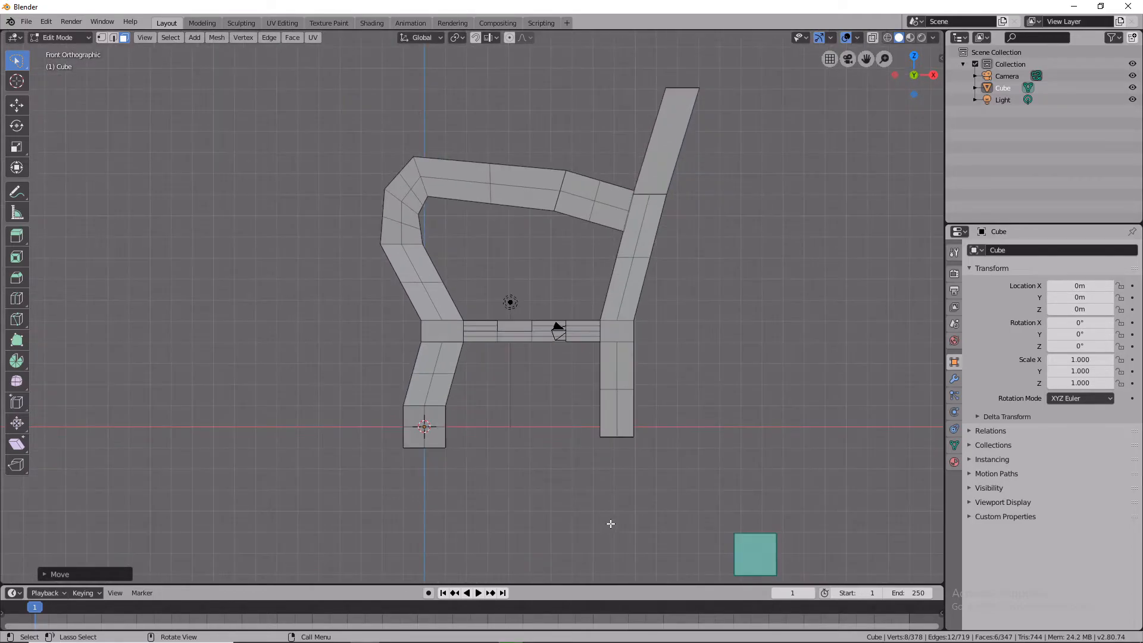
key(g)
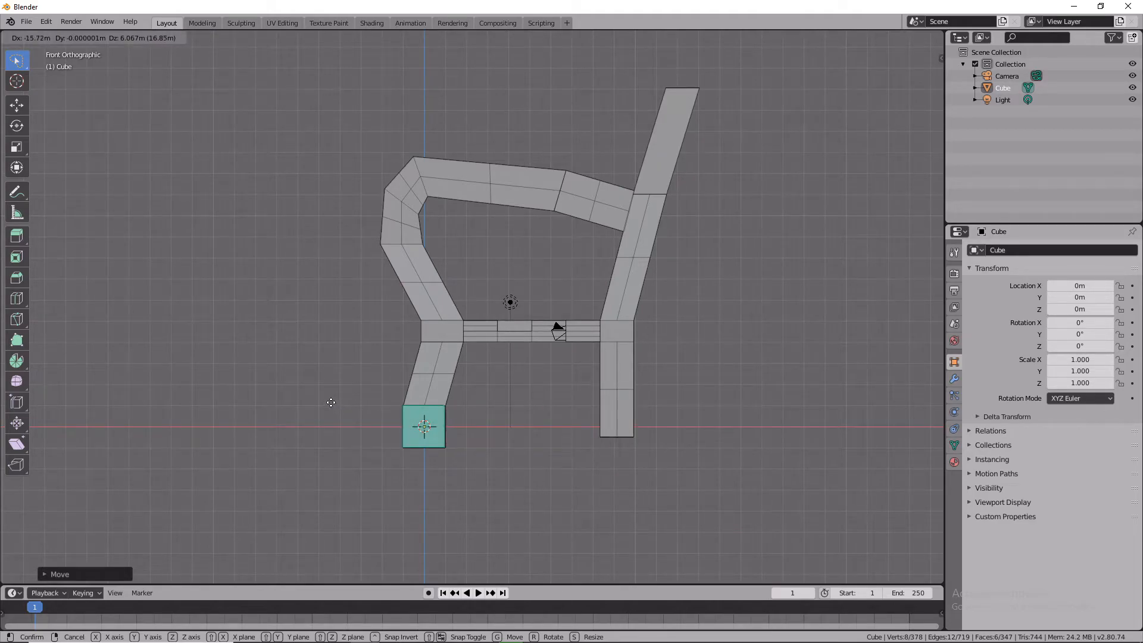
click(331, 402)
Shift the cube along the Y axis to line it up under the left column.
right_click(427, 416)
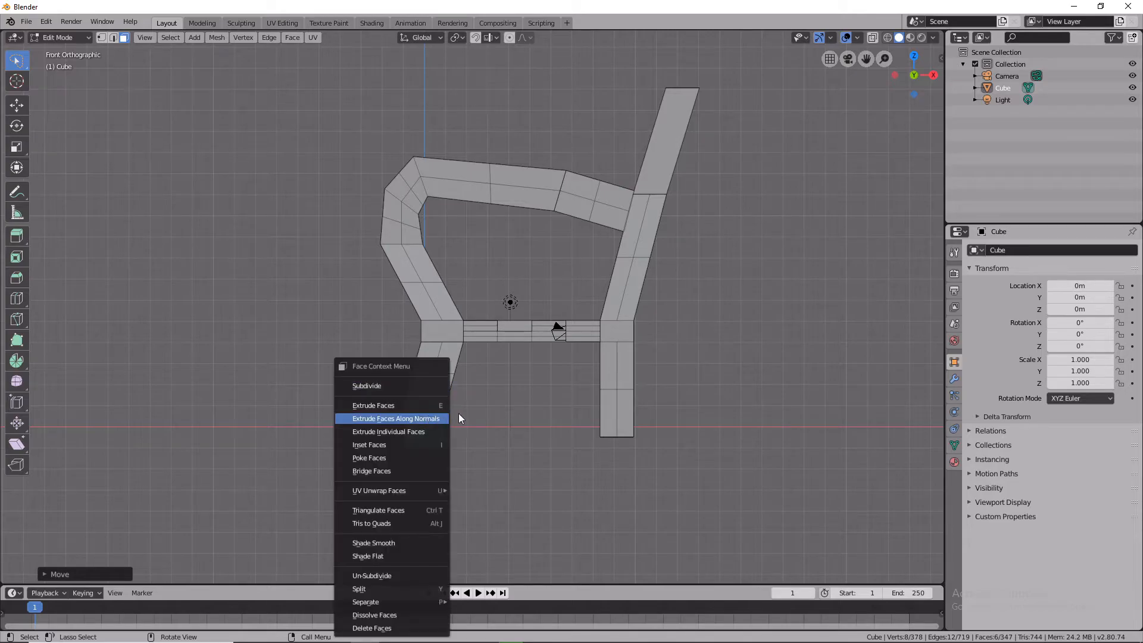
middle_drag(502, 413, 642, 412)
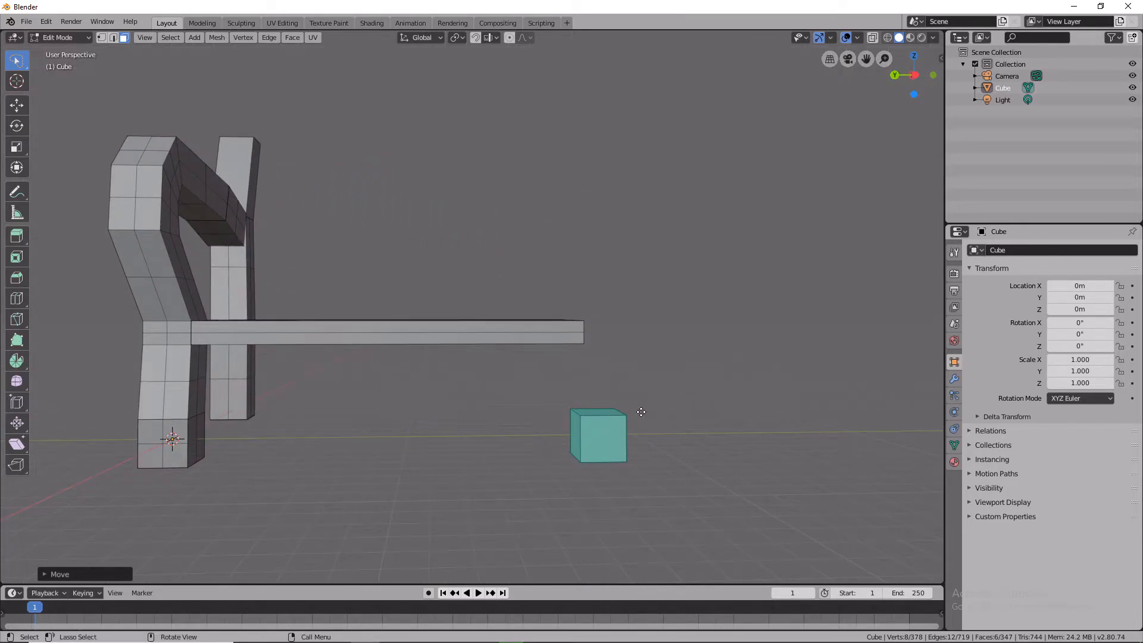
key(g)
key(y)
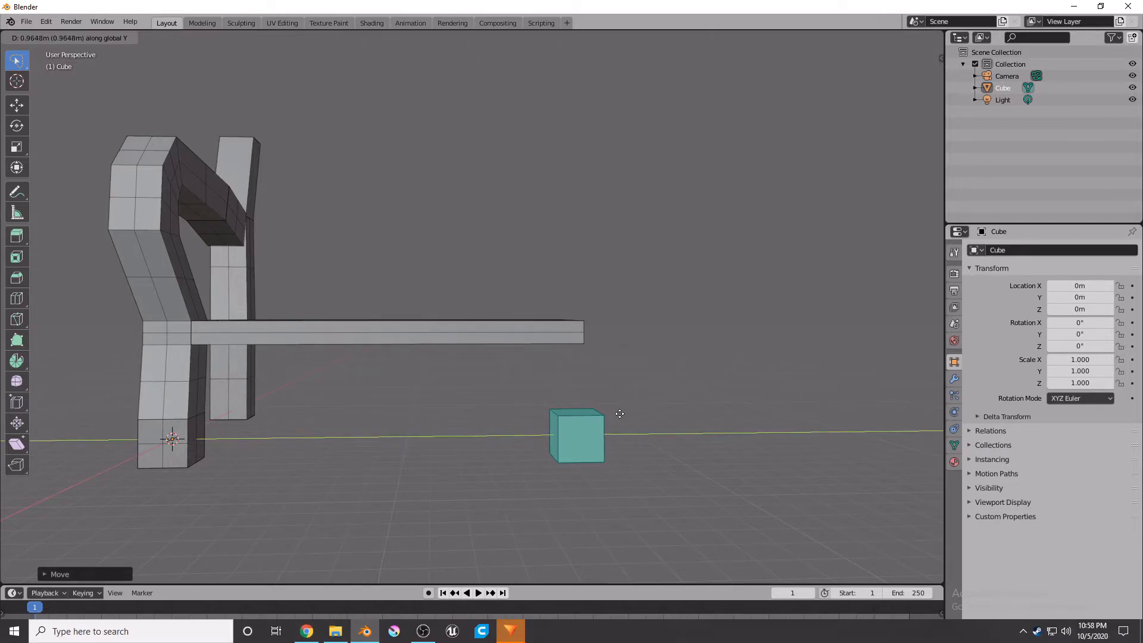
click(620, 414)
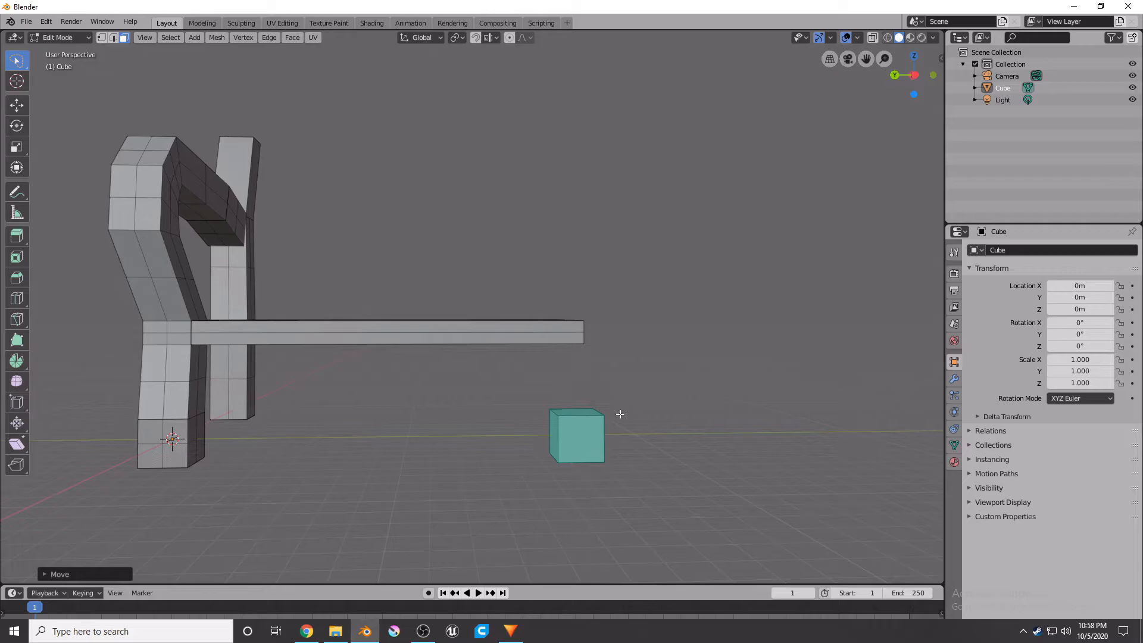
right_click(563, 459)
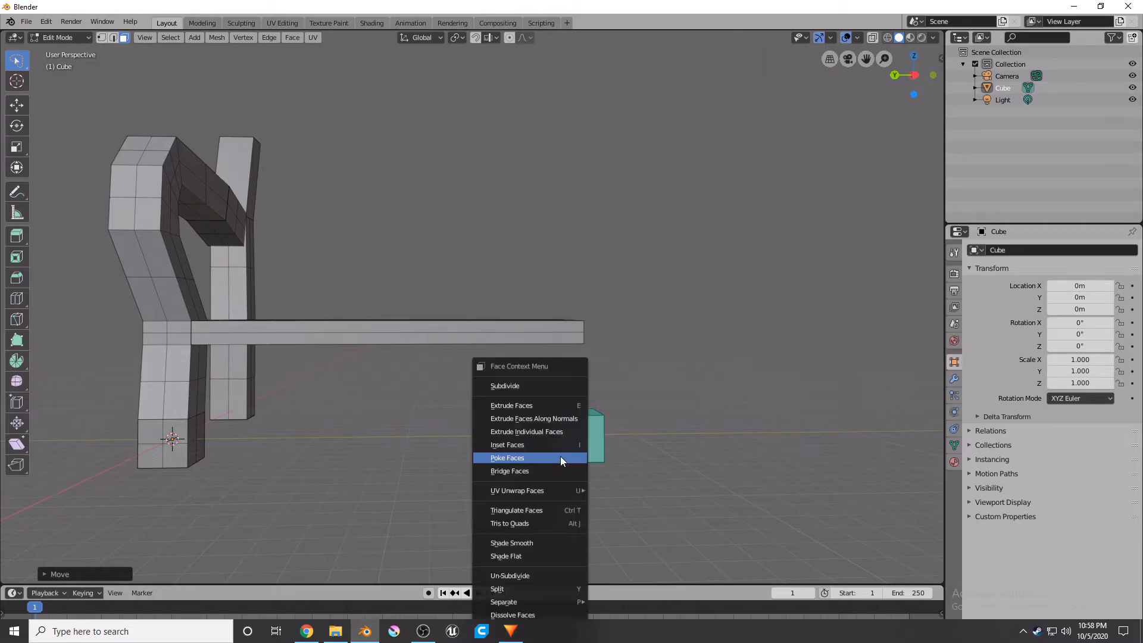
mouse_move(612, 480)
middle_down()
mouse_move(577, 485)
mouse_move(620, 487)
middle_up()
key(g)
key(y)
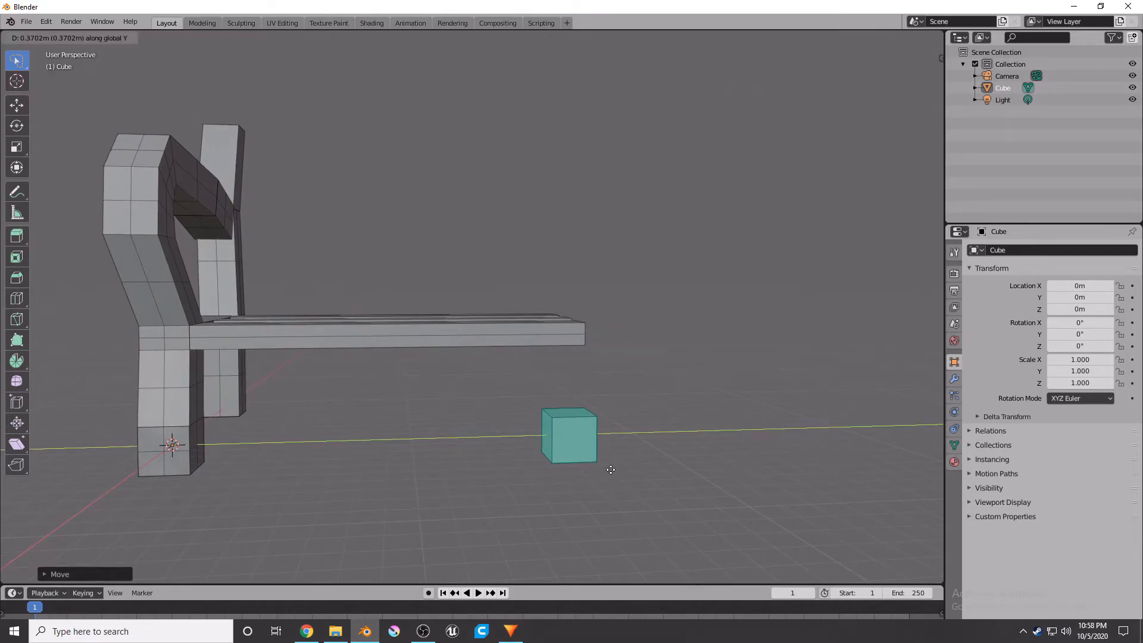
key(z)
key(y)
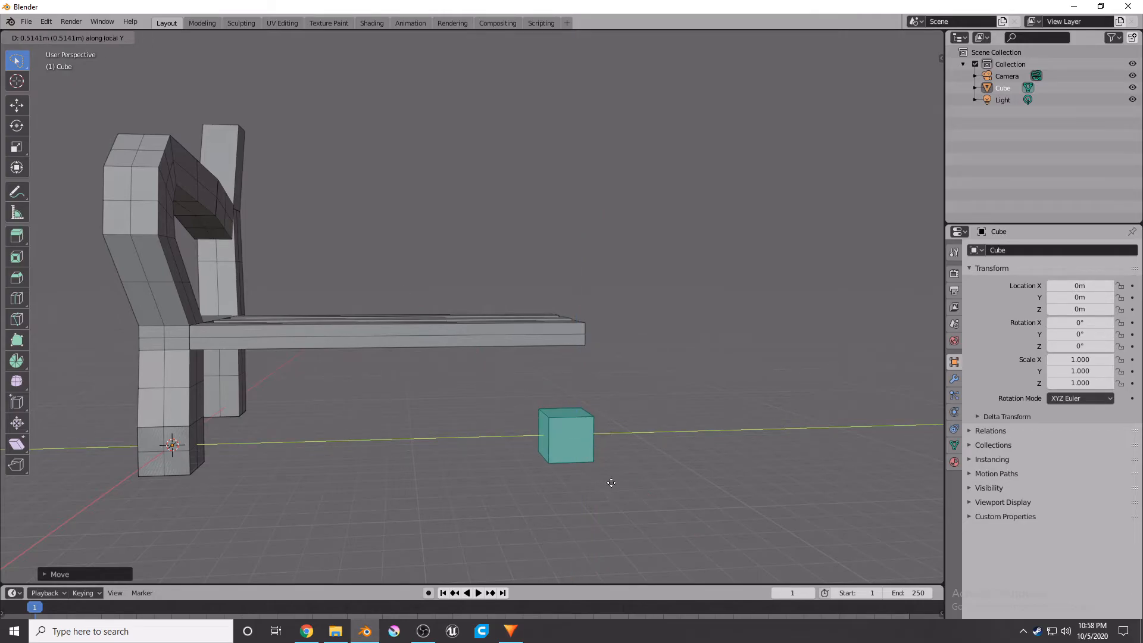
key(y)
key(y)
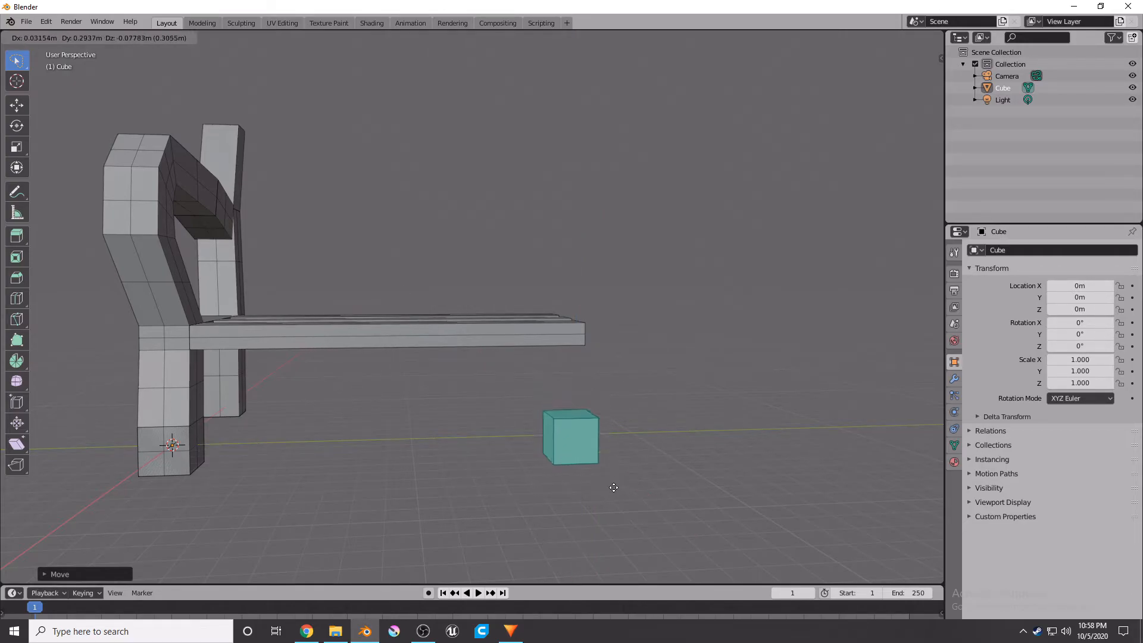
click(621, 493)
middle_drag(616, 493, 595, 496)
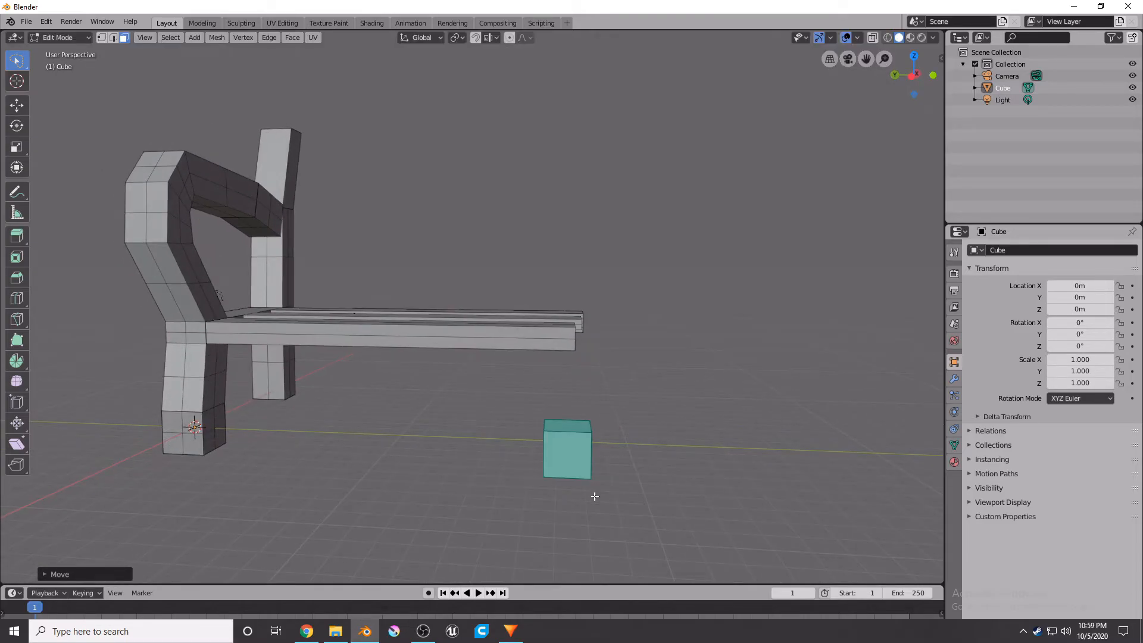
Nudge the cube along the Z axis to sit at the column base in front view.
key(KP_1)
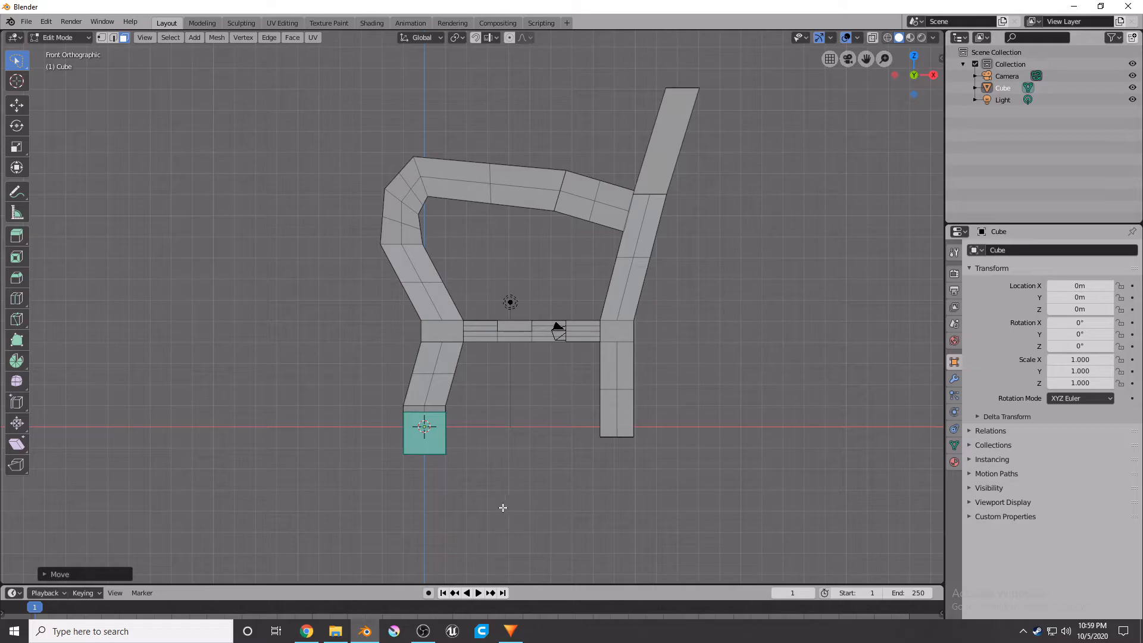
key(g)
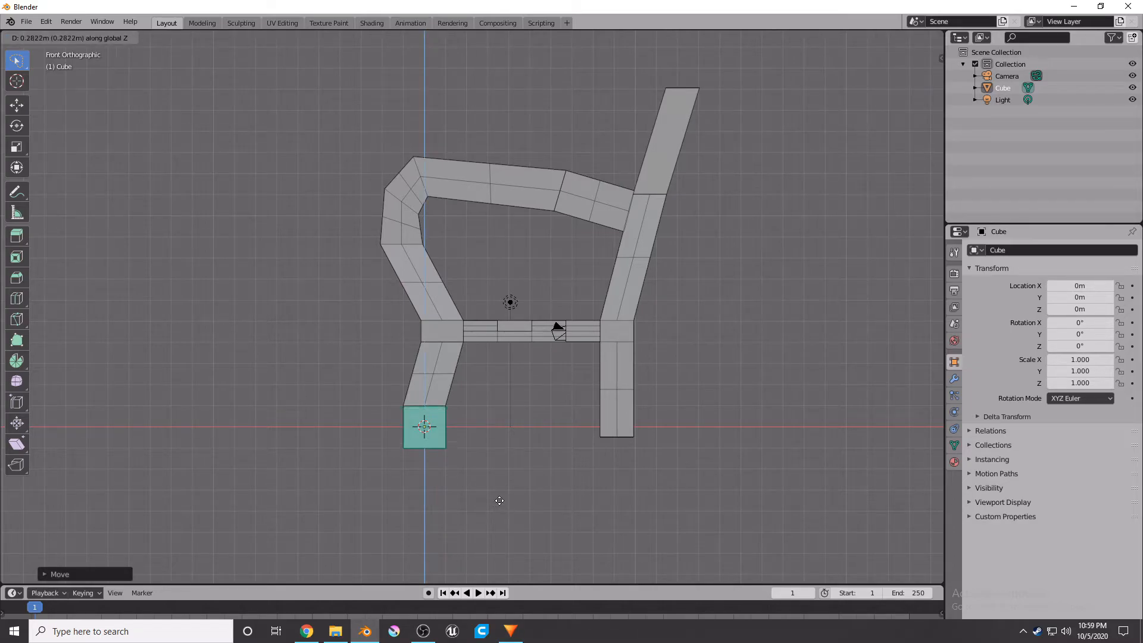
click(490, 501)
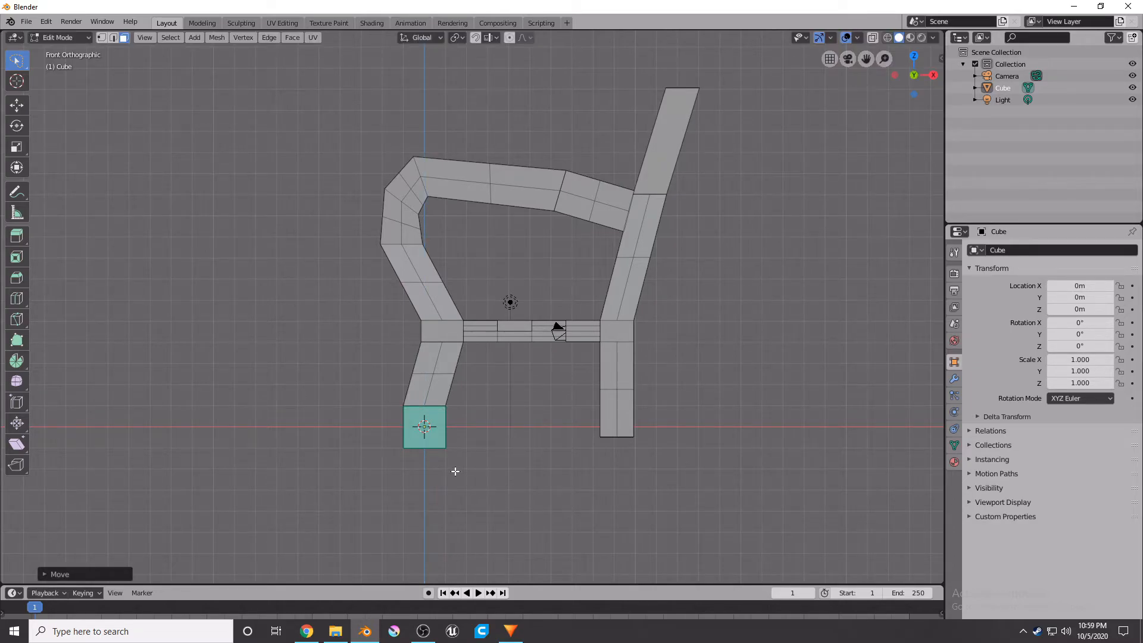
Select the cube's top face and extrude it about 2.9 m upward.
middle_drag(407, 464, 418, 482)
click(434, 441)
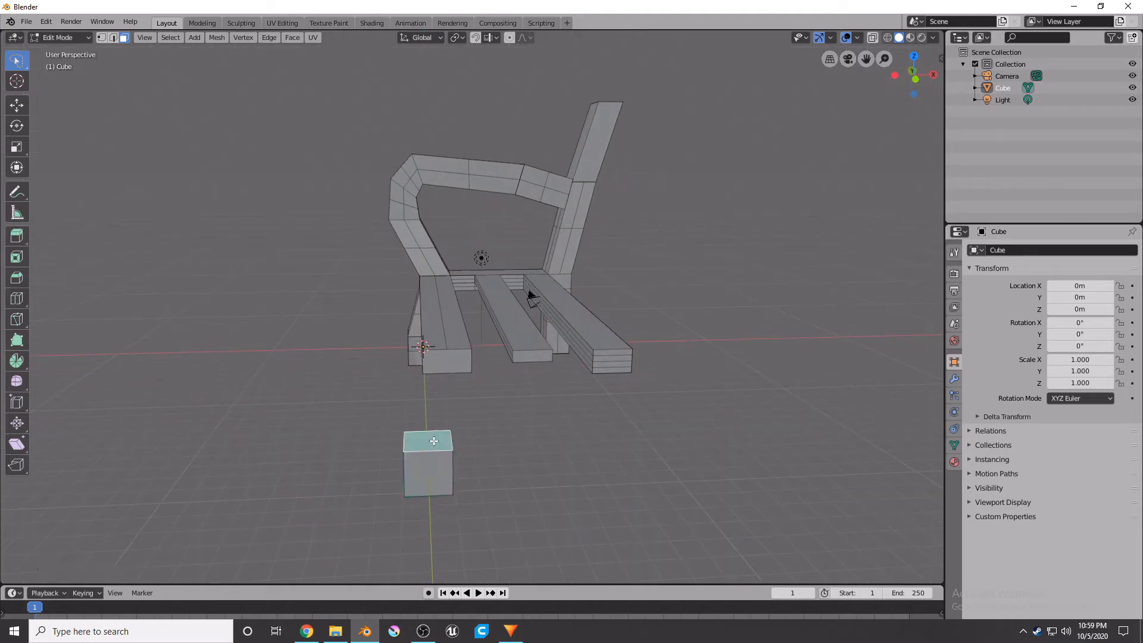
key(KP_1)
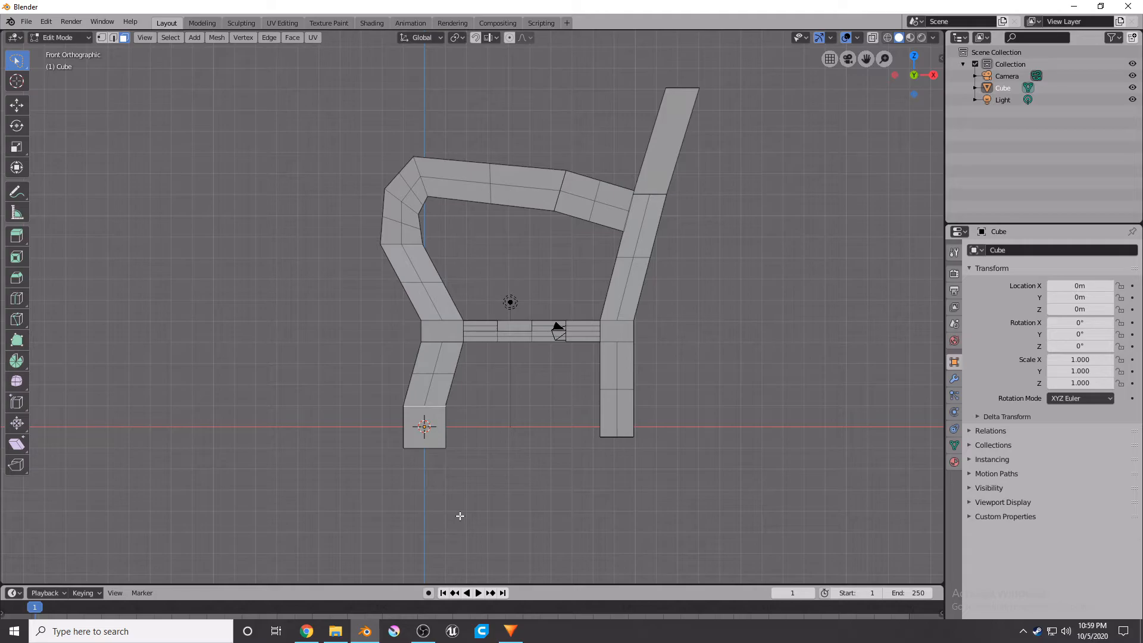
key(e)
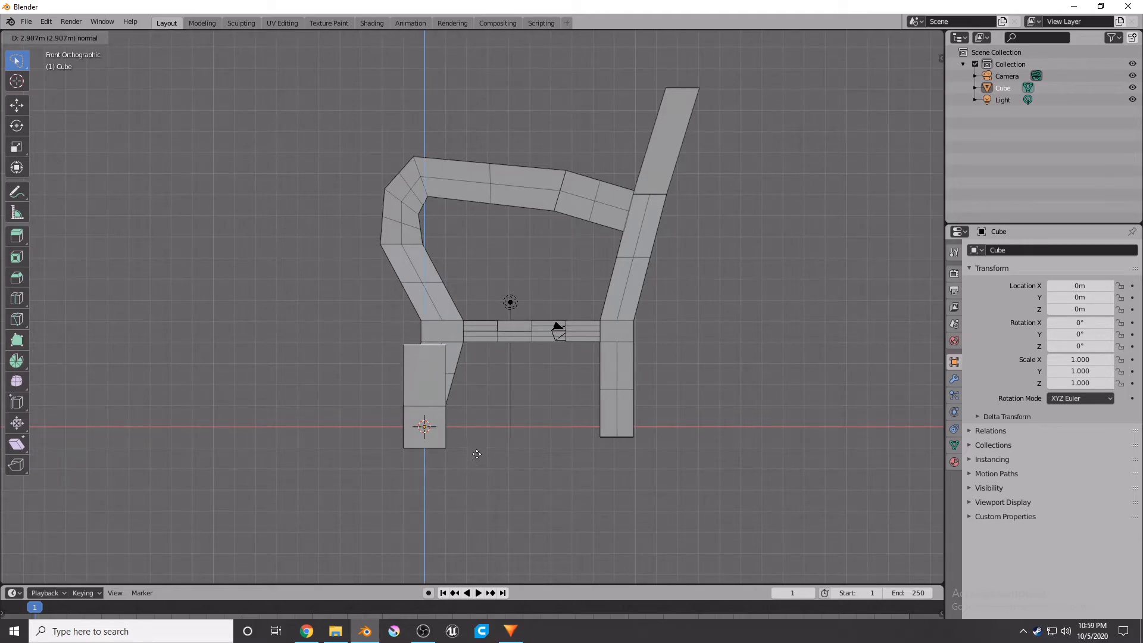
click(480, 451)
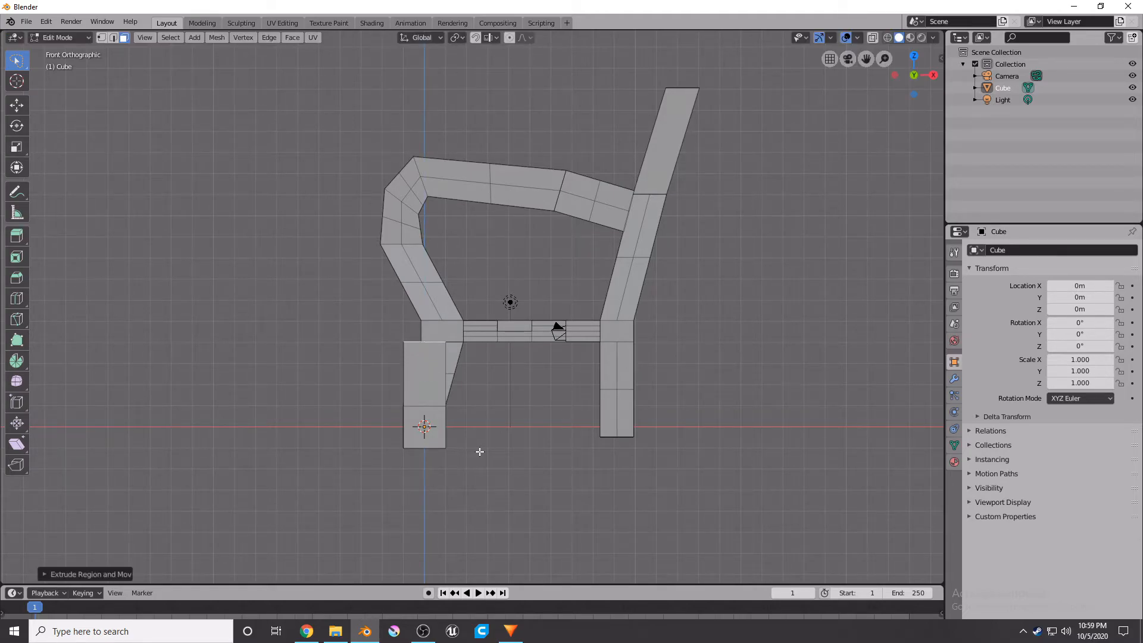
Move the leg's top face about 0.85 m along X to slant it toward the seat, with small follow-up nudges.
key(g)
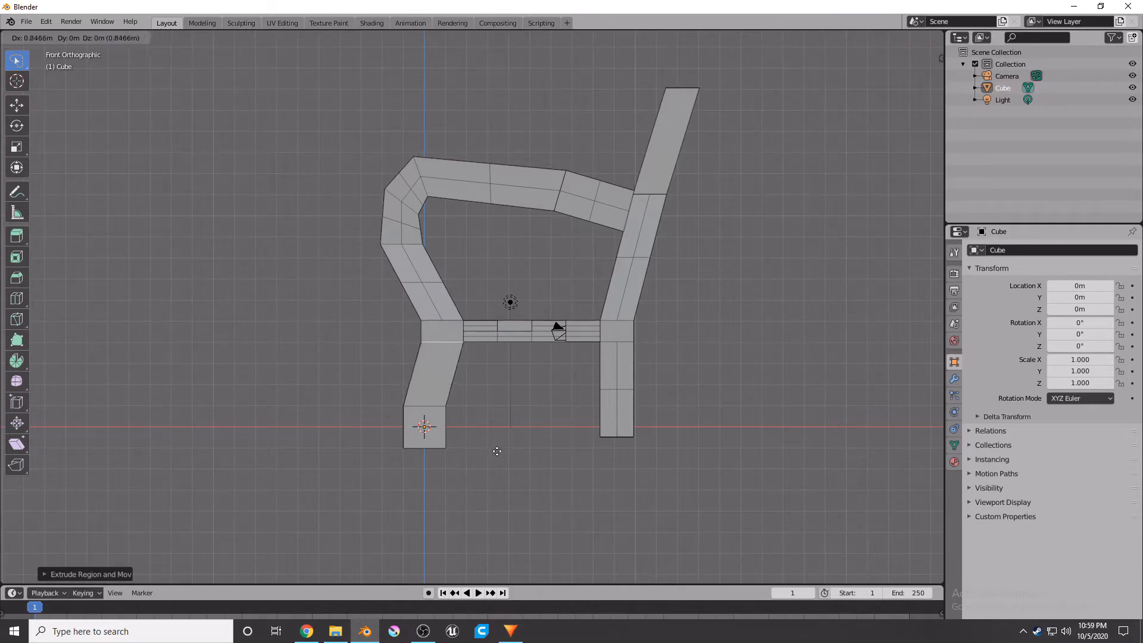
click(497, 451)
key(g)
key(z)
key(z)
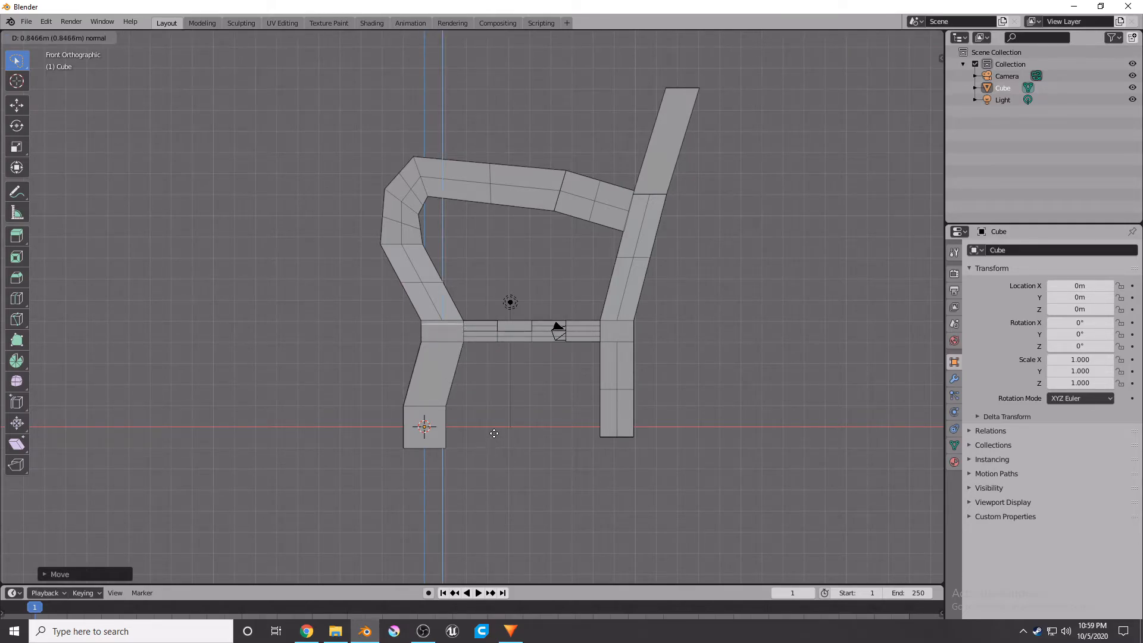
click(494, 429)
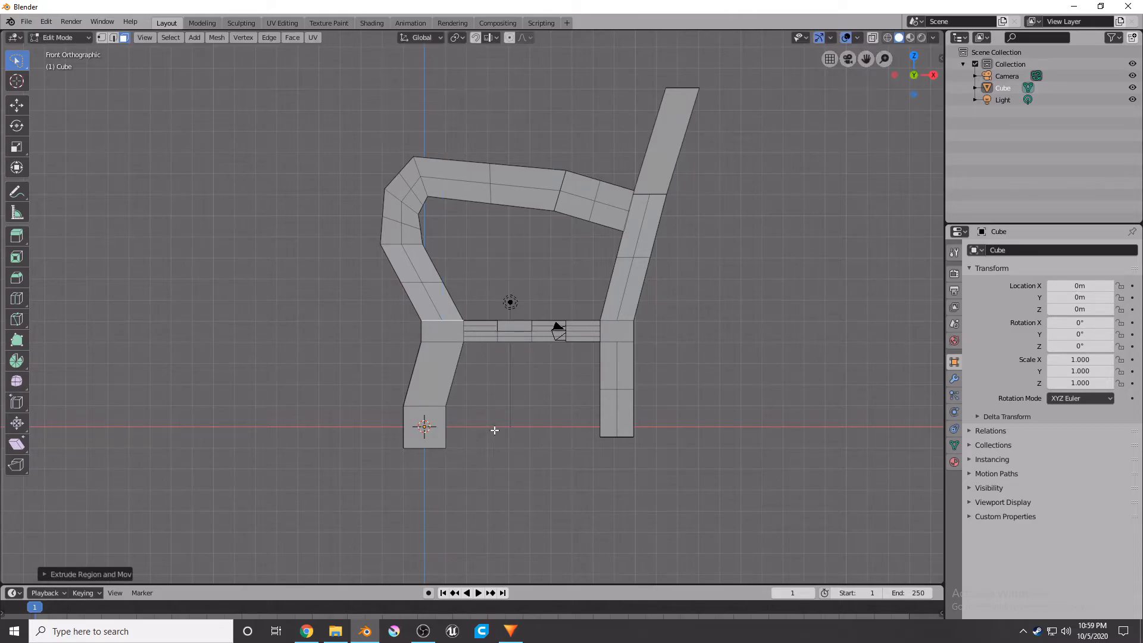
key(g)
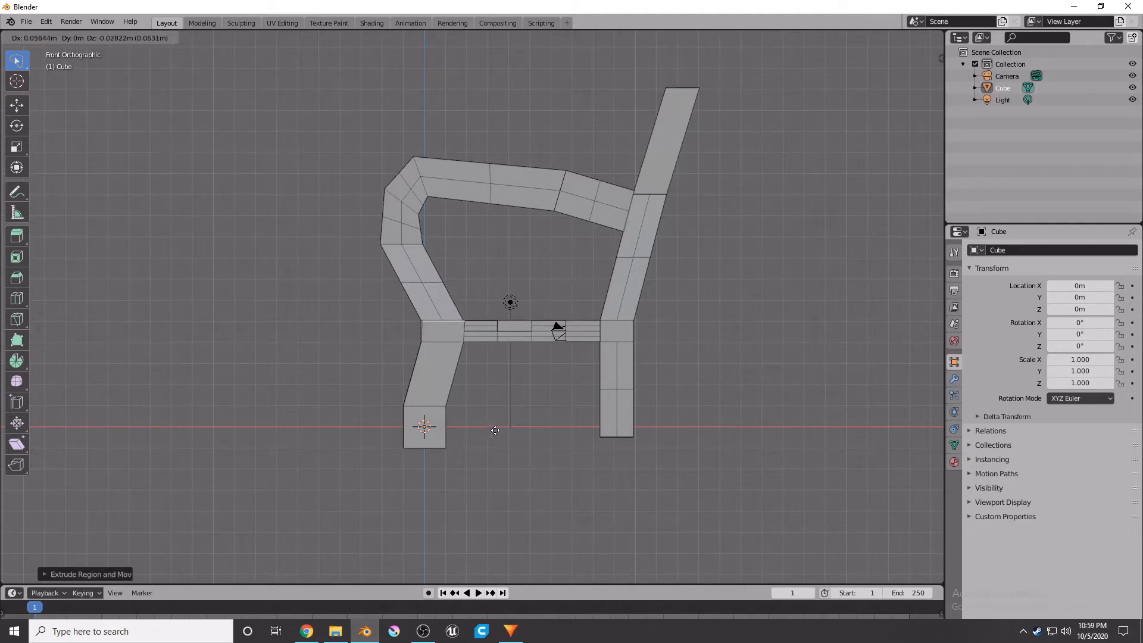
click(493, 430)
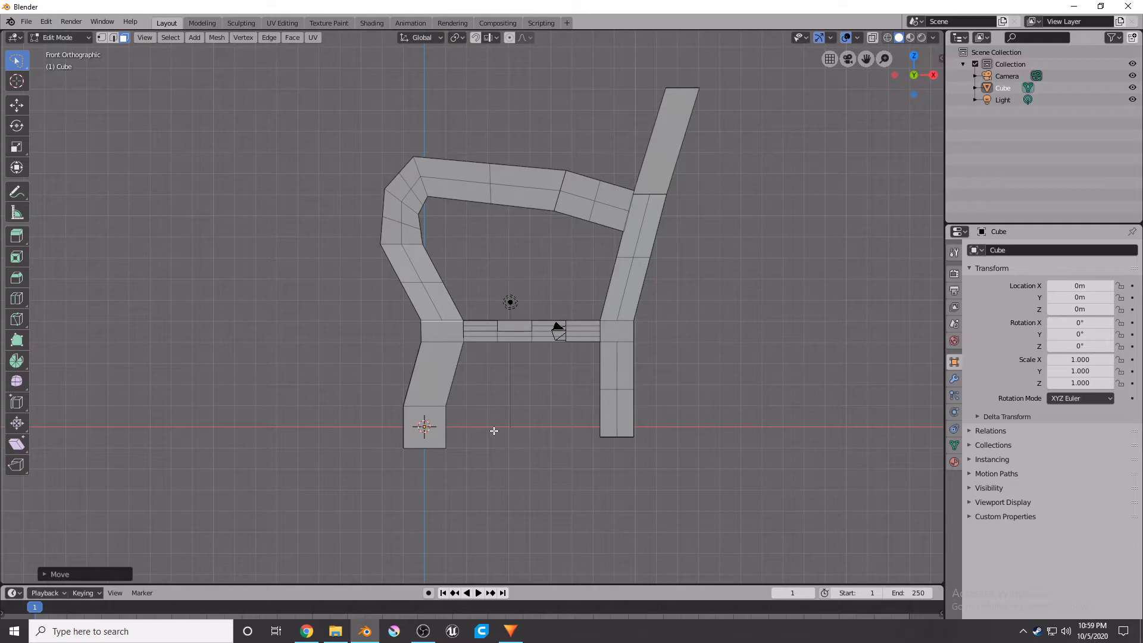
key(g)
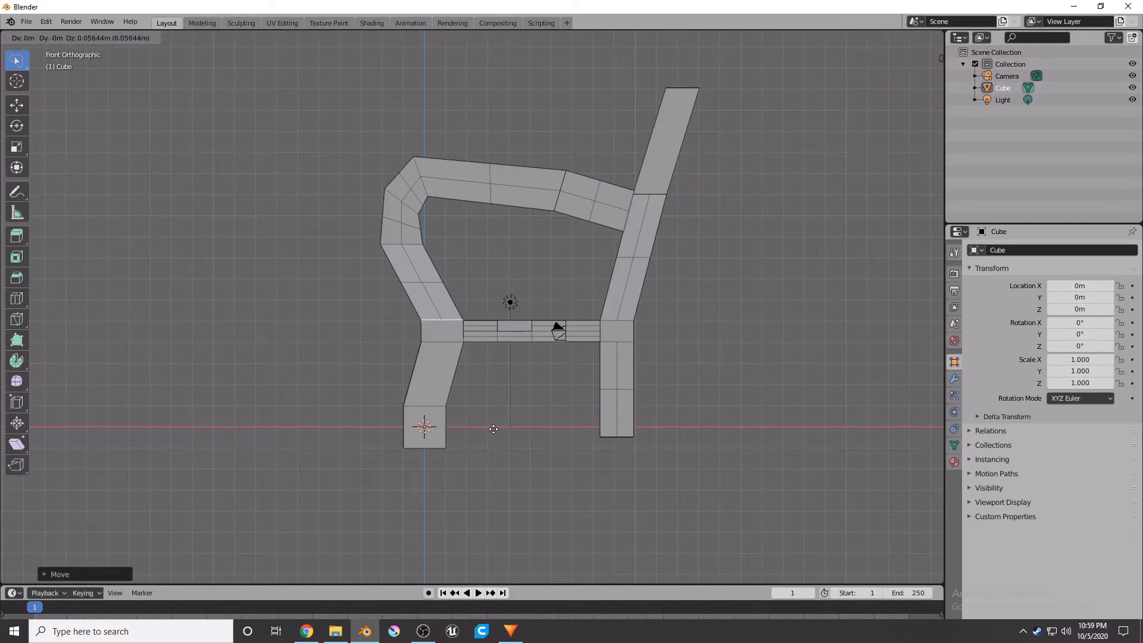
click(494, 429)
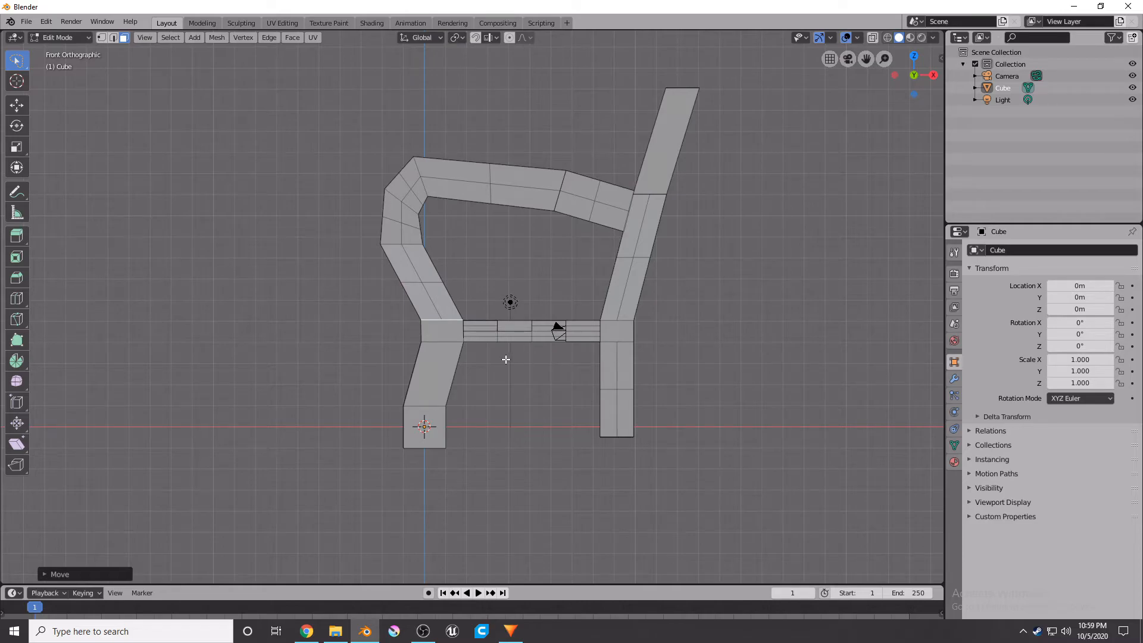
Extrude a short segment from the top face and shift it about 1 m along negative X.
key(e)
click(463, 322)
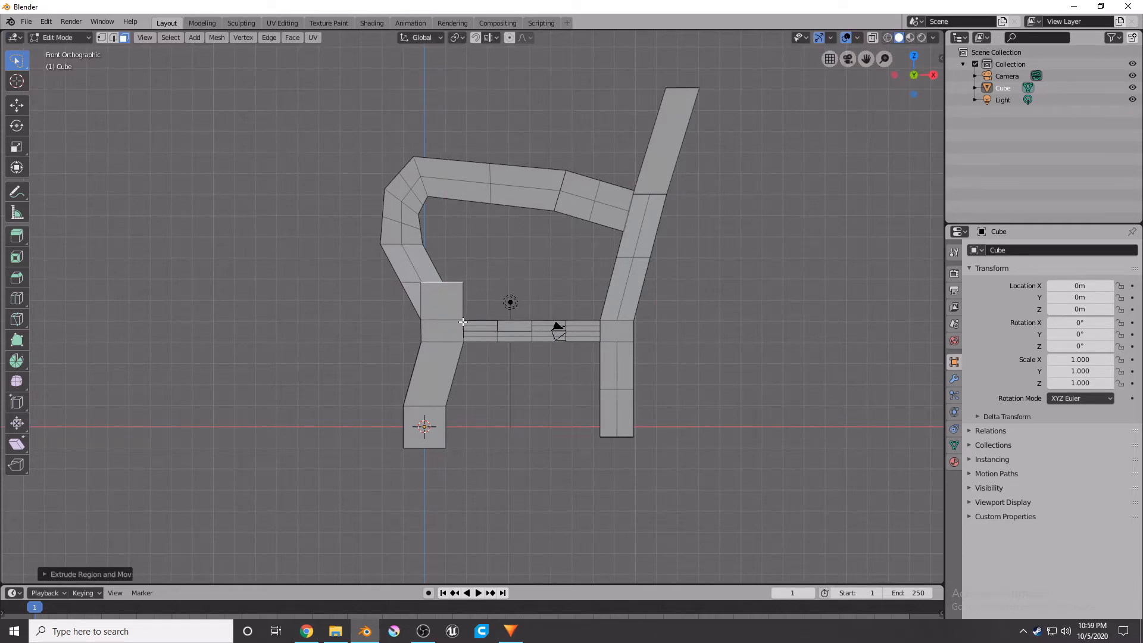
key(g)
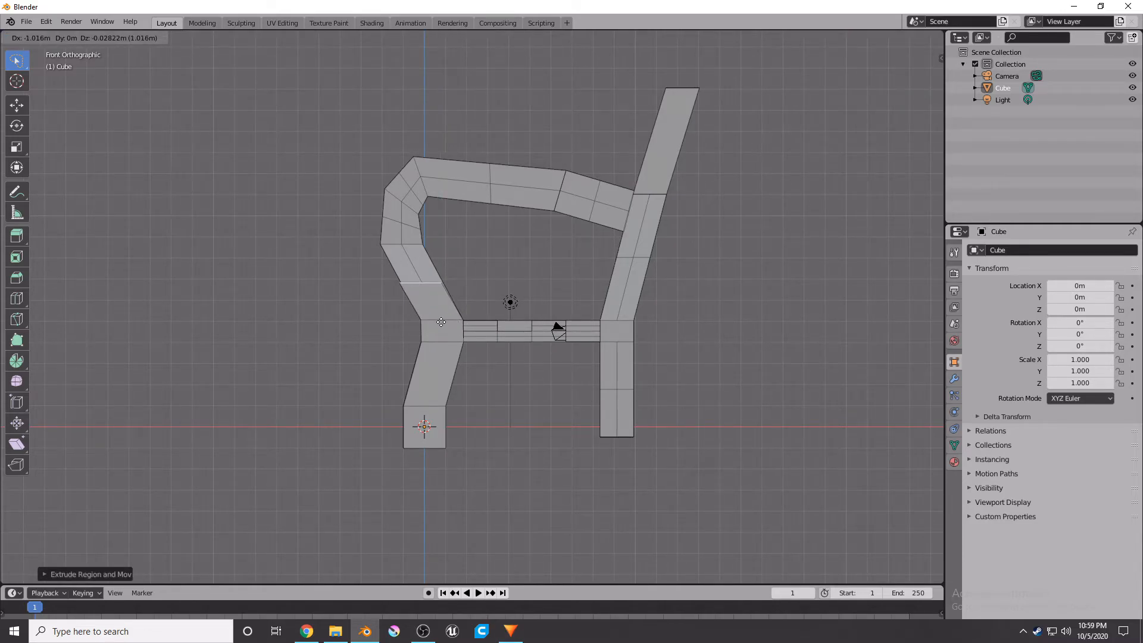
click(443, 322)
Extrude another segment, shift it about 0.82 m along negative X, and rotate it about 6°.
key(e)
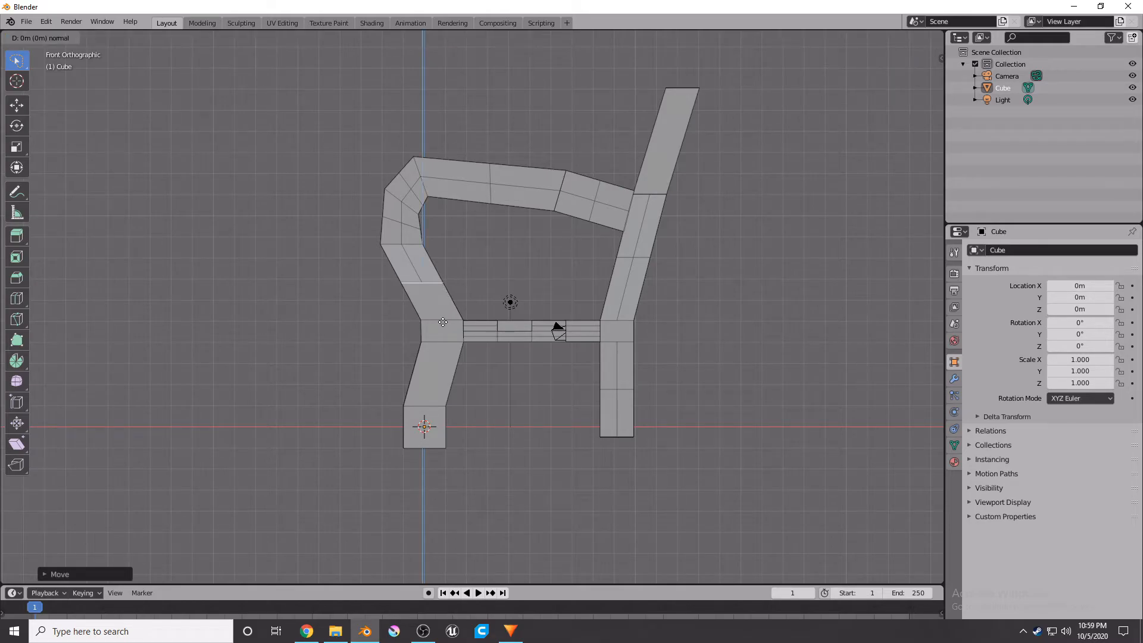
click(421, 284)
key(g)
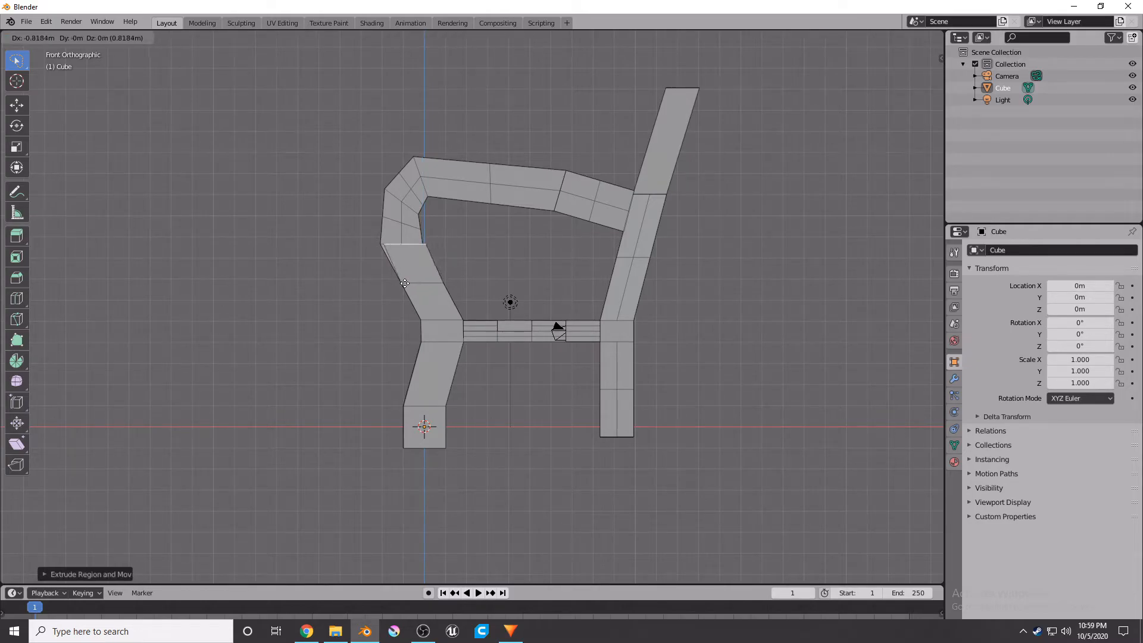
click(401, 284)
key(r)
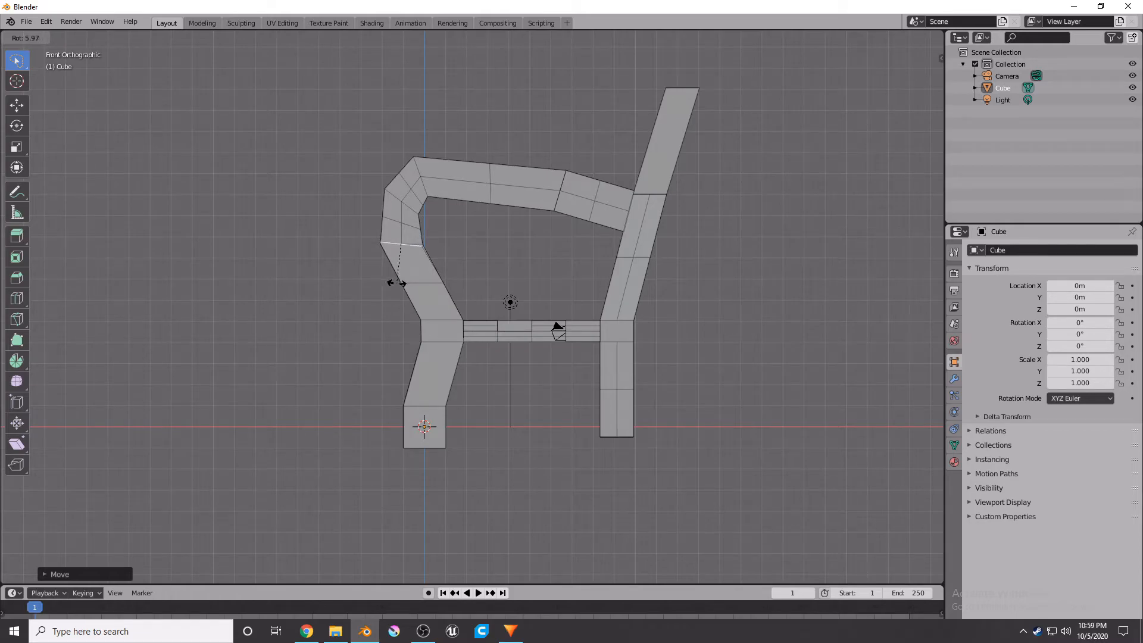
click(400, 284)
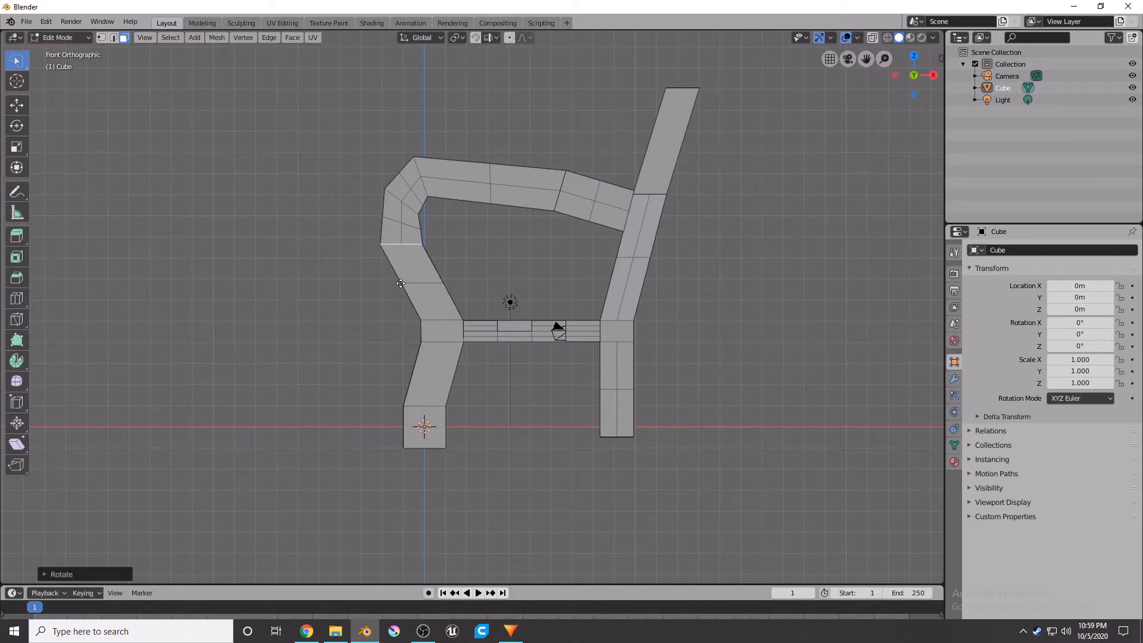
Extrude the face about 1.13 m, raise it about 0.48 m, and rotate it about 17°.
key(e)
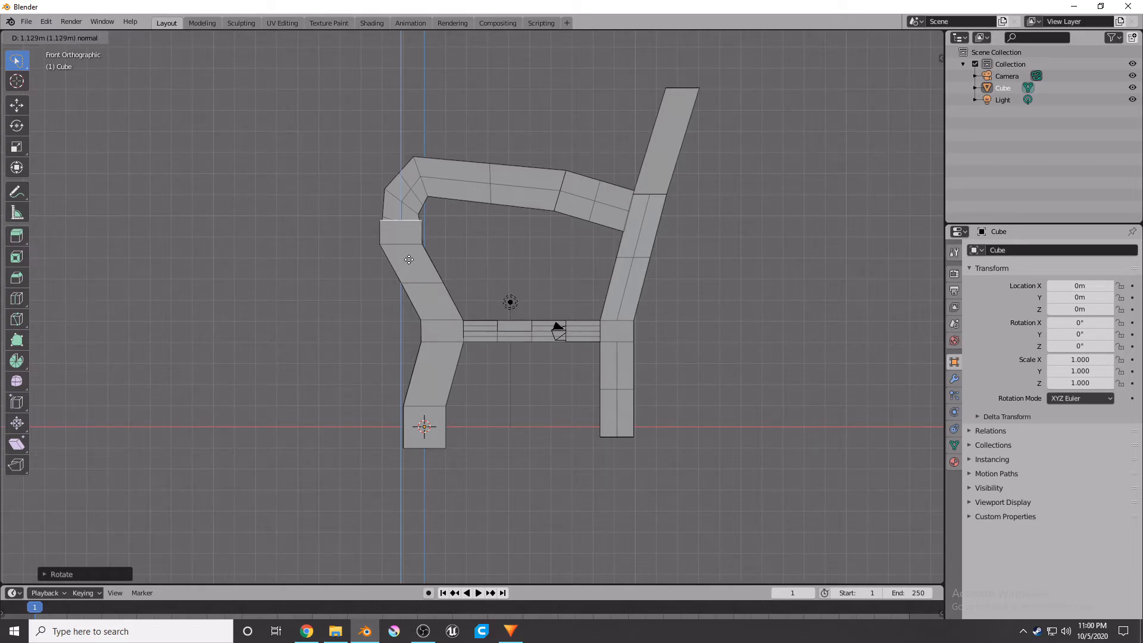
click(410, 258)
key(r)
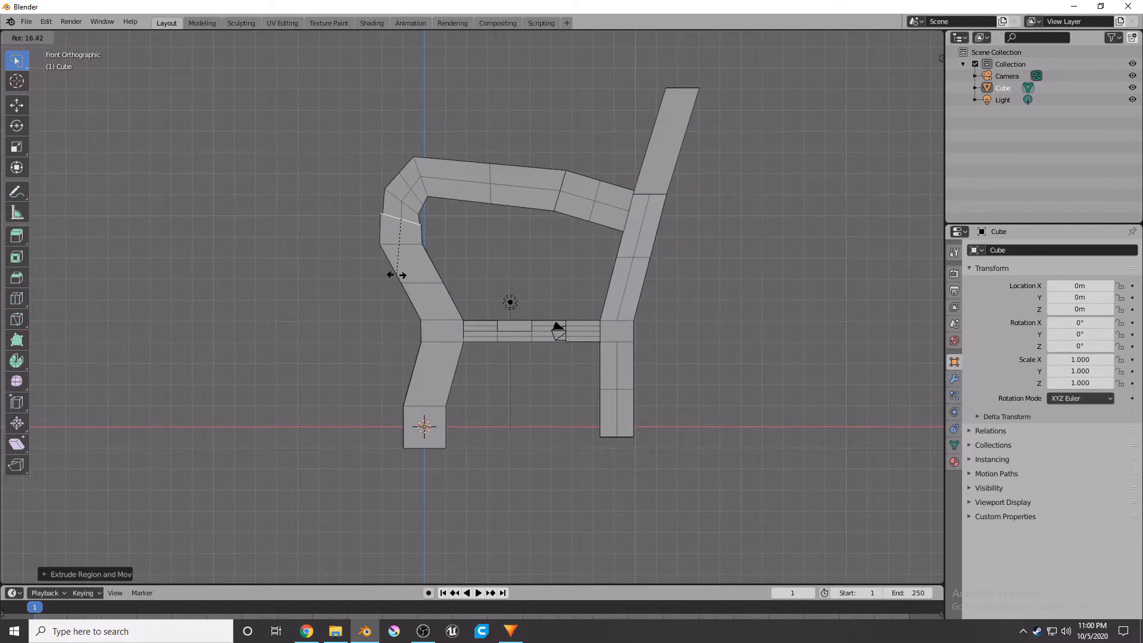
key(Escape)
key(g)
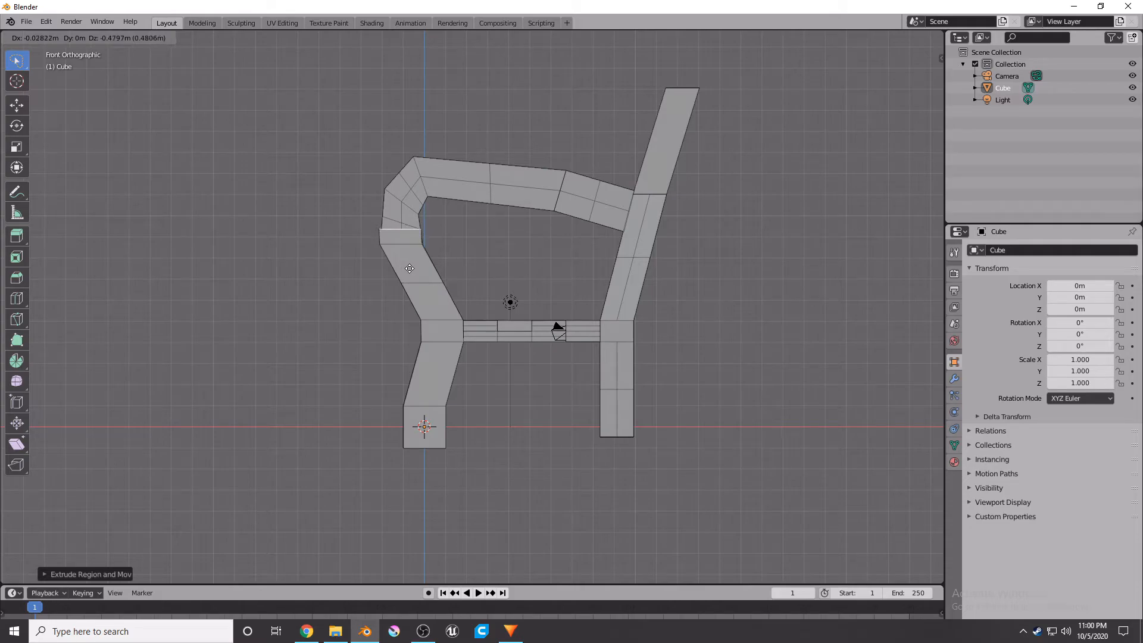
click(411, 262)
key(r)
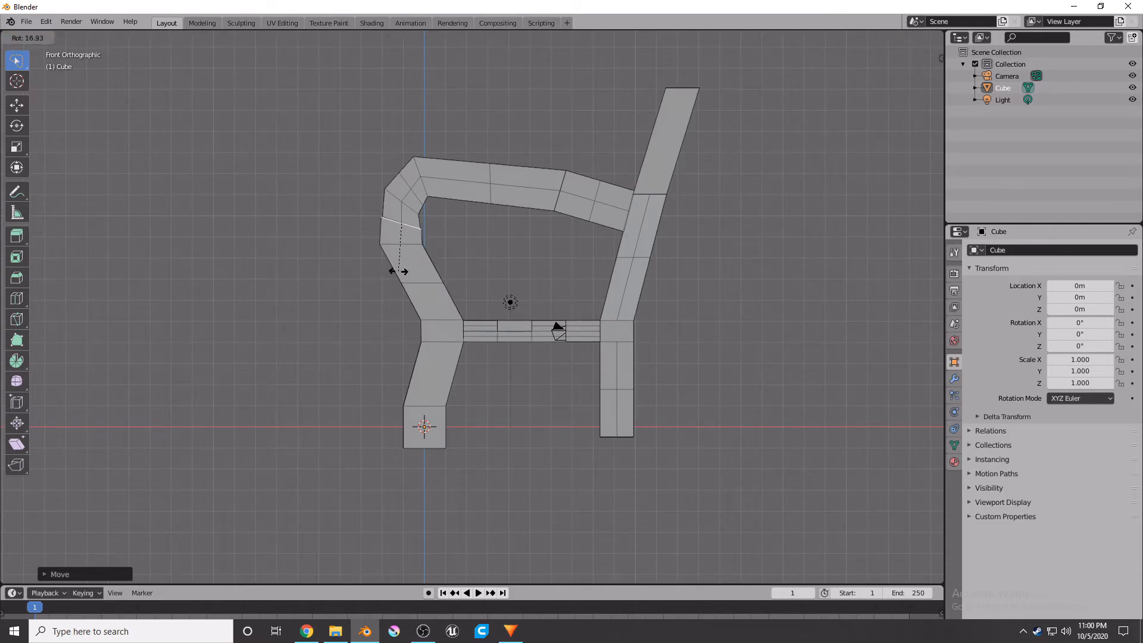
click(397, 272)
Move the top face about 0.96 m along its normal to lengthen the armrest support.
key(g)
key(z)
key(z)
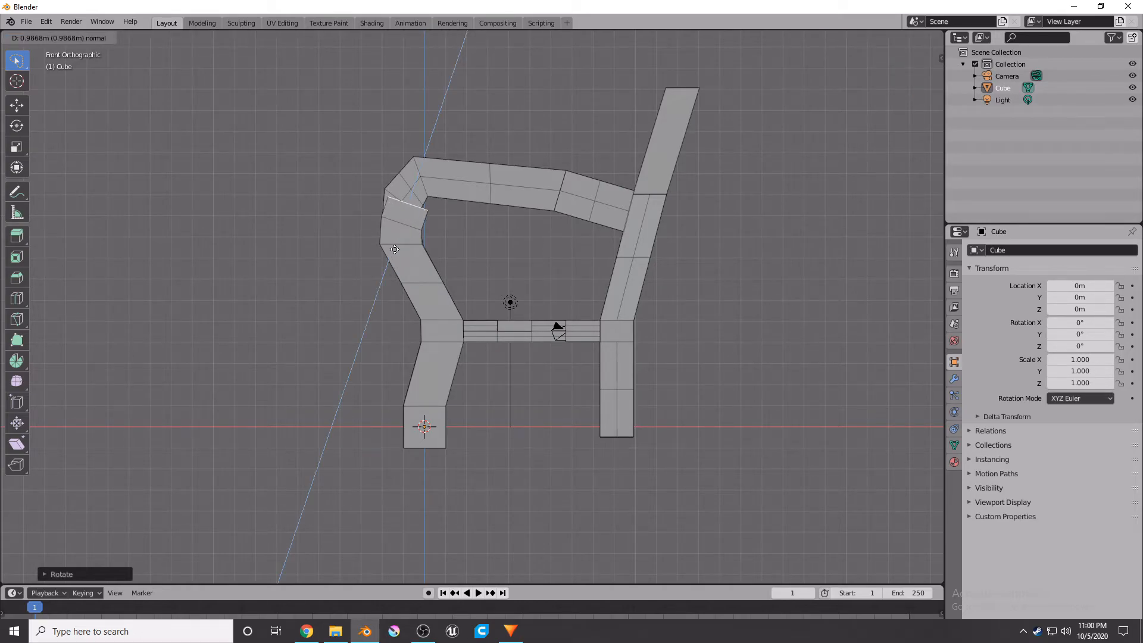
key(g)
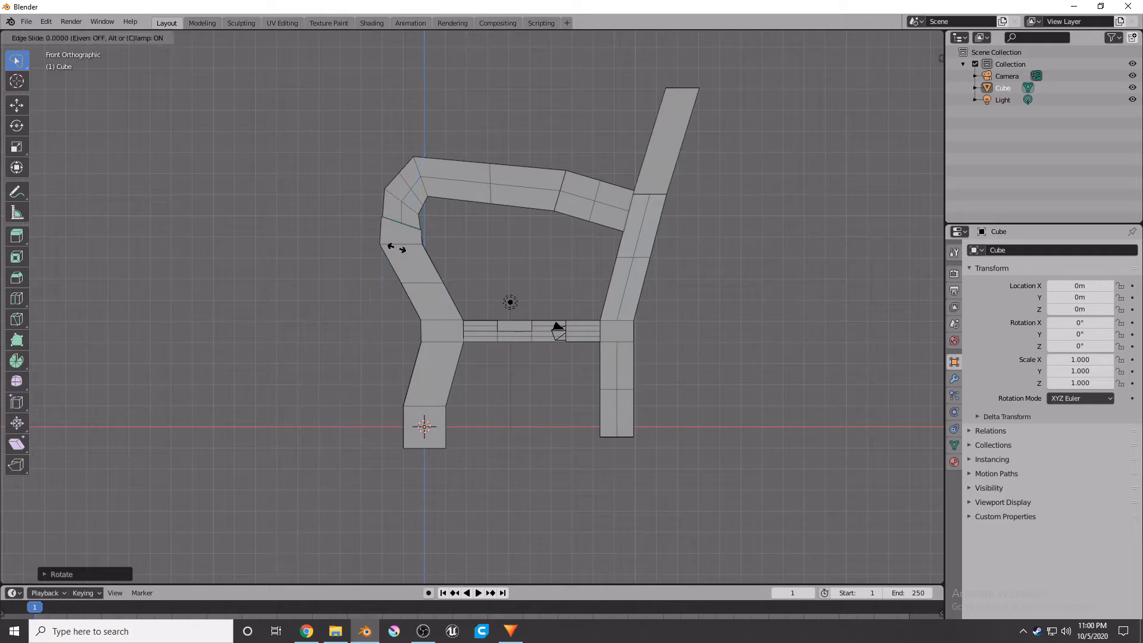
key(g)
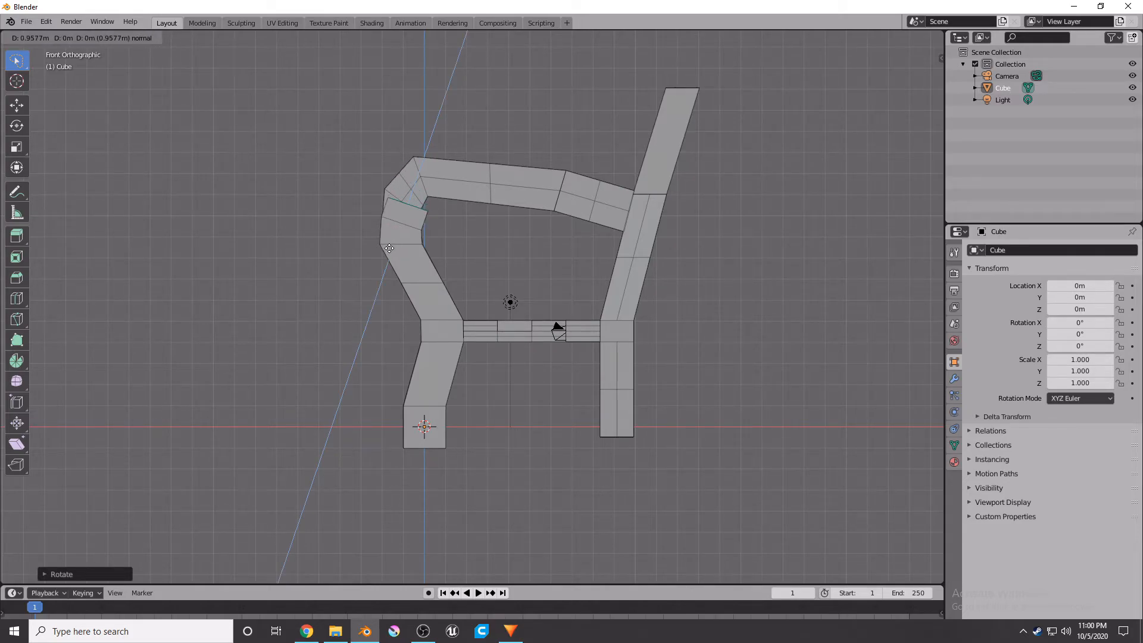
click(389, 249)
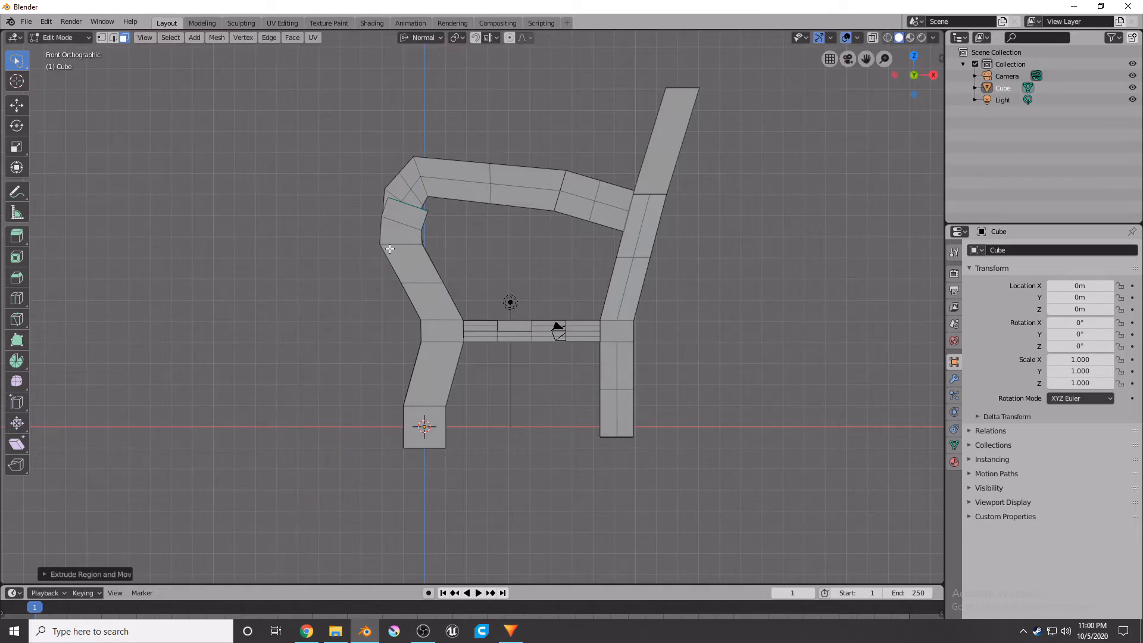
Shift the top face about 0.28 m left and 0.2 m up and rotate it about 10°.
key(g)
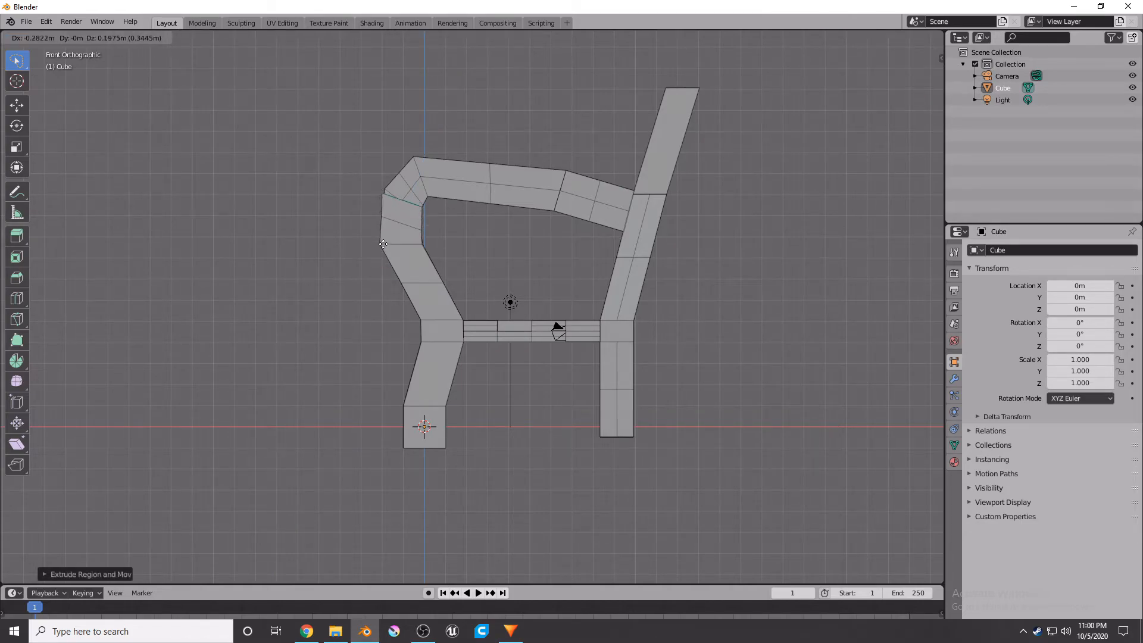
click(384, 244)
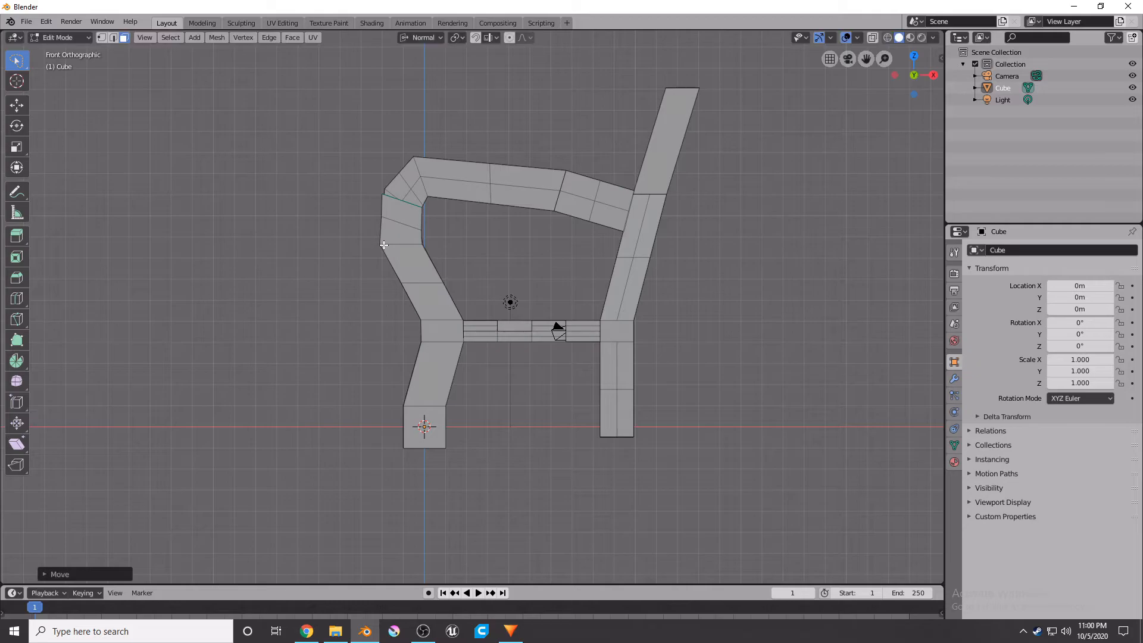
key(r)
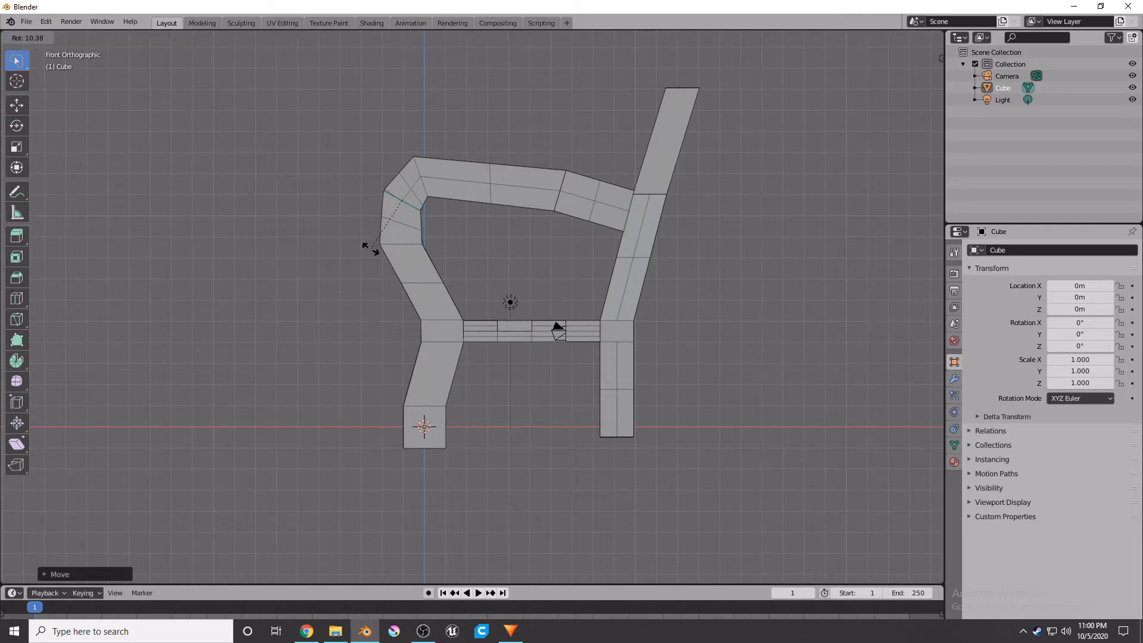
click(368, 252)
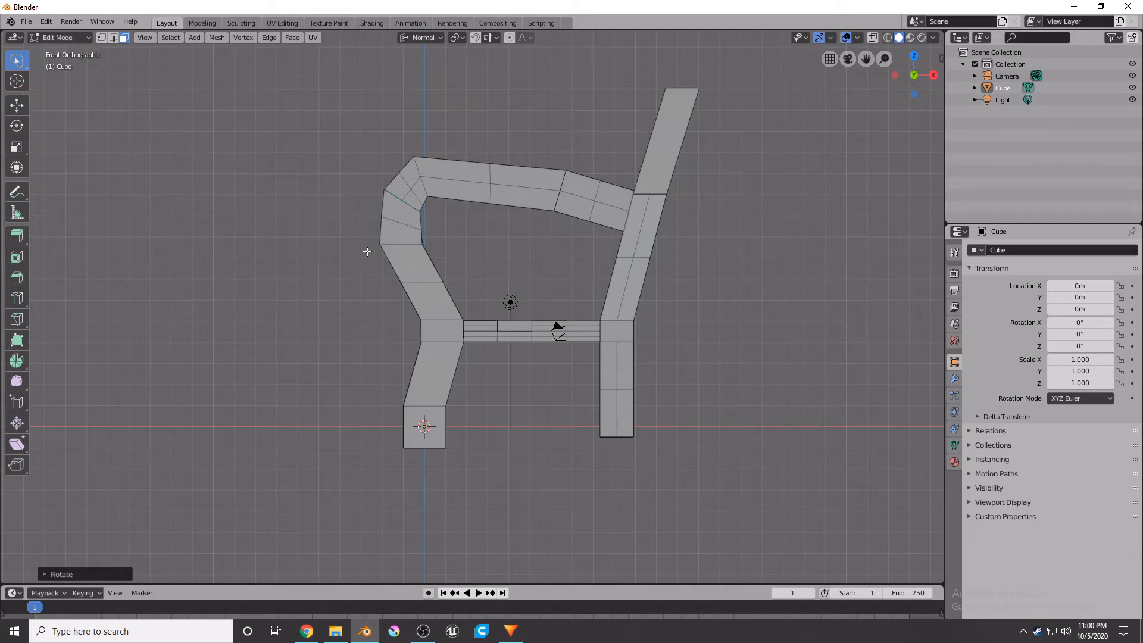
Extrude the face about 3.1 m along its normal and pull it back about 1.1 m along X.
key(e)
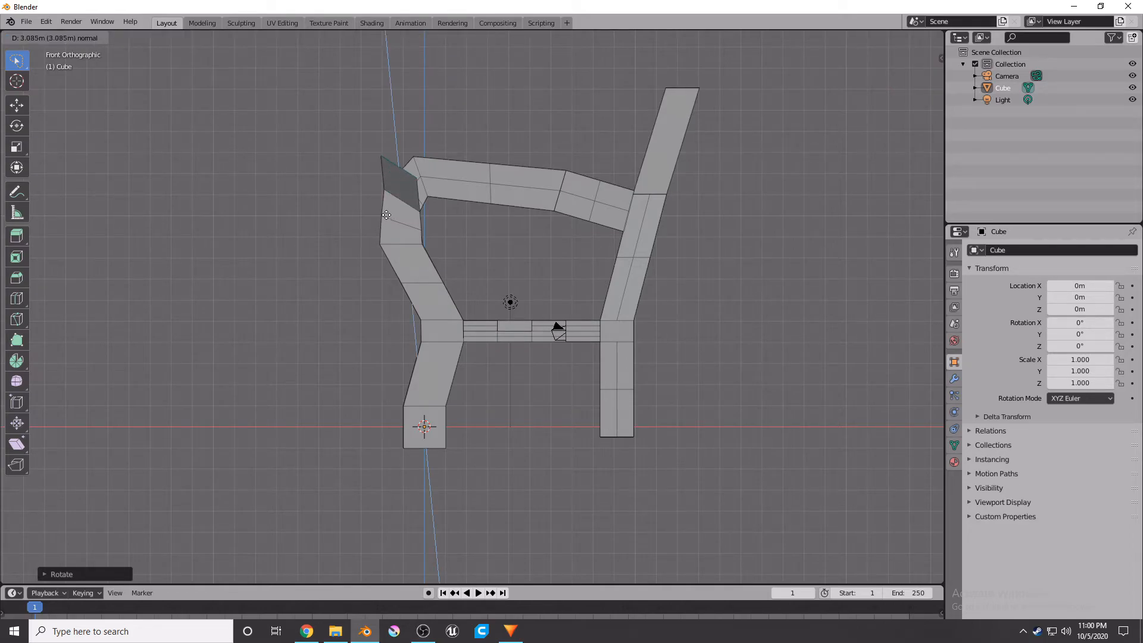
click(387, 215)
key(g)
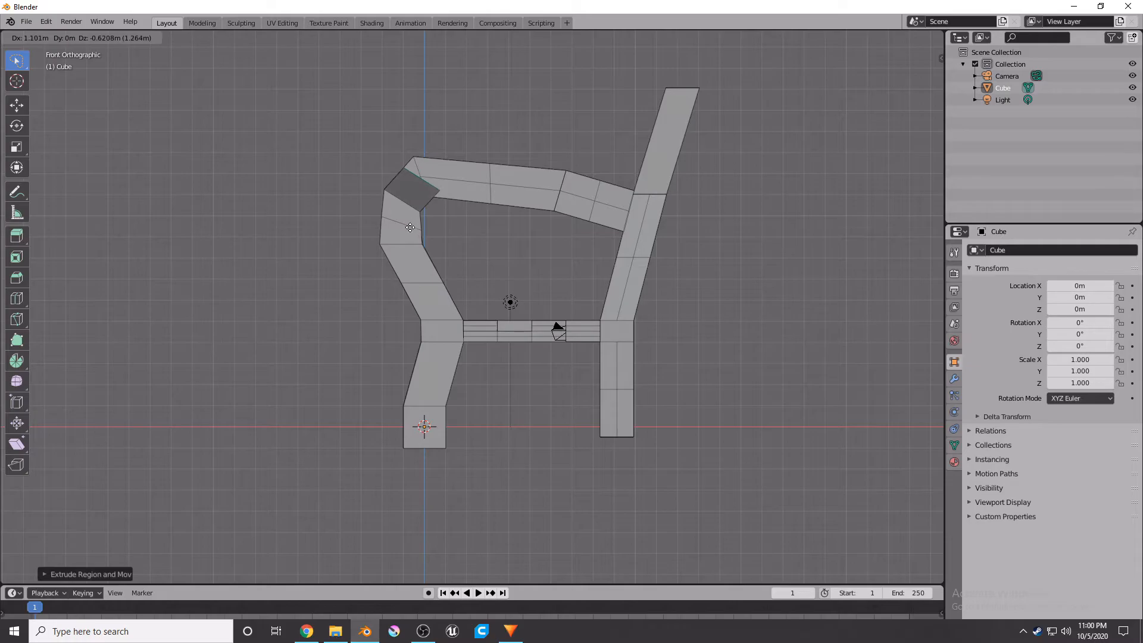
click(410, 225)
key(r)
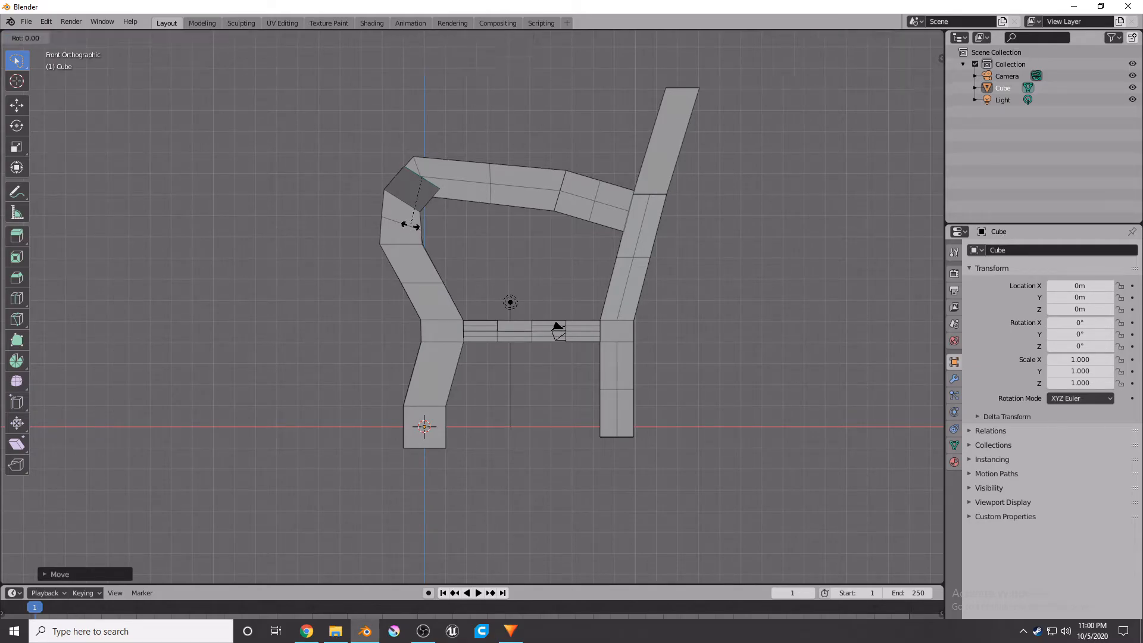
click(365, 227)
Nudge the corner face about 0.17 m left and 0.14 m up to shape the upper corner.
key(g)
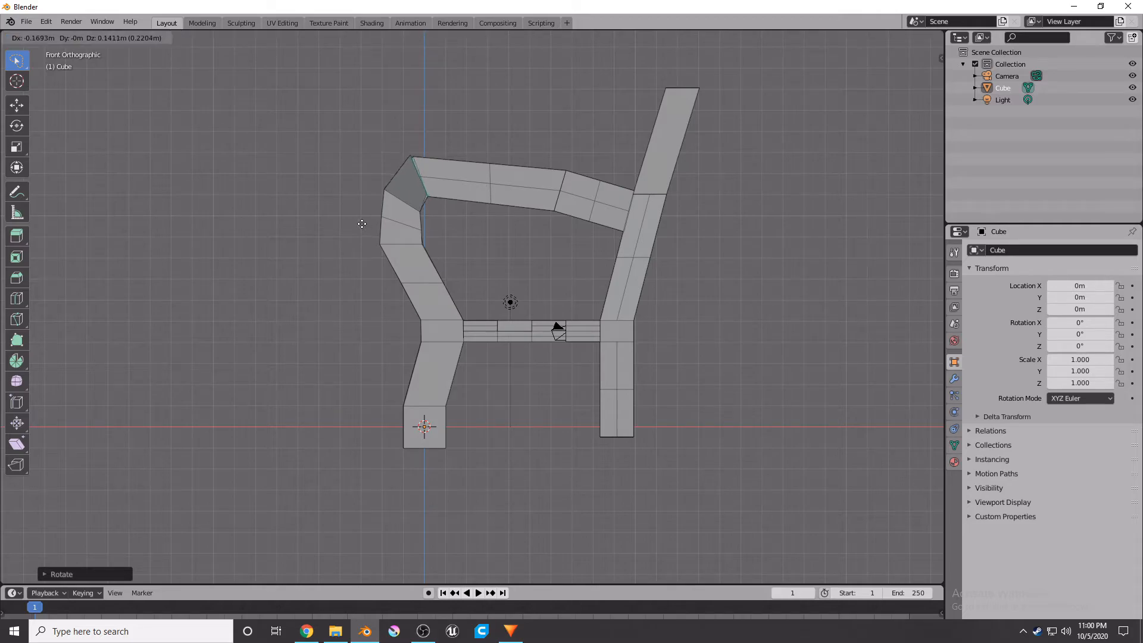
click(364, 225)
key(r)
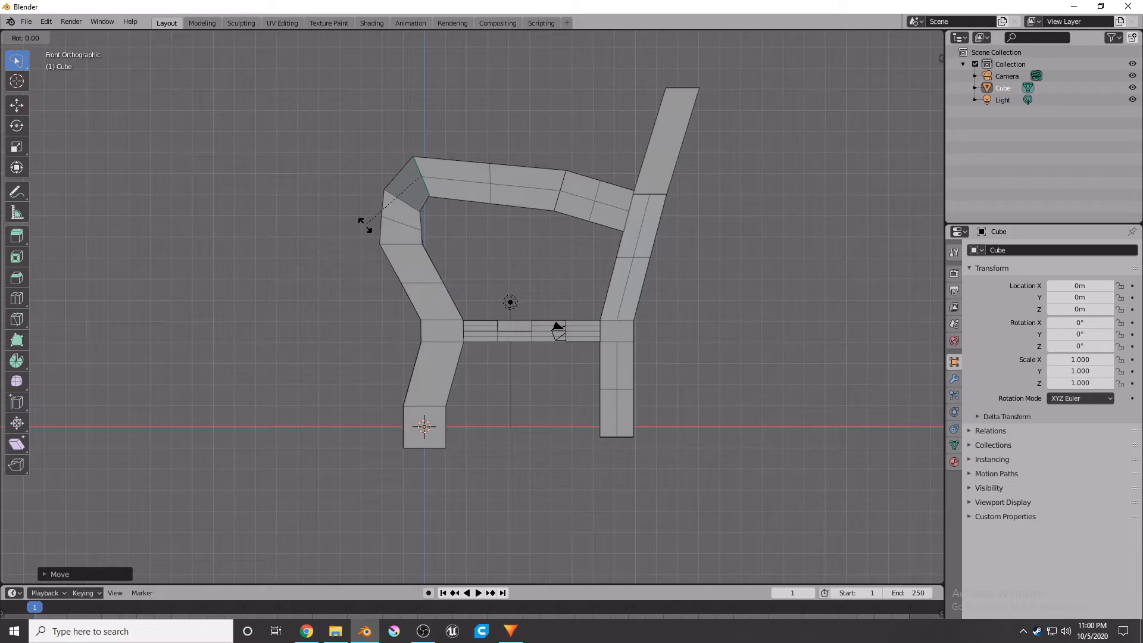
click(364, 225)
key(g)
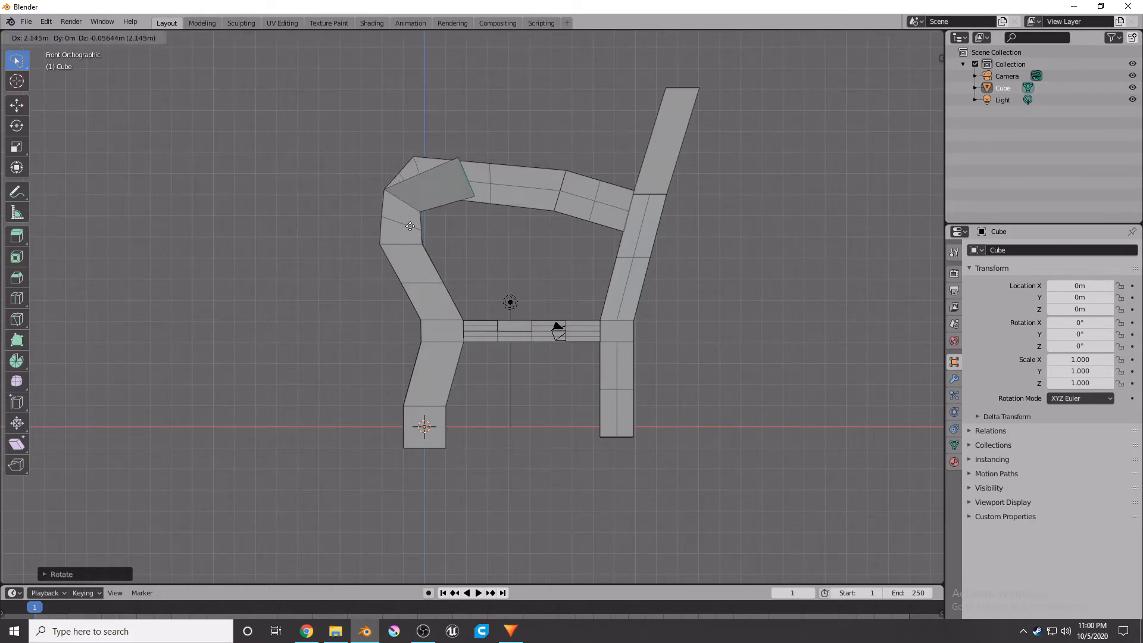
click(365, 226)
Extrude the corner face about 0.79 m along X toward the top beam and nudge a further extrusion slightly upward.
key(e)
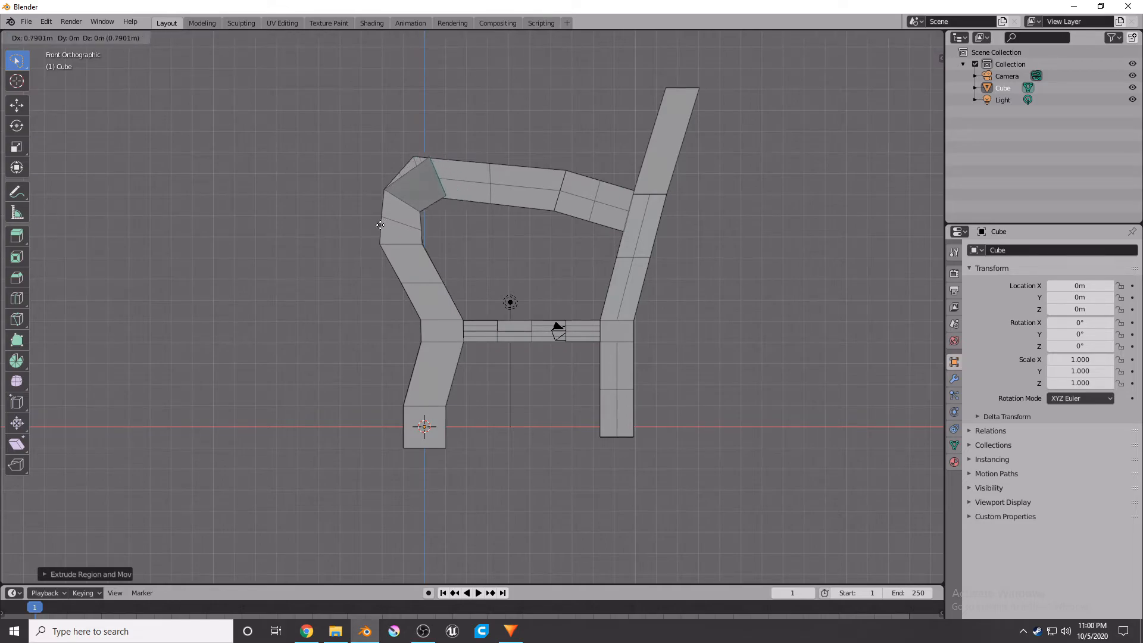
click(366, 223)
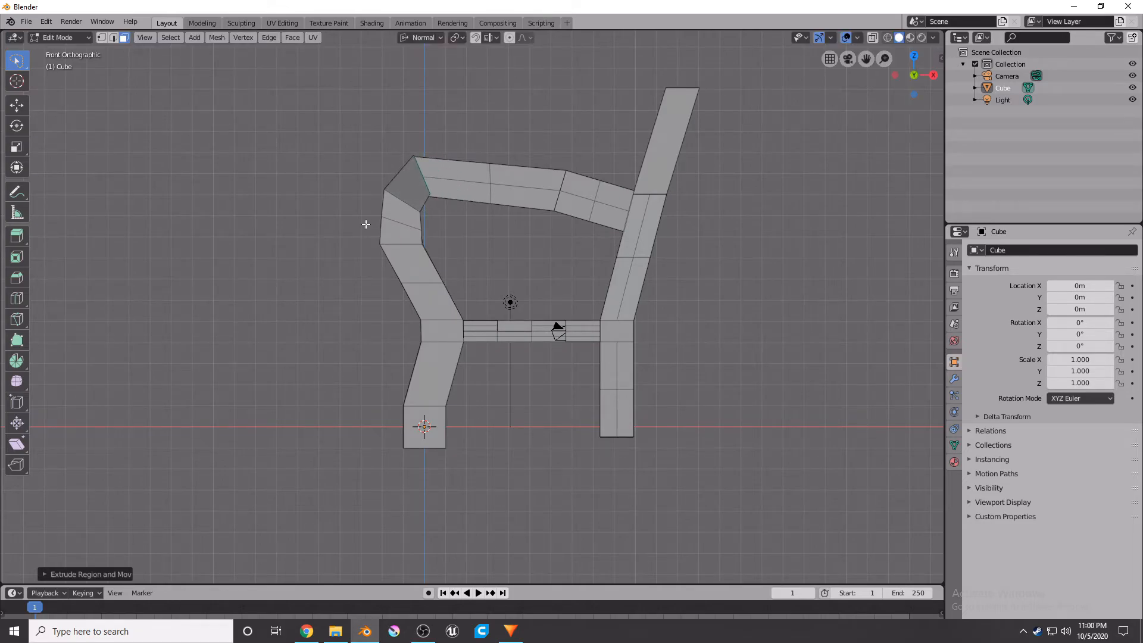
key(e)
click(391, 207)
key(g)
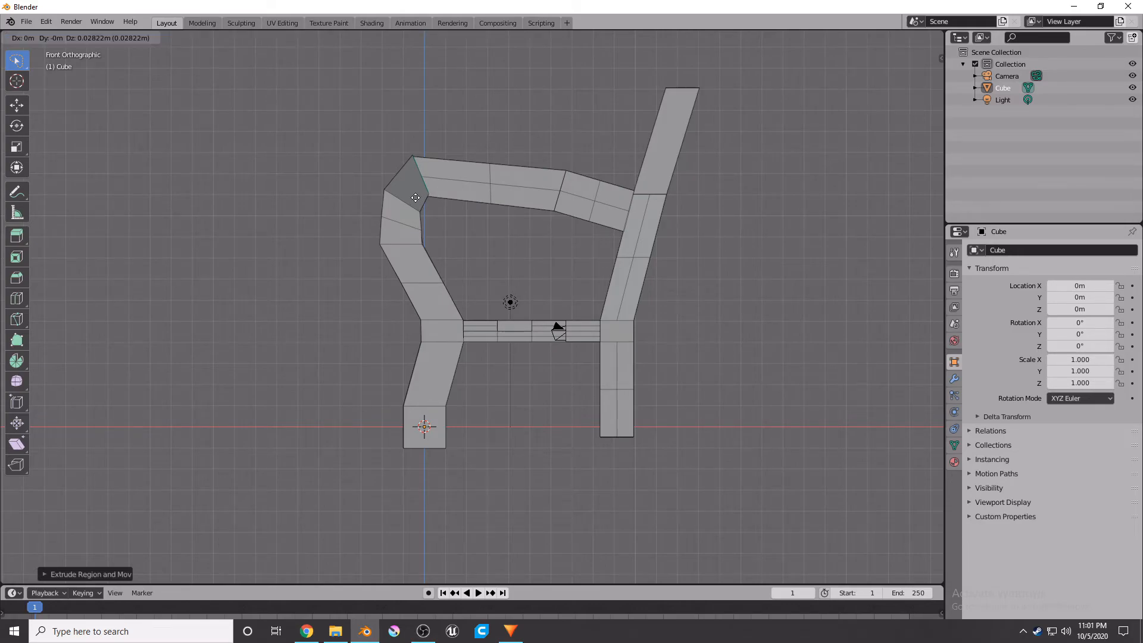
click(415, 200)
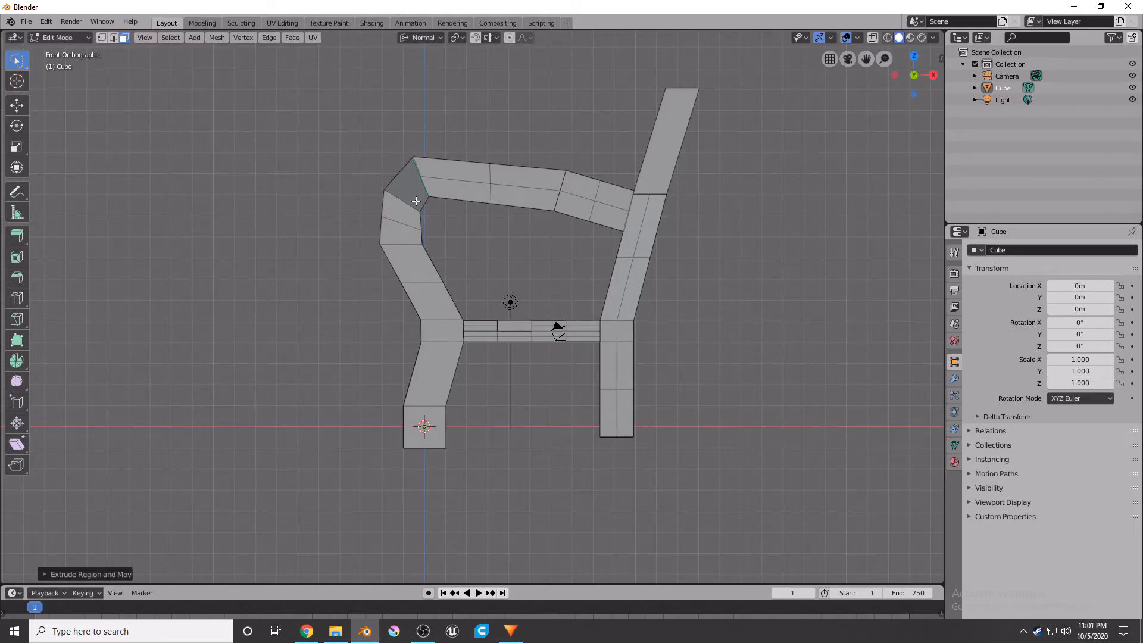
Undo the recent corner and armrest extrusions back to the front leg's upper segment.
click(450, 204)
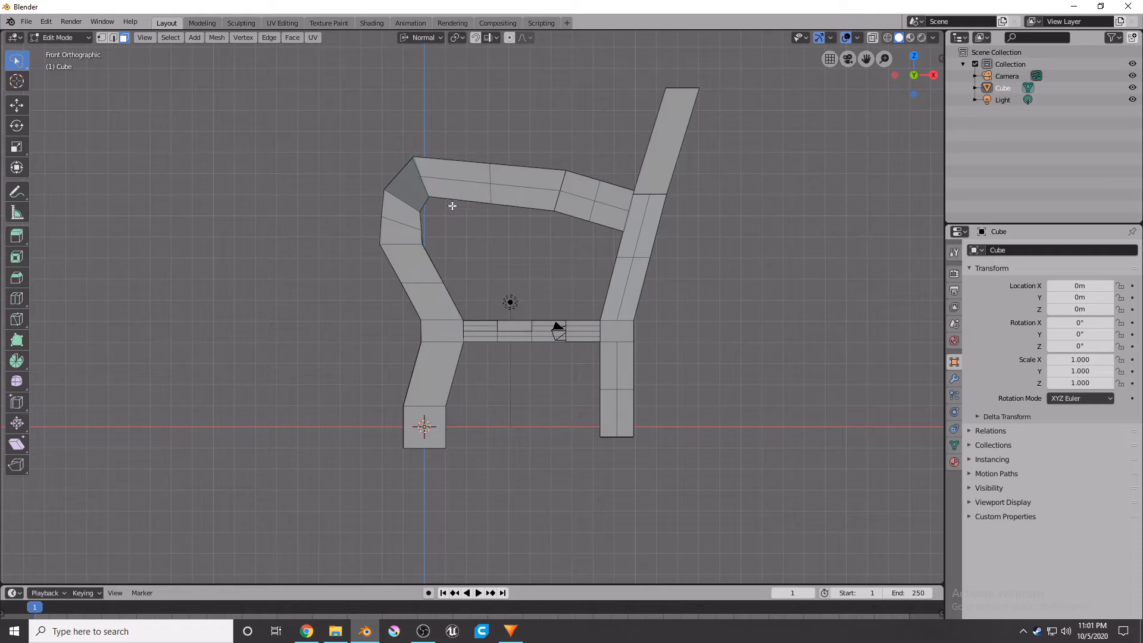
right_click(432, 205)
middle_drag(369, 146, 351, 209)
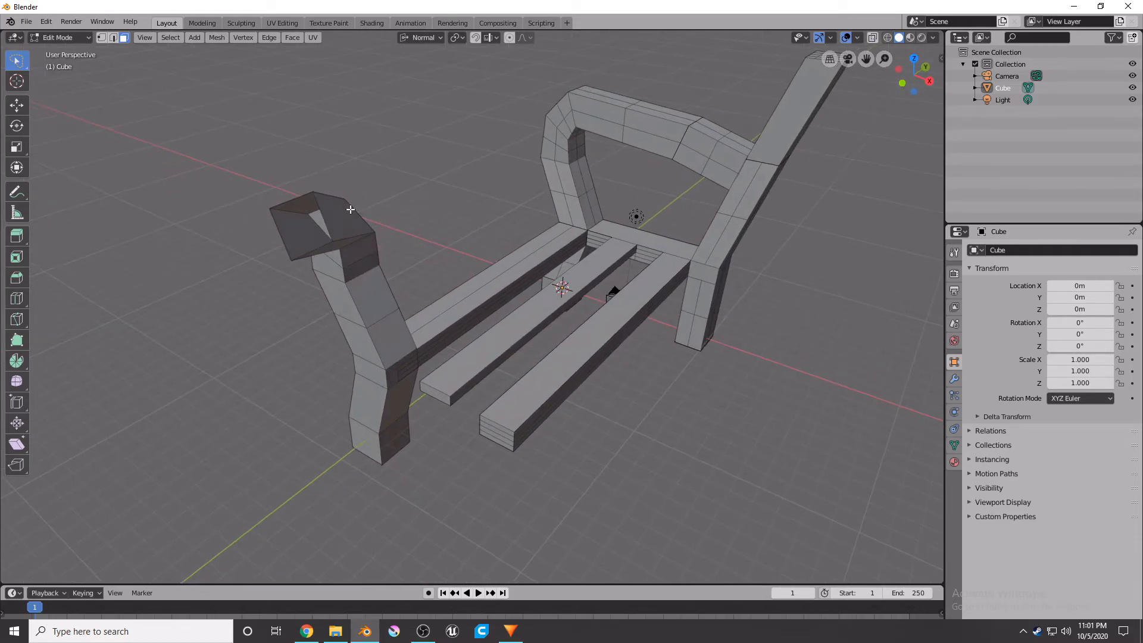
key(ctrl+z)
key(ctrl+z)
key(ctrl+z)
key(ctrl+z)
key(ctrl+z)
key(ctrl+z)
key(ctrl+z)
key(ctrl+z)
key(ctrl+z)
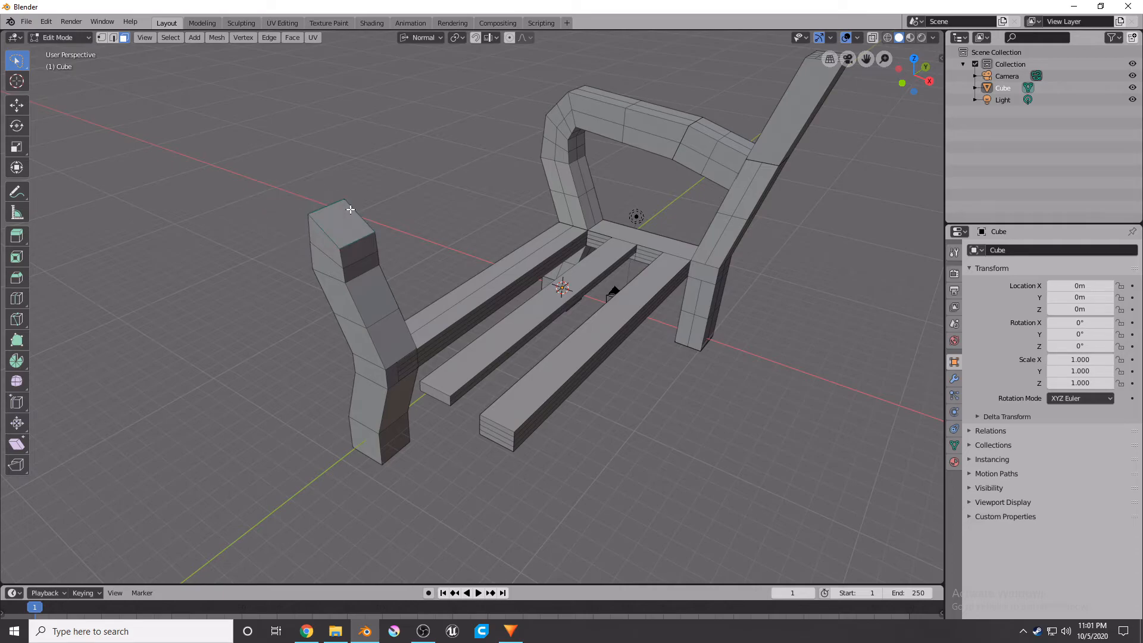
Extrude the front leg's top face about 1.8 m along its normal in front view.
click(346, 231)
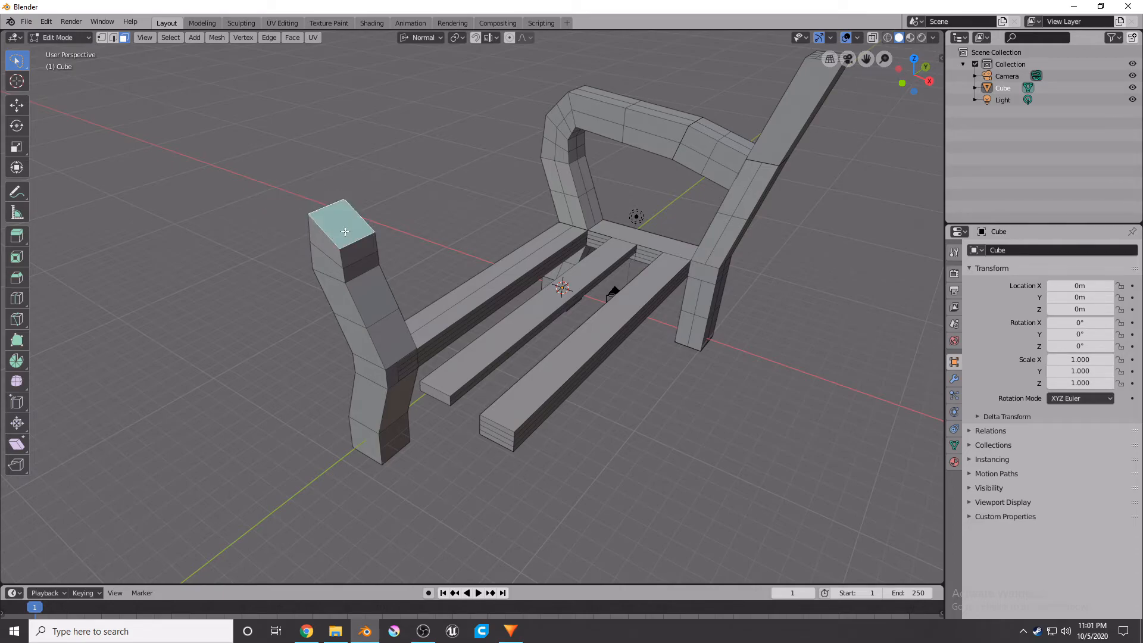
key(KP_1)
key(e)
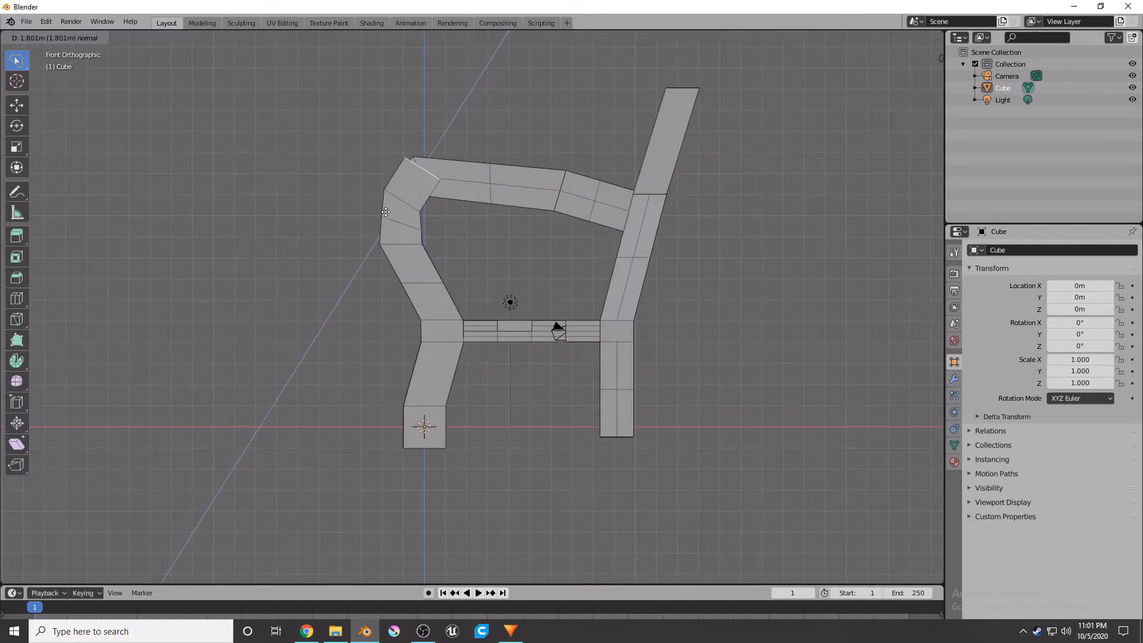
click(387, 221)
Rotate the face about 37° and shift it about 0.14 m right and 0.11 m up.
key(r)
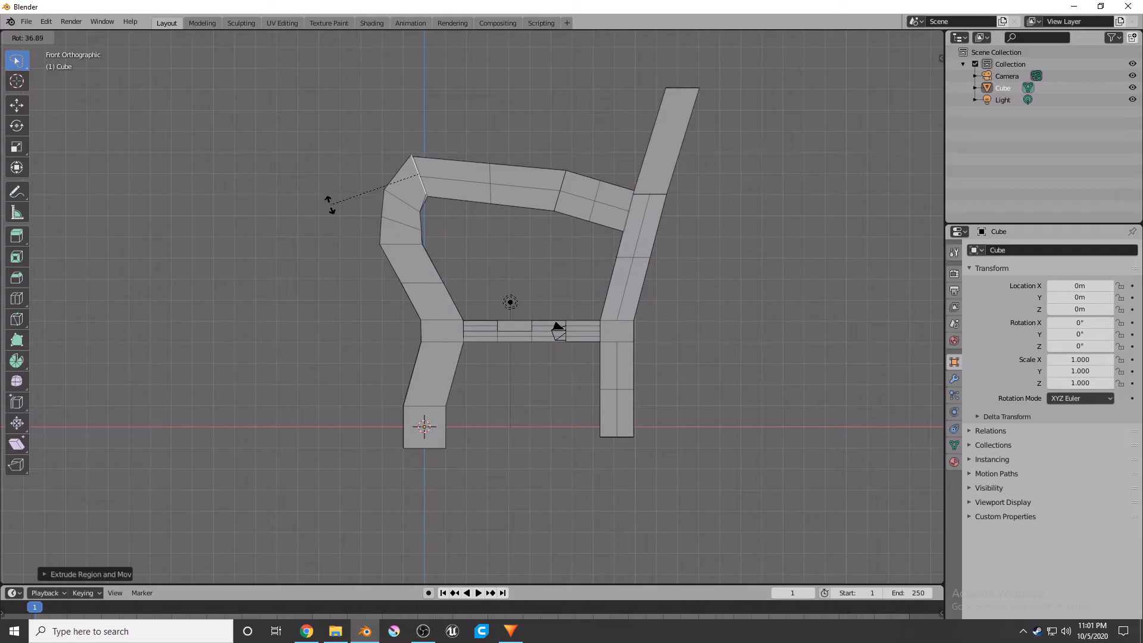
click(330, 204)
key(g)
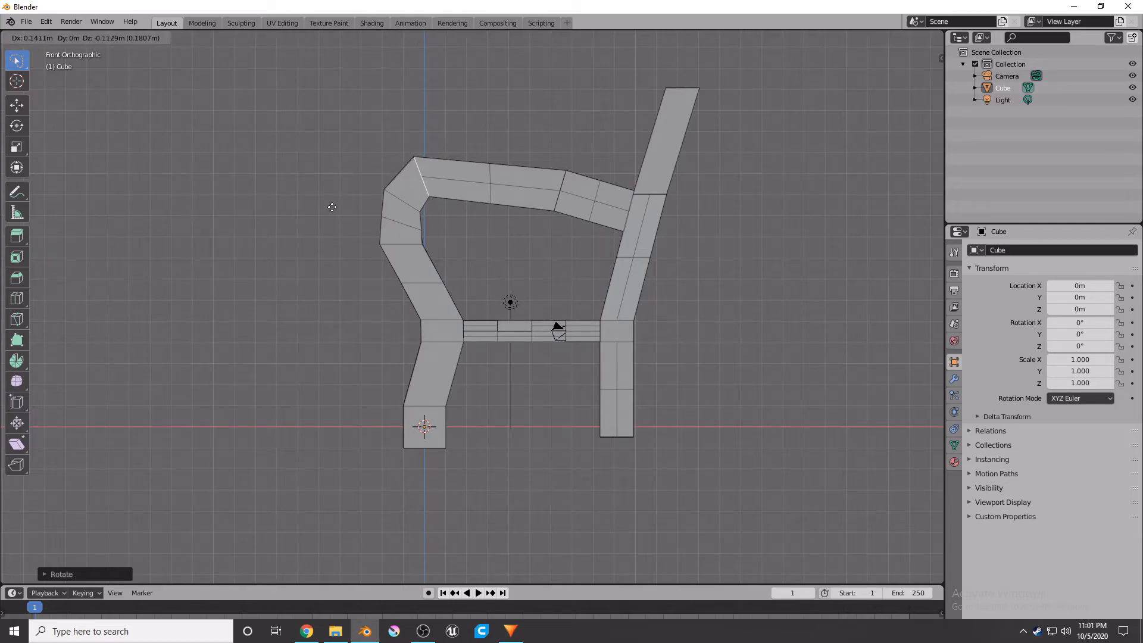
click(333, 207)
Extrude the face about 0.97 m and move it about 0.28 m along X and 1.4 m along Z.
key(e)
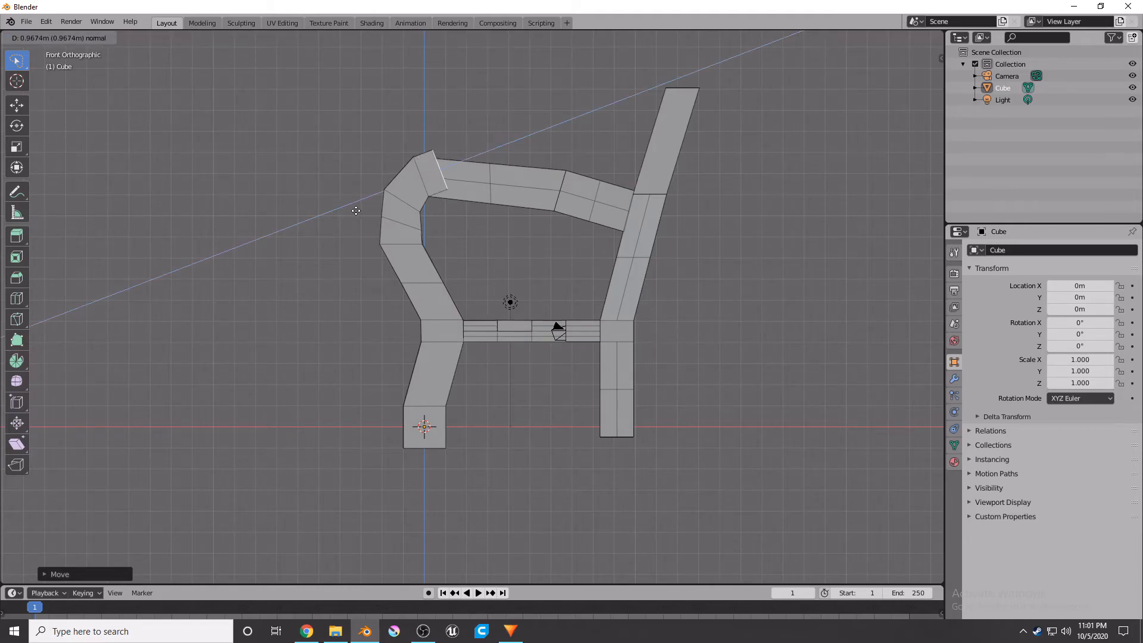
click(408, 217)
key(g)
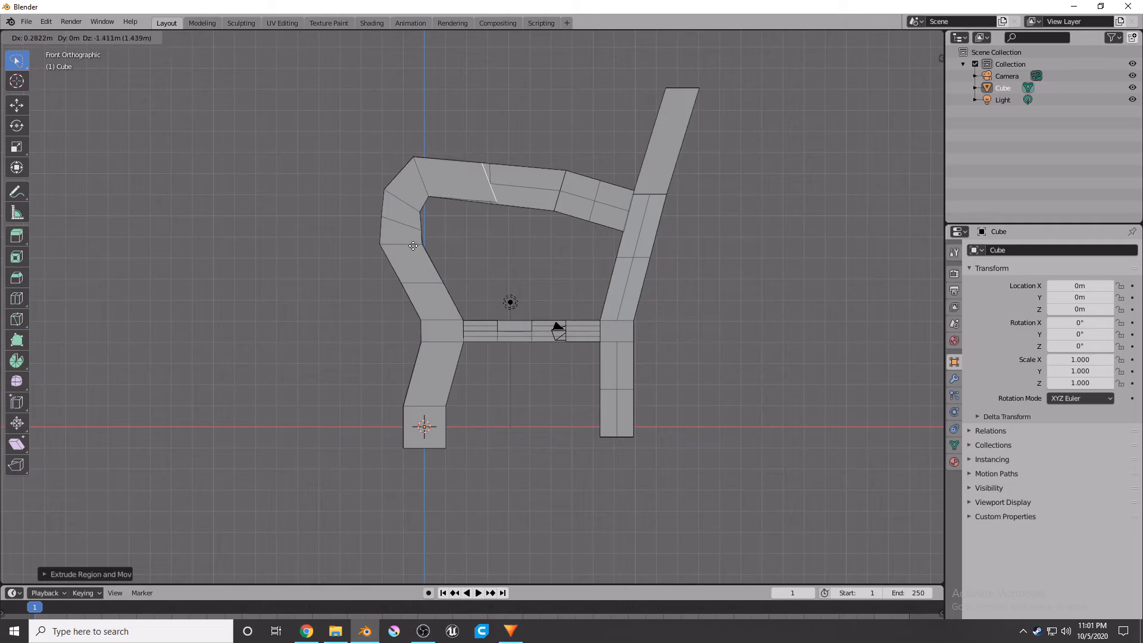
click(413, 245)
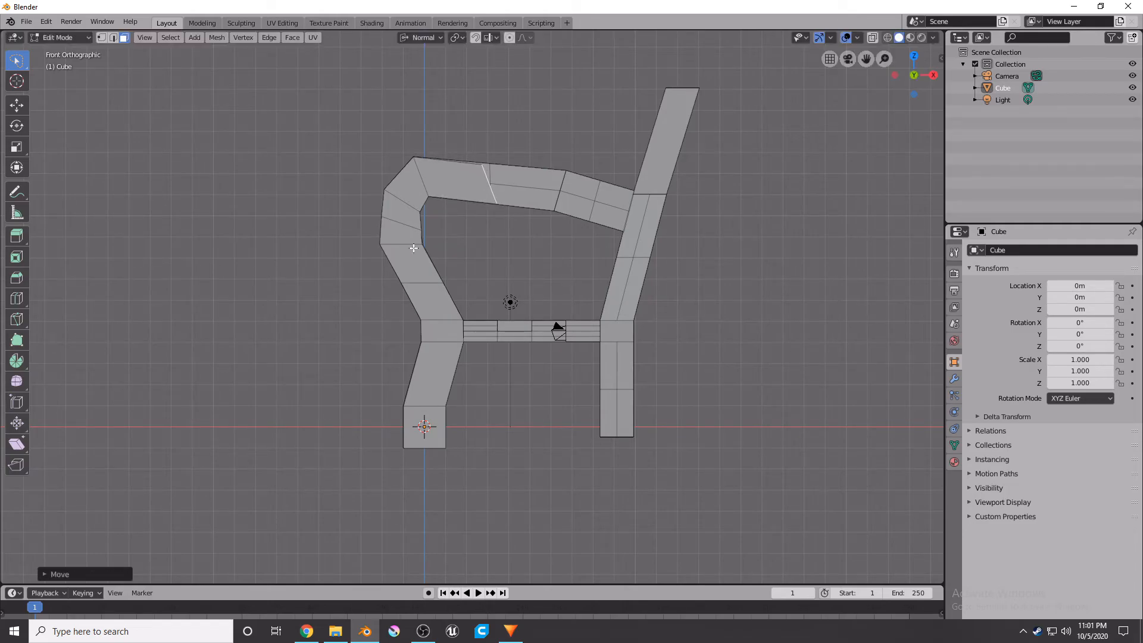
Rotate the face about 17° and extrude it about 2.4 m along the armrest.
key(r)
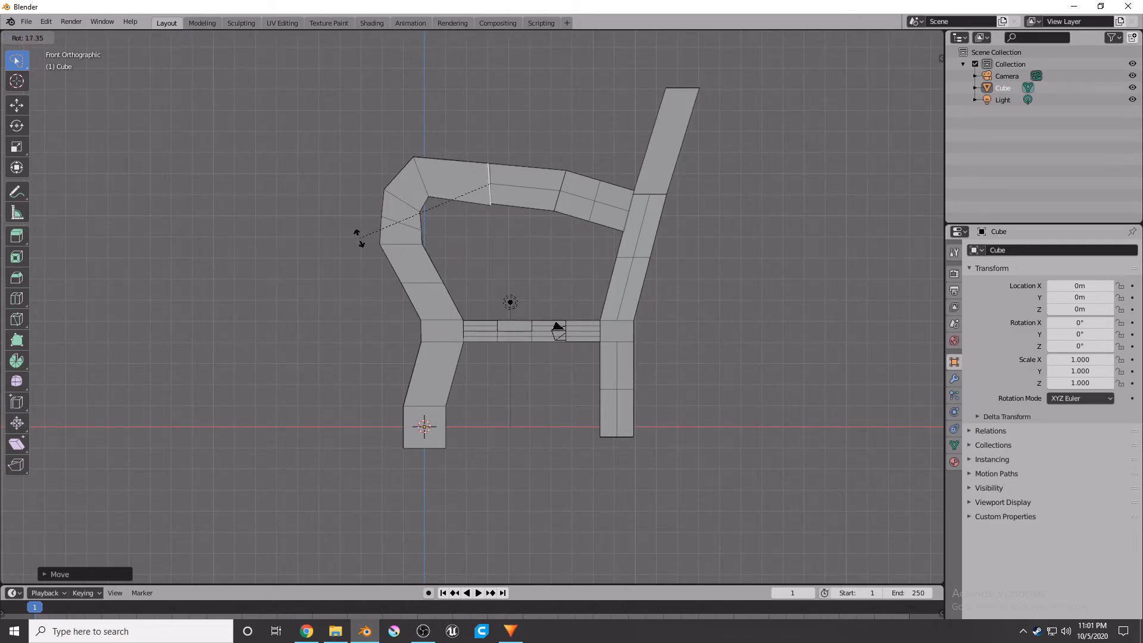
click(356, 238)
key(e)
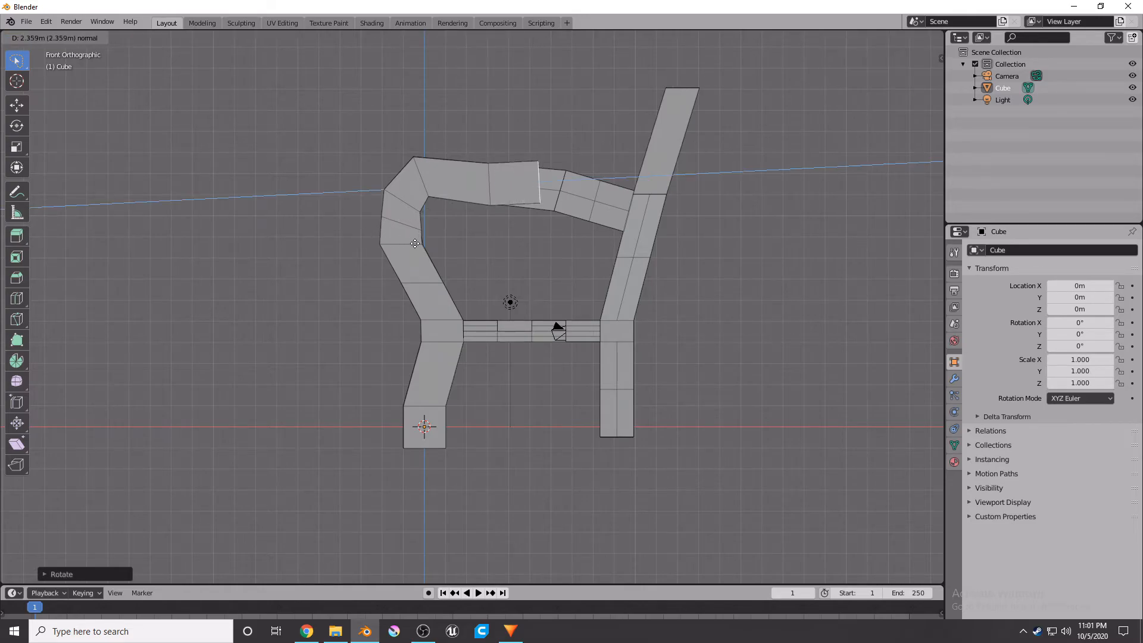
click(432, 253)
Shift the armrest end face about 0.11 m right and 0.42 m down and rotate it about 20°.
key(g)
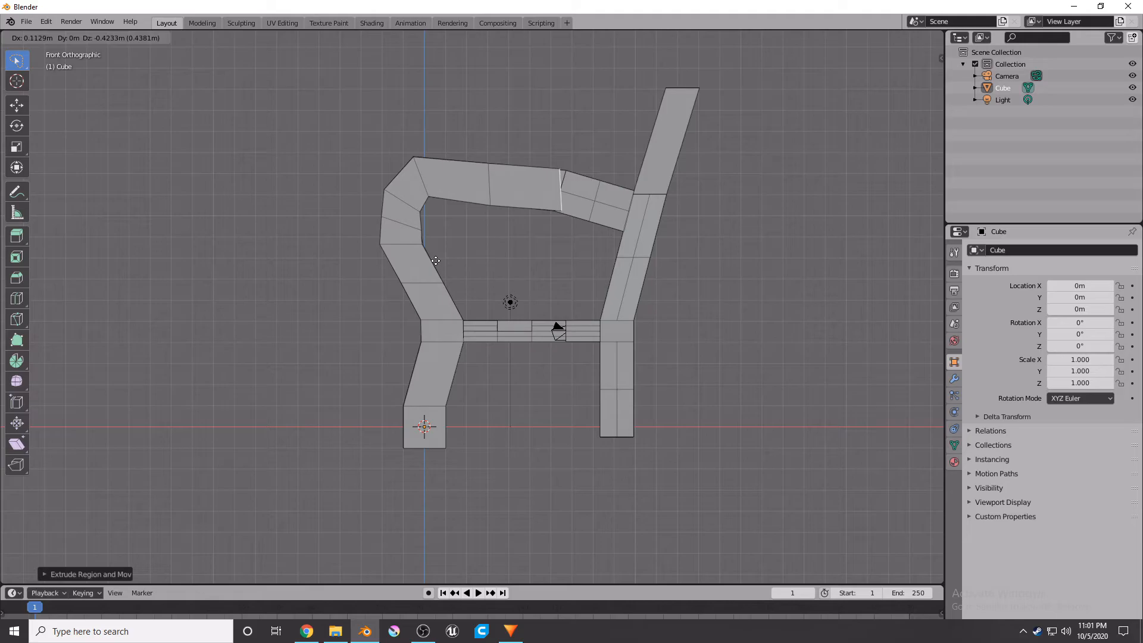
click(435, 262)
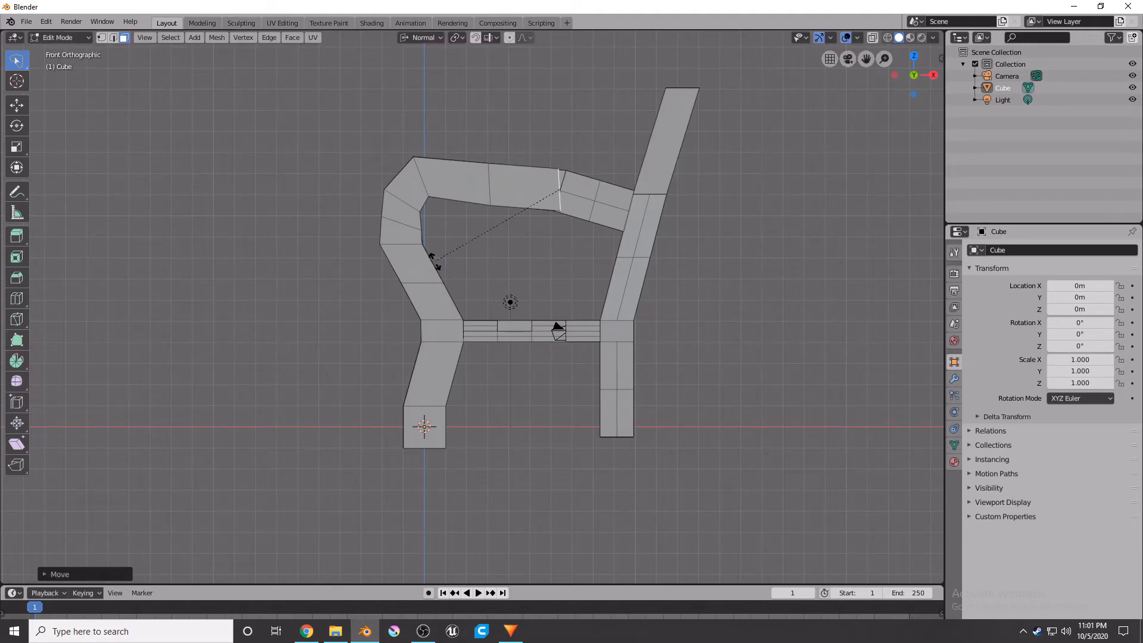
key(r)
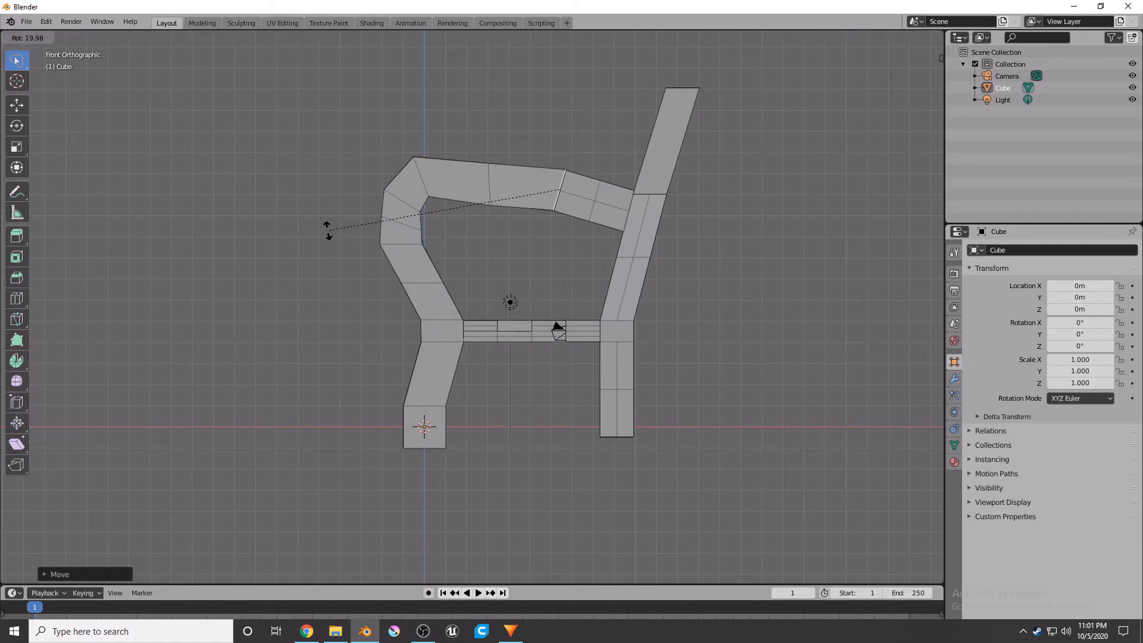
click(327, 232)
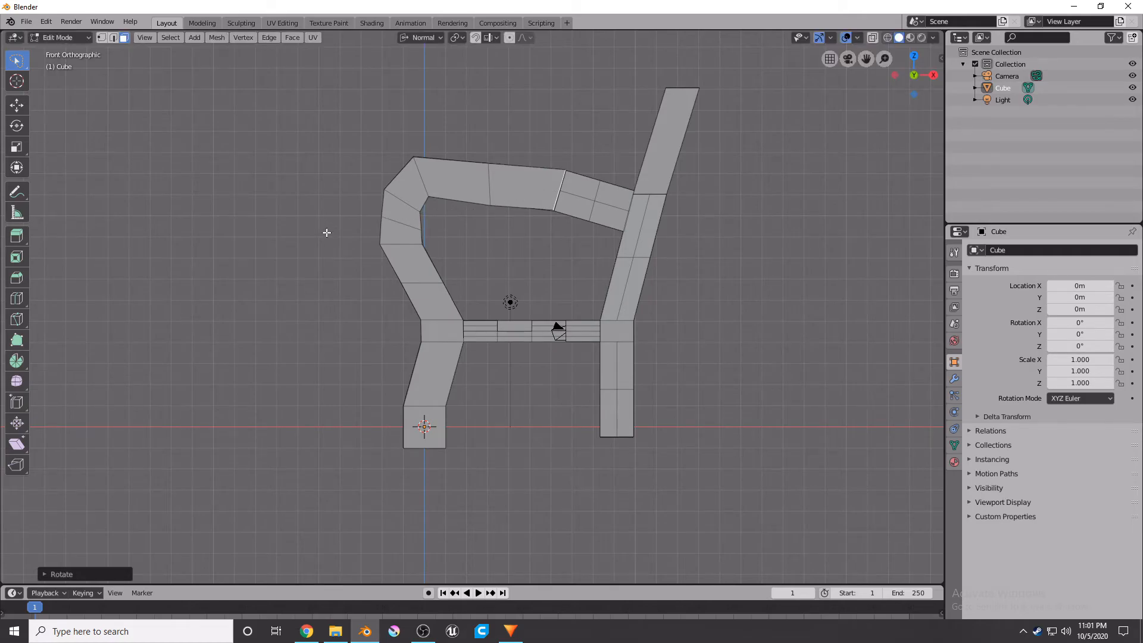
Extrude the armrest about 1.74 m to meet the back support and adjust its end along Z.
key(g)
key(z)
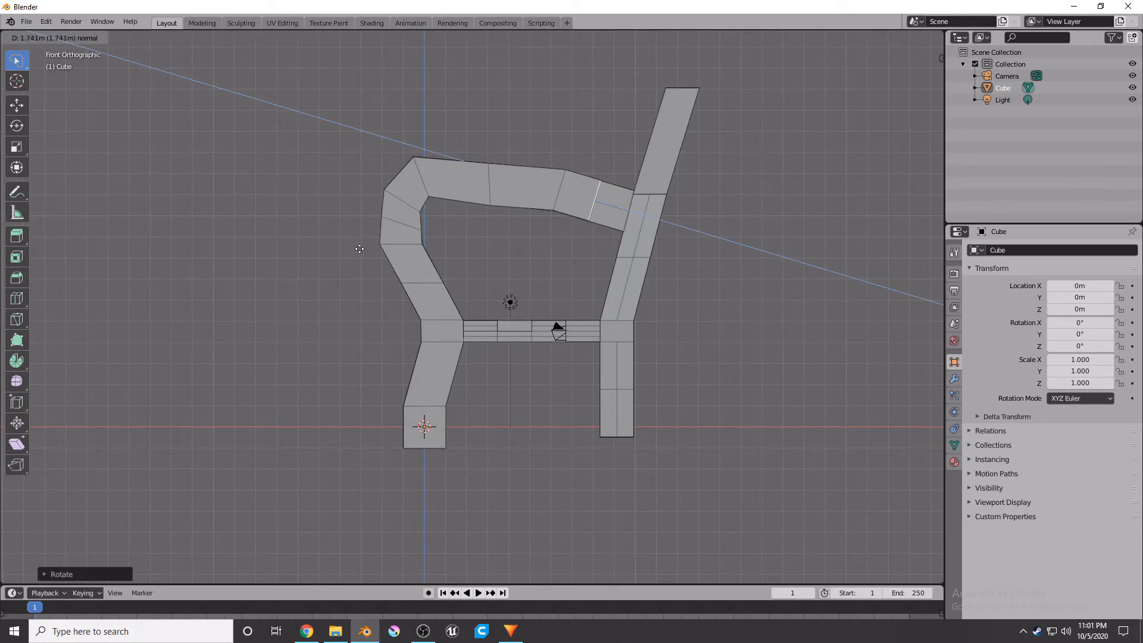
click(359, 249)
key(g)
key(z)
click(394, 263)
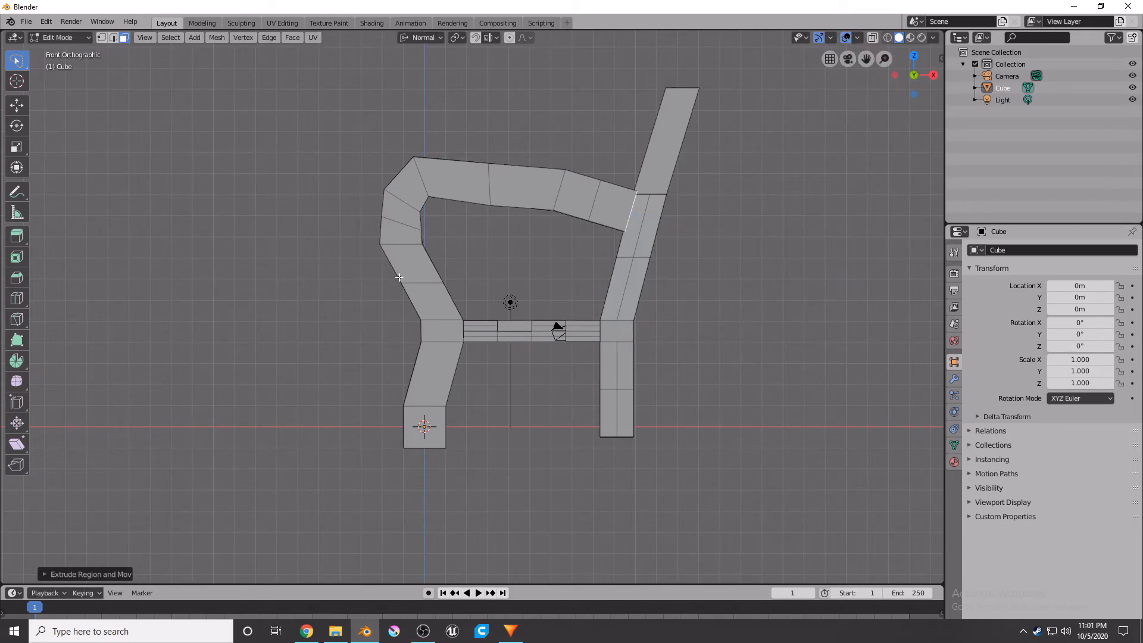
middle_drag(491, 364, 423, 370)
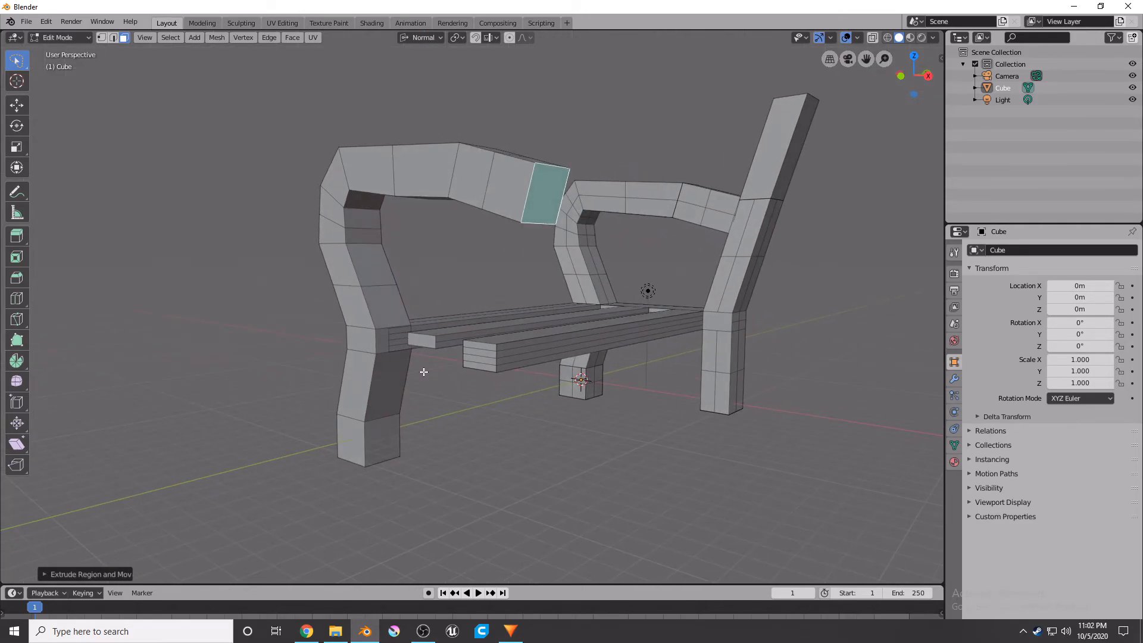
click(382, 338)
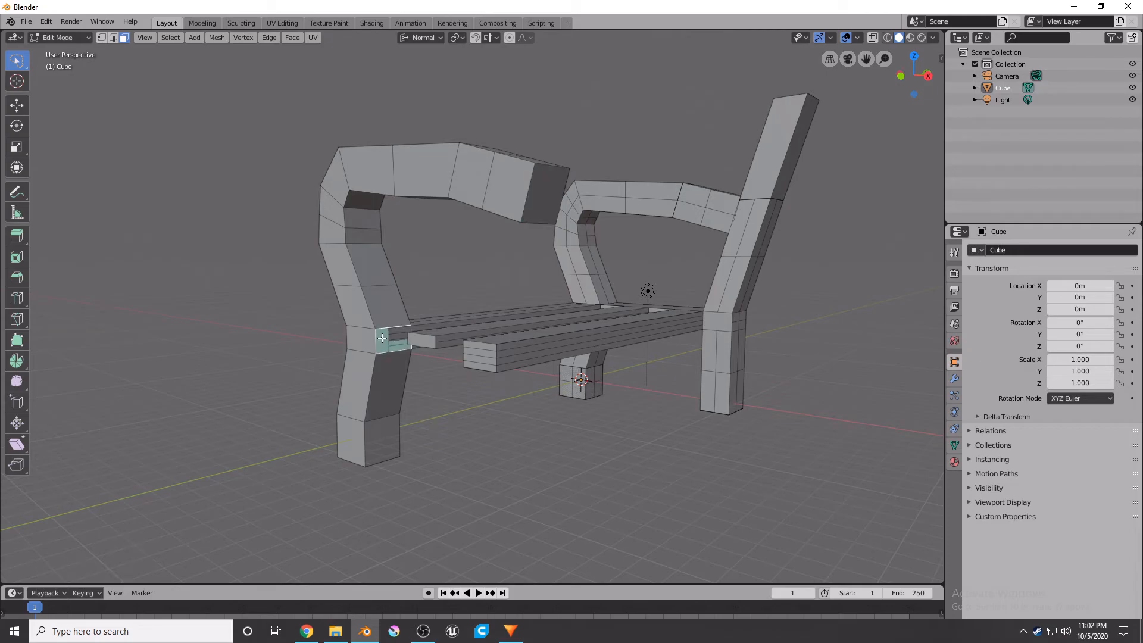
key(e)
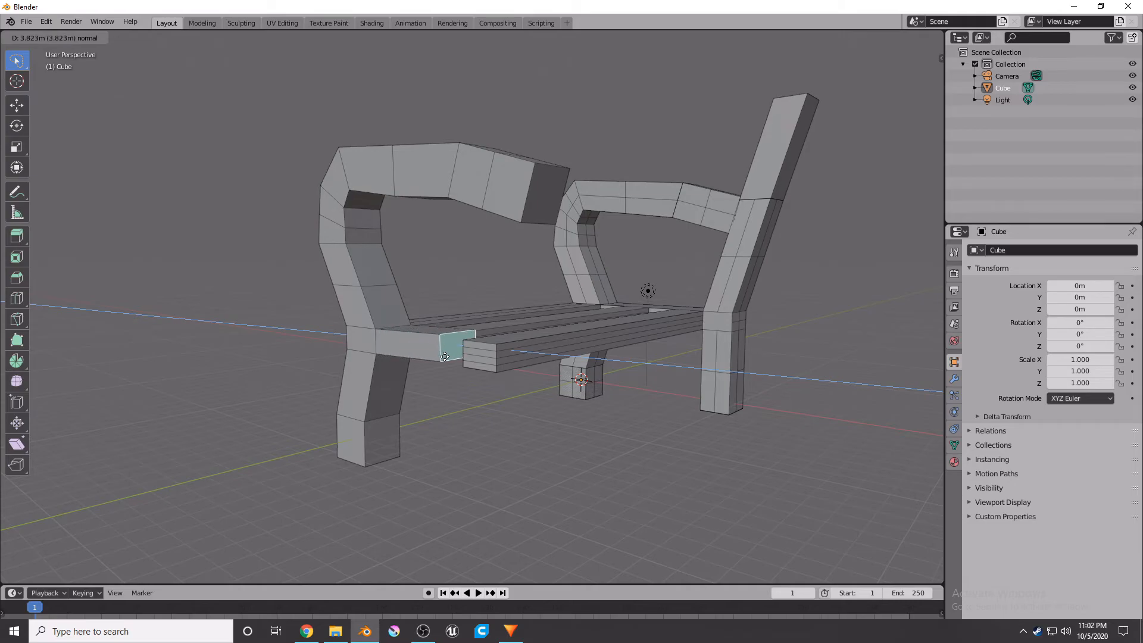
text(11)
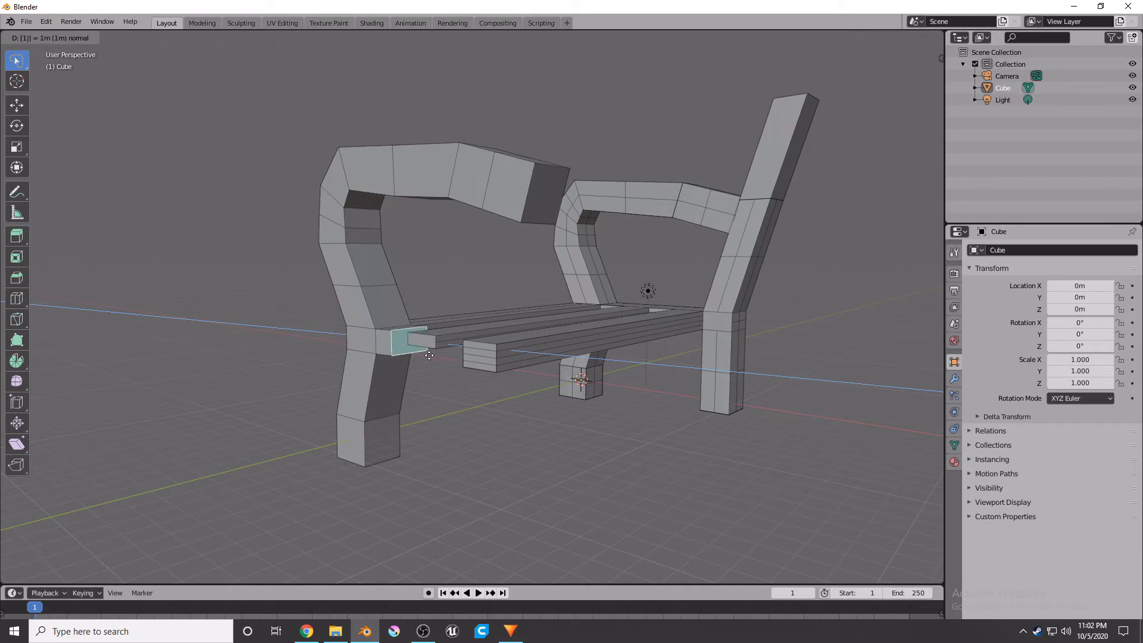
right_click(434, 388)
right_click(434, 388)
click(511, 418)
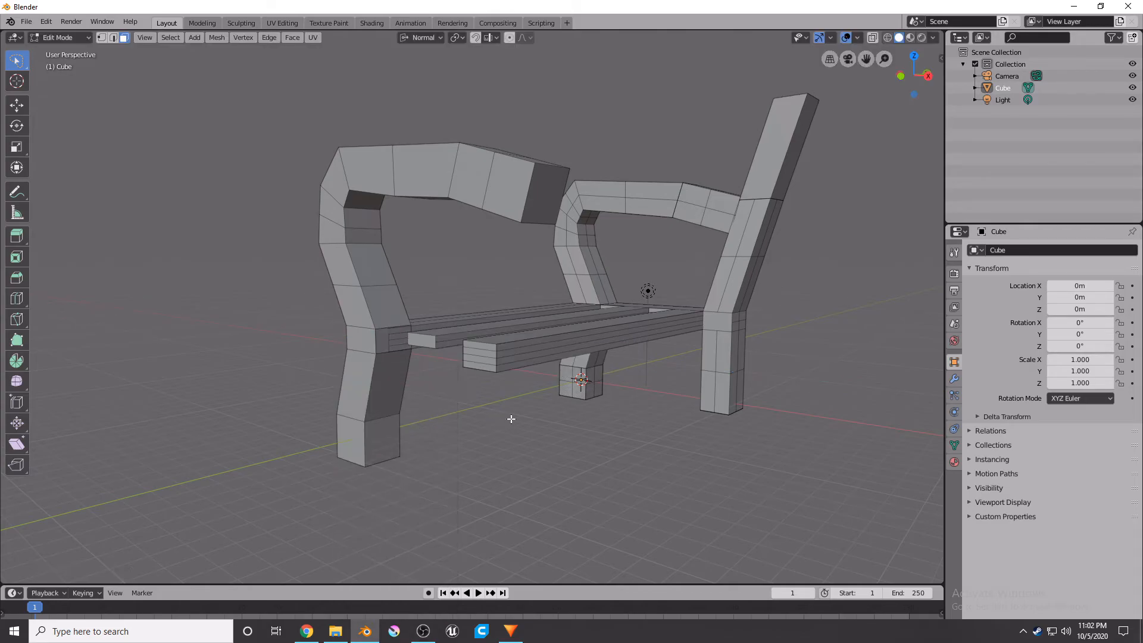
Try extruding the front leg's inner face about 7.75 m toward the back support and nudging it.
click(384, 348)
key(KP_1)
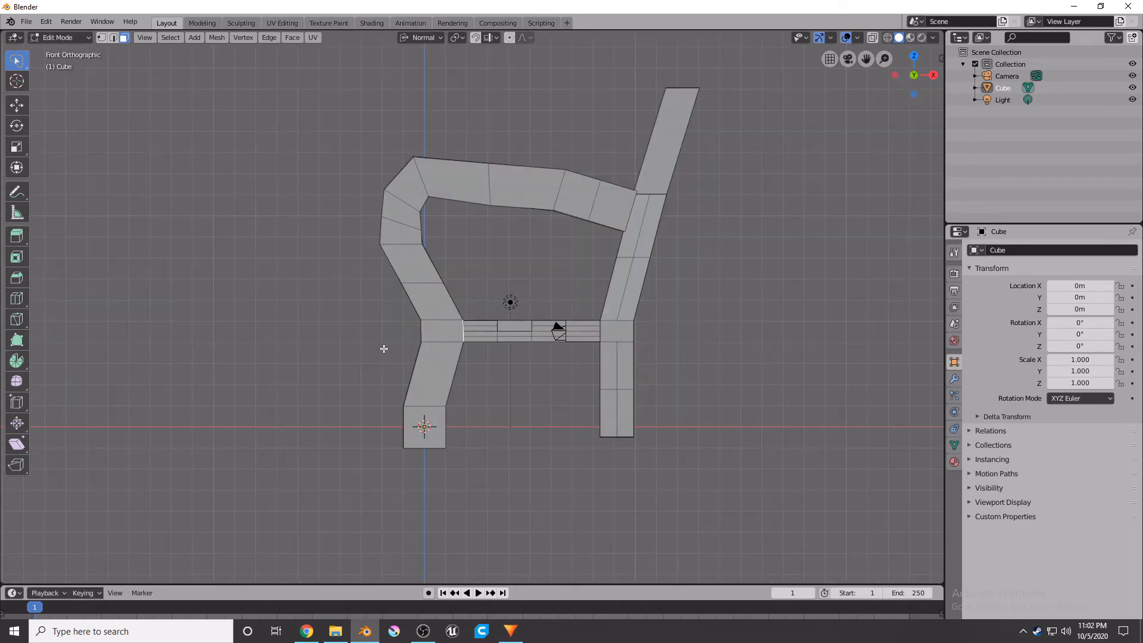
key(e)
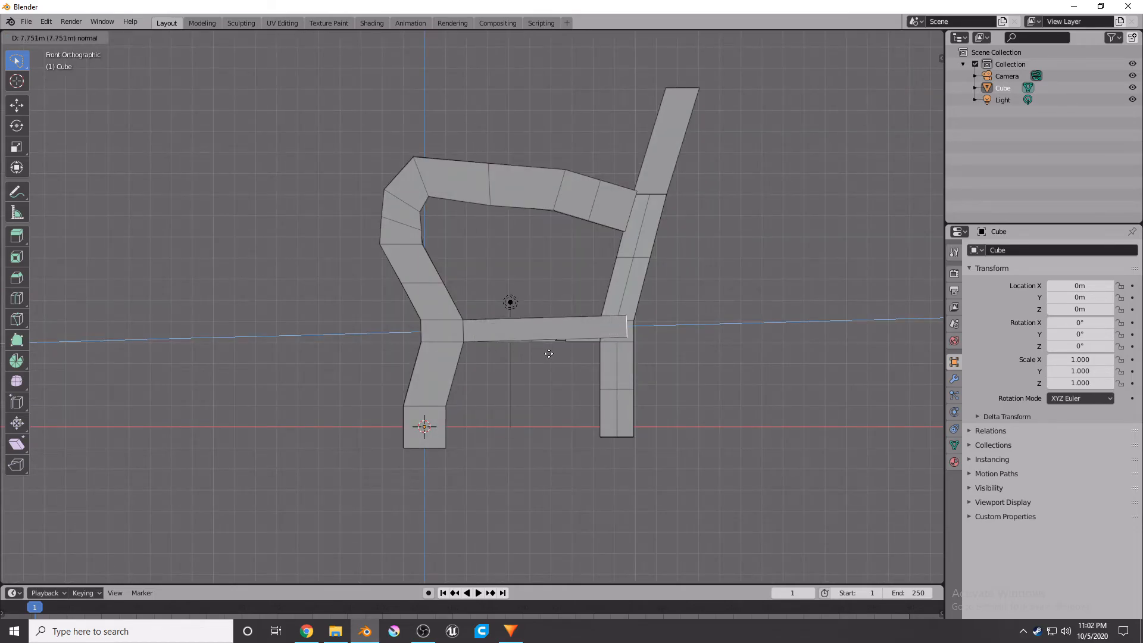
click(554, 363)
key(g)
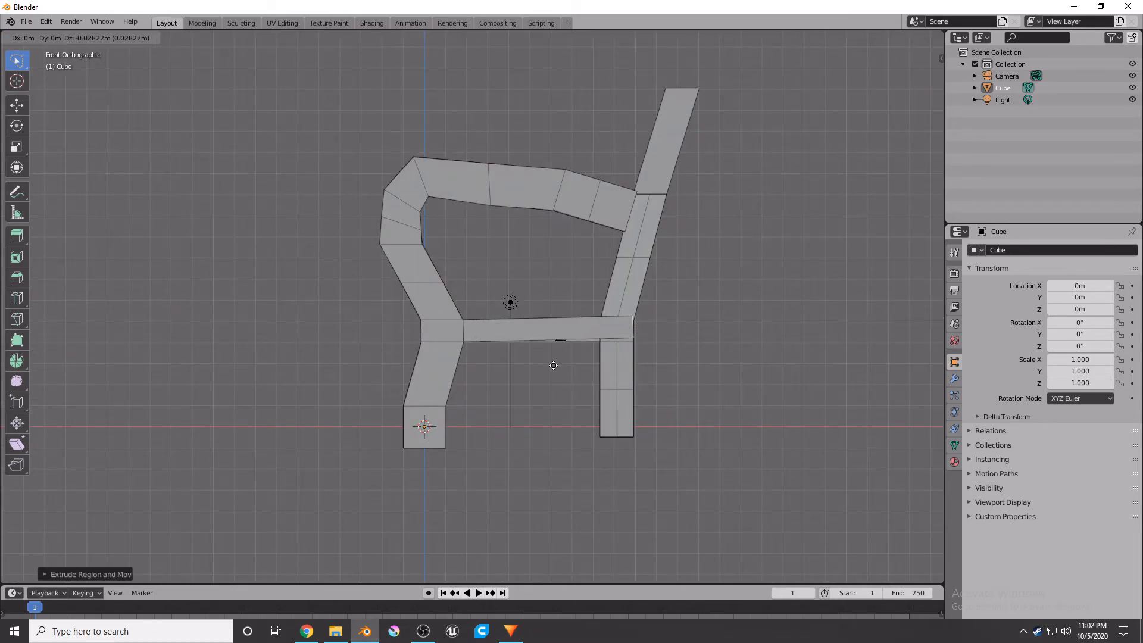
click(553, 369)
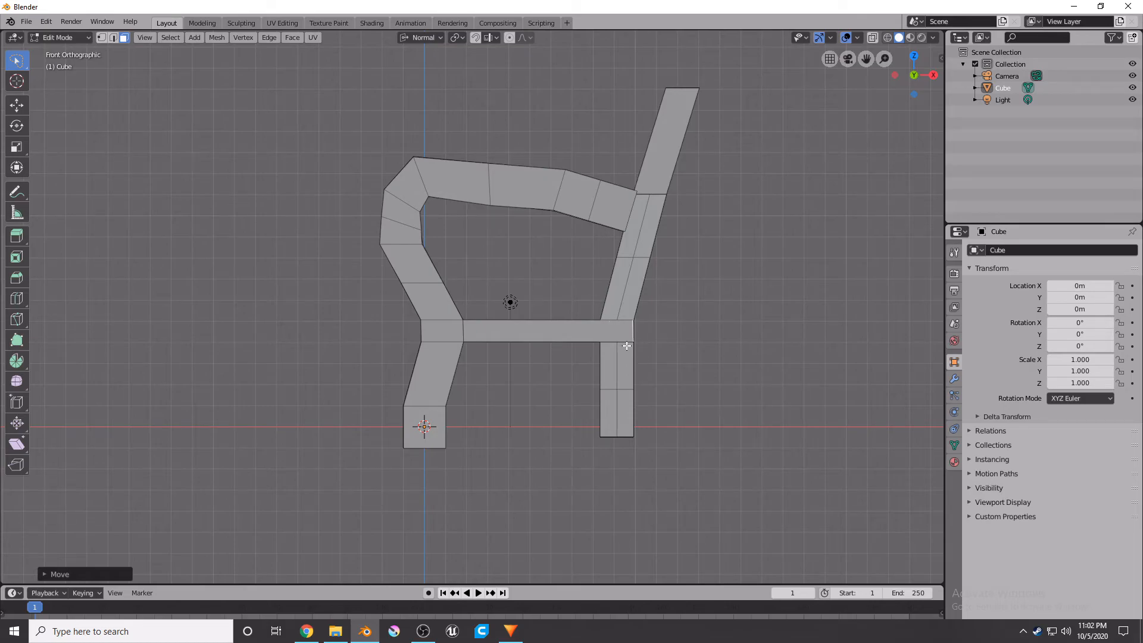
key(ctrl+z)
key(ctrl+z)
Extrude the front leg's inner face about 6.5 m to the back support and nudge it slightly.
key(e)
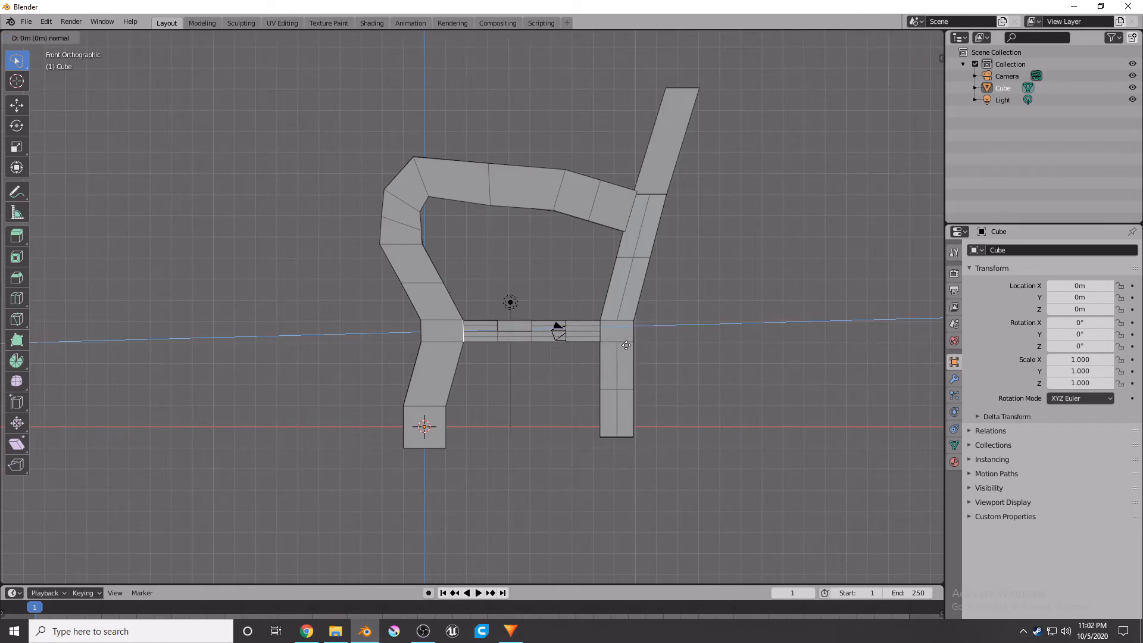
click(765, 371)
key(g)
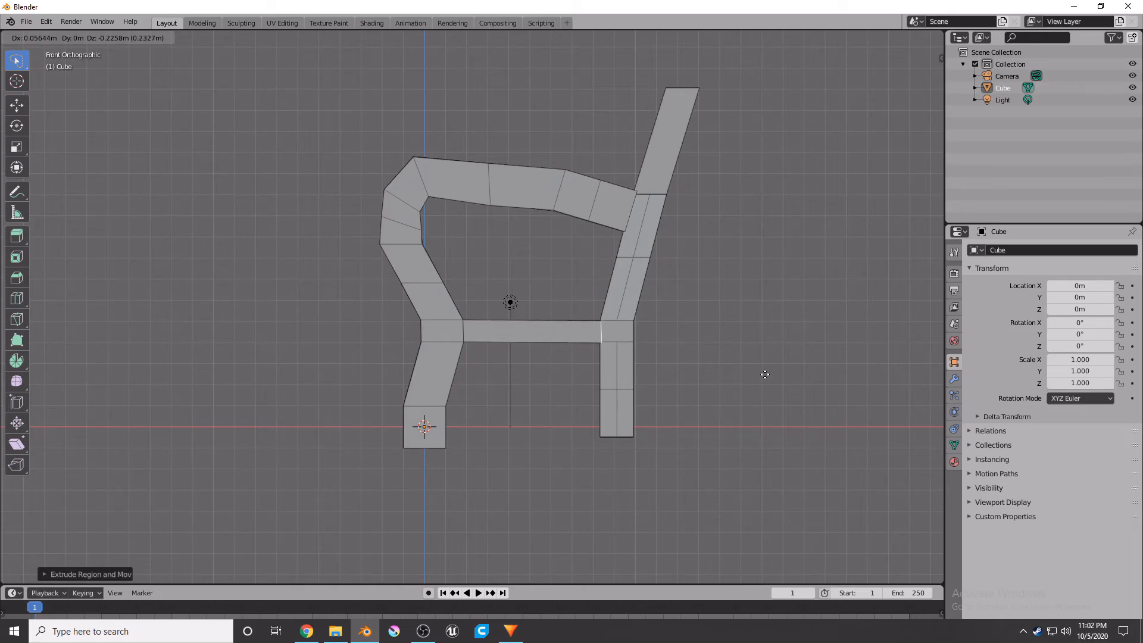
click(765, 374)
Extrude the side rail's end again through the back support's width and nudge it slightly down.
key(e)
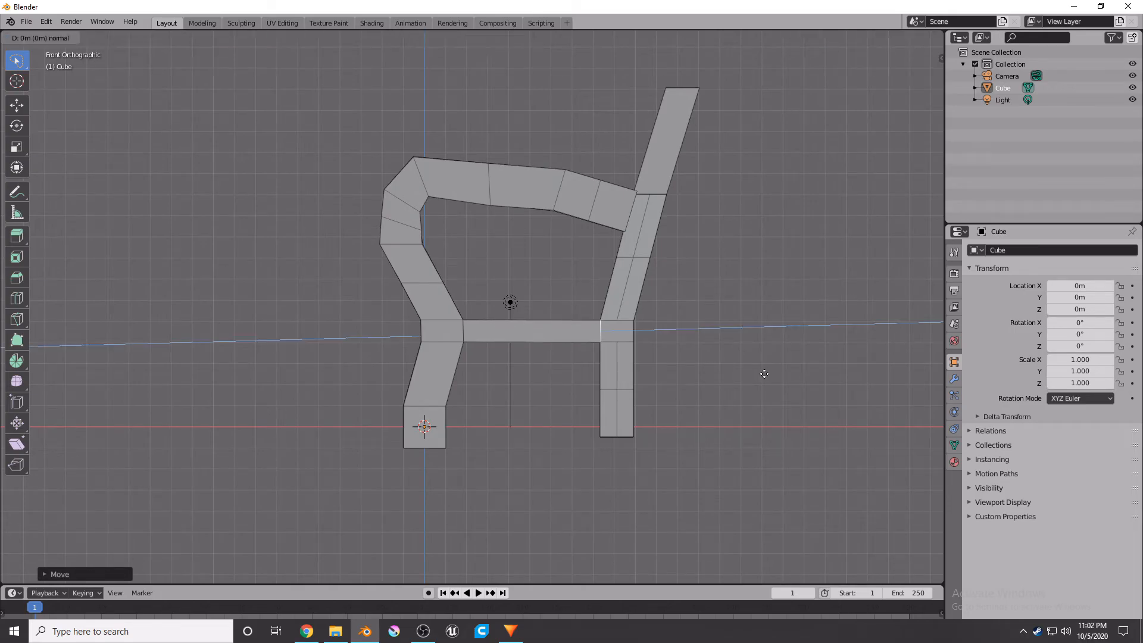
click(798, 375)
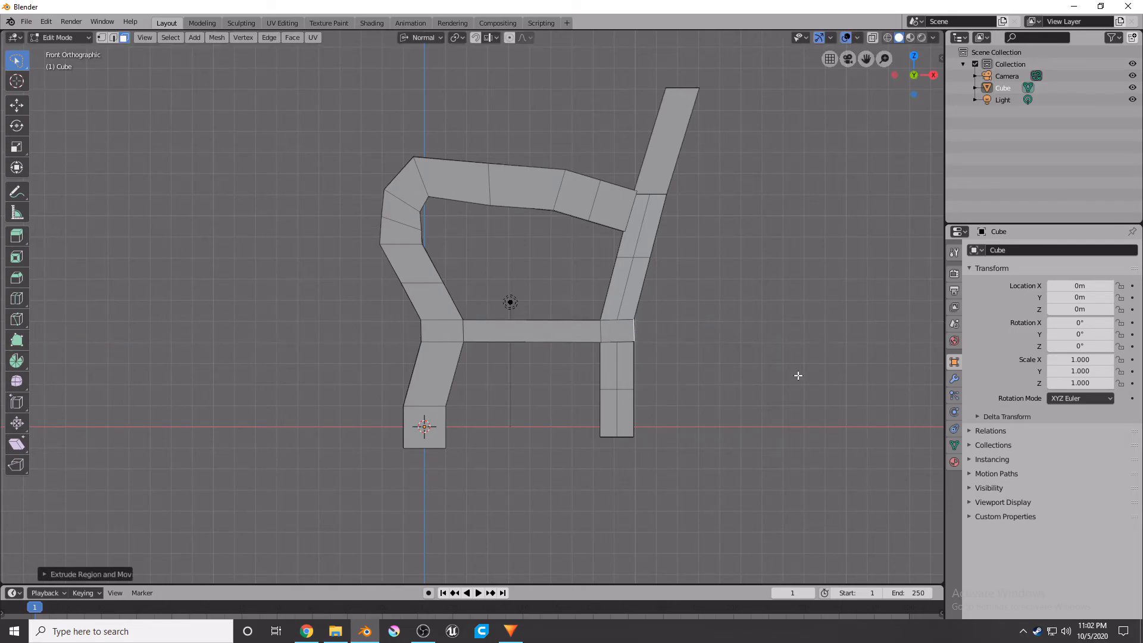
key(g)
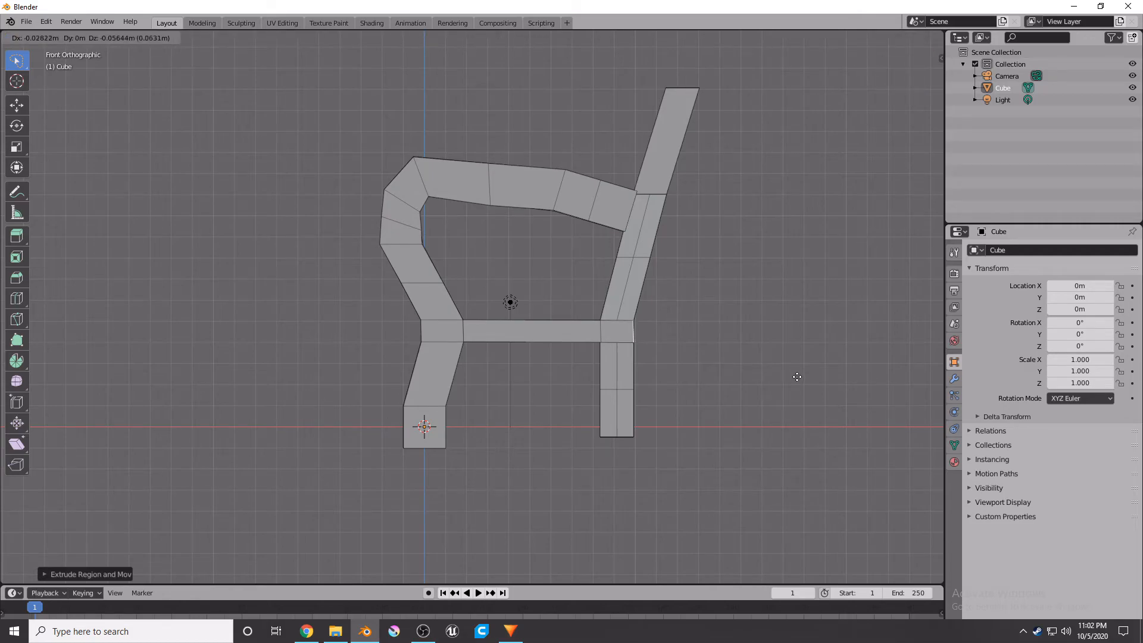
click(798, 376)
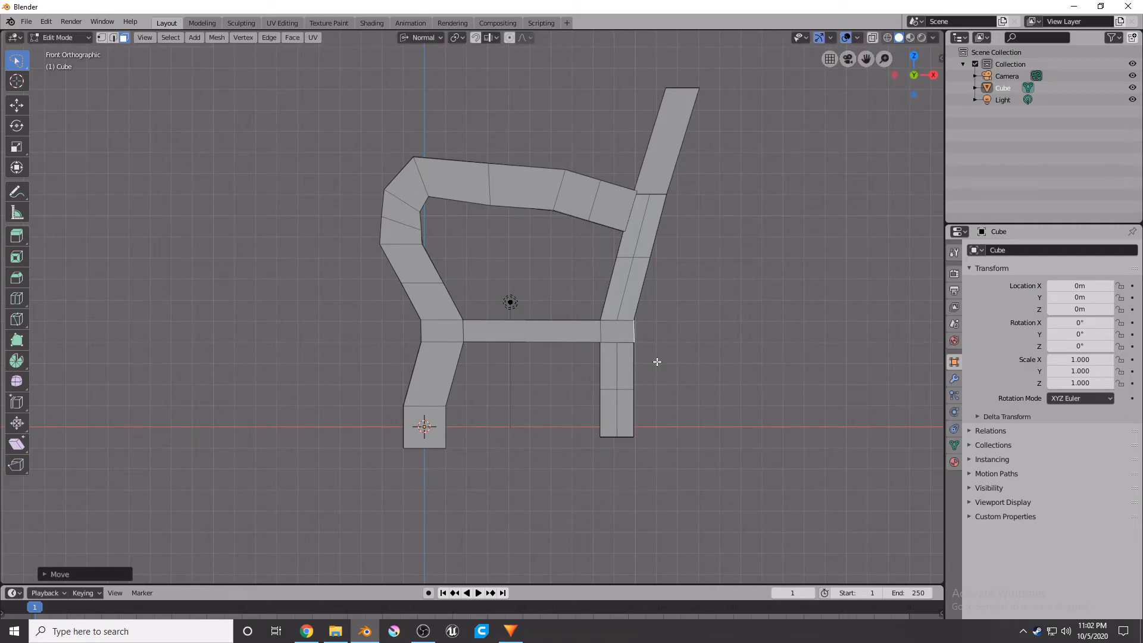
Select the end face of the seat rail and extrude it about 2.26 m along its normal.
key(KP_5)
middle_drag(657, 361, 598, 326)
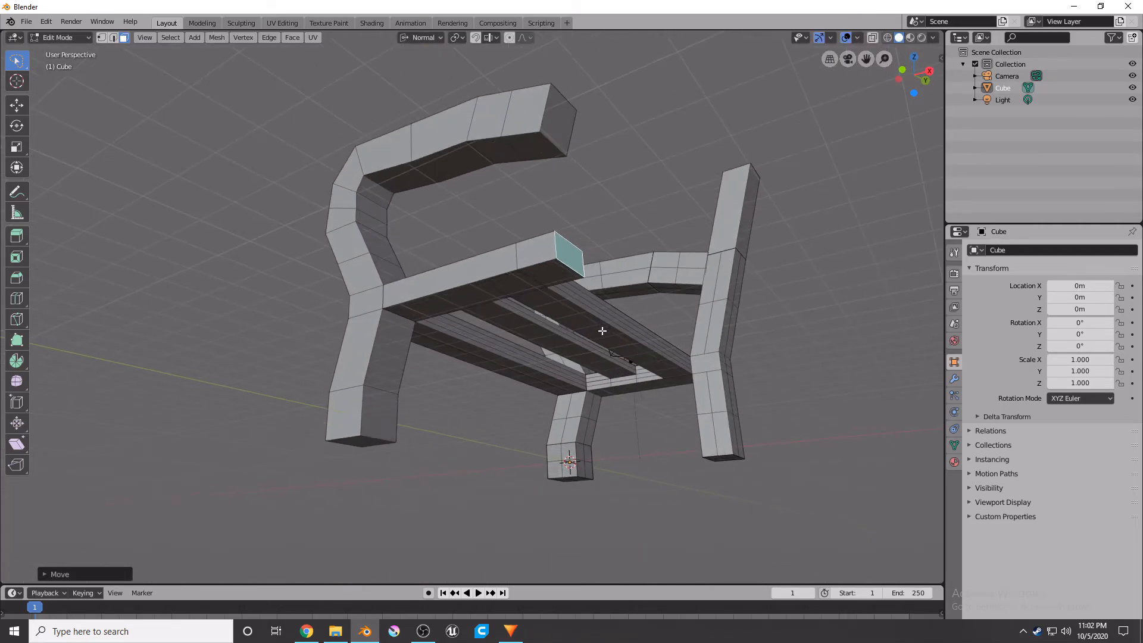
click(556, 271)
key(KP_1)
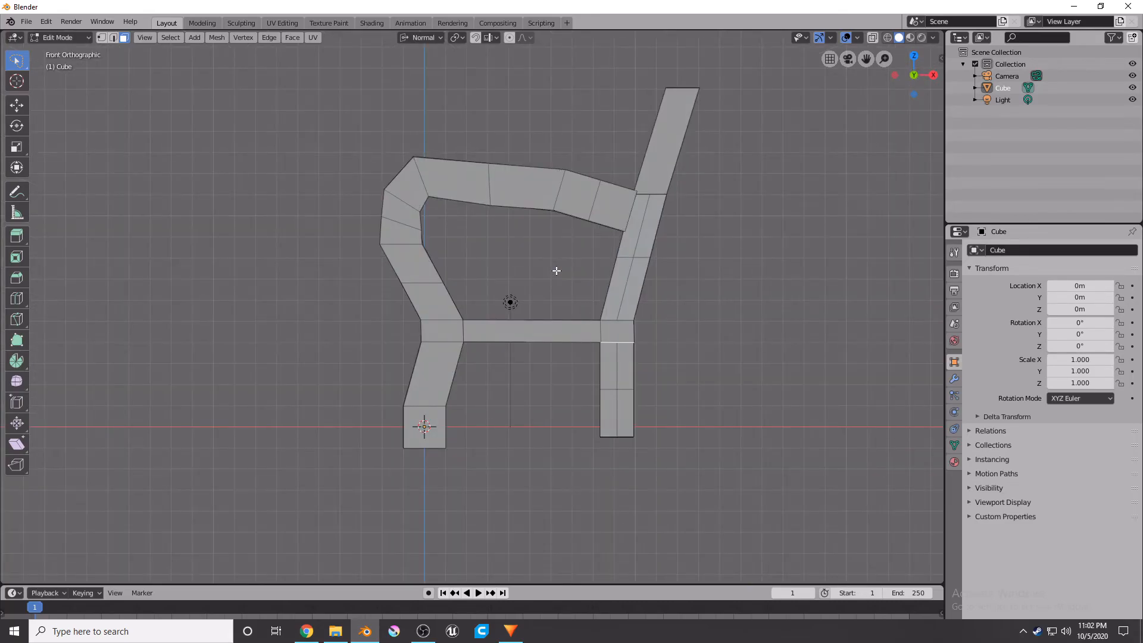
key(e)
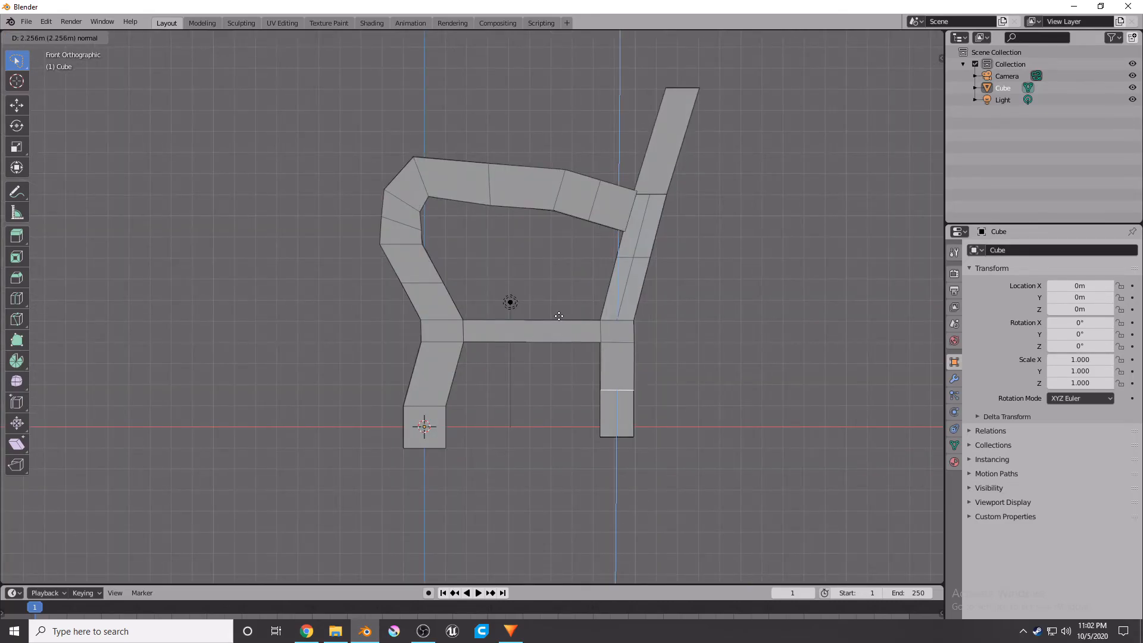
click(558, 363)
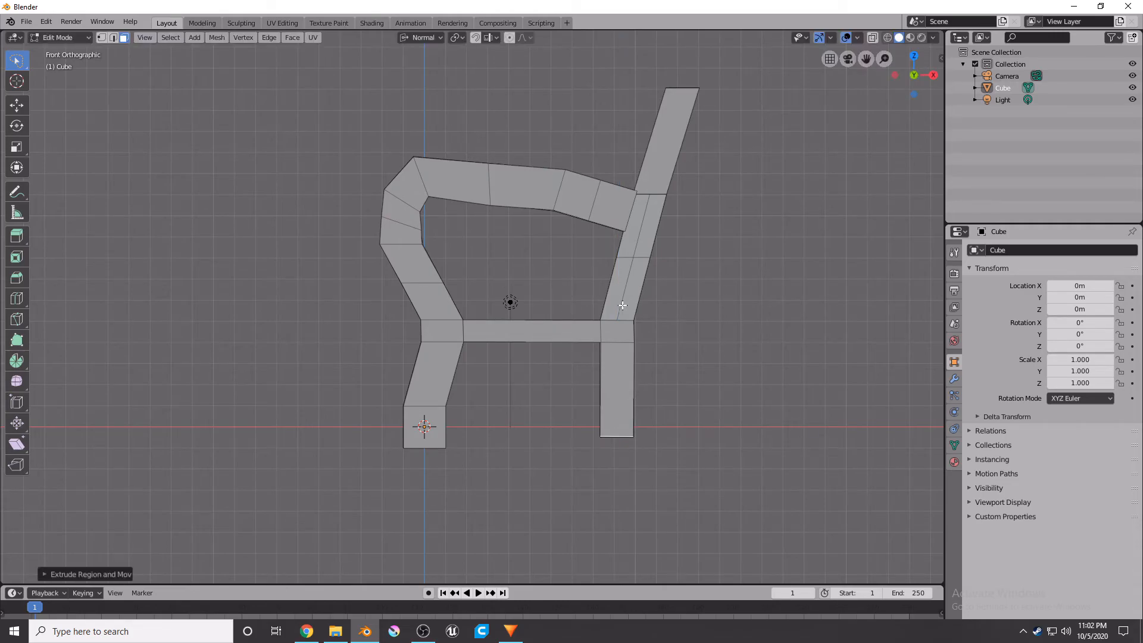
Extrude the other side's rear leg top face about 11 m upward and move it onto the back support's slope.
middle_drag(615, 322, 653, 351)
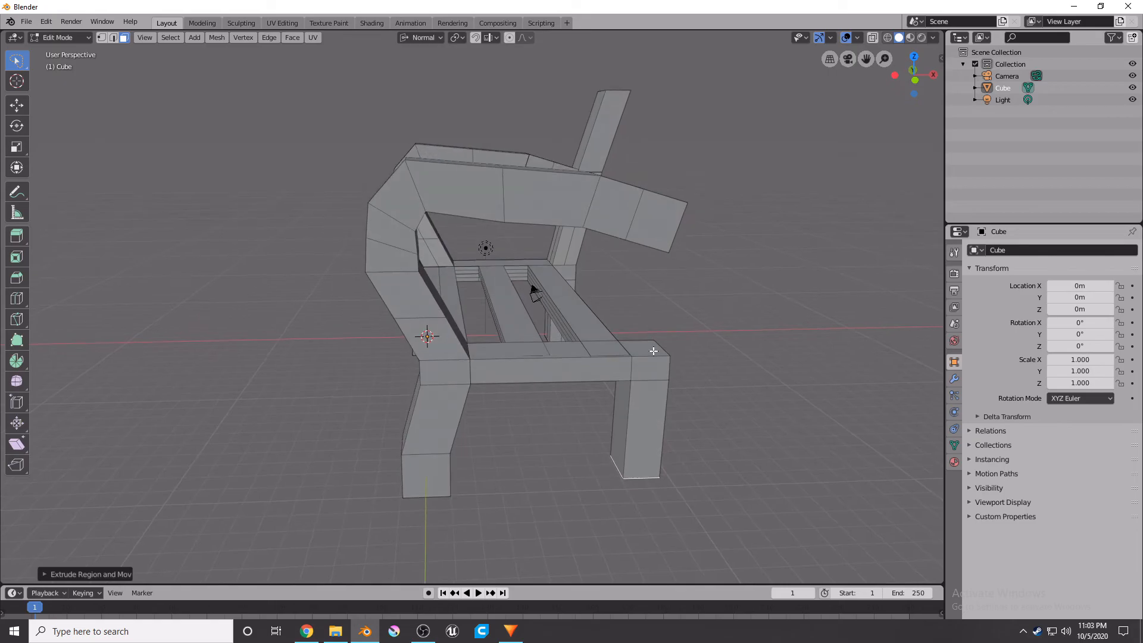
click(653, 351)
key(KP_1)
key(e)
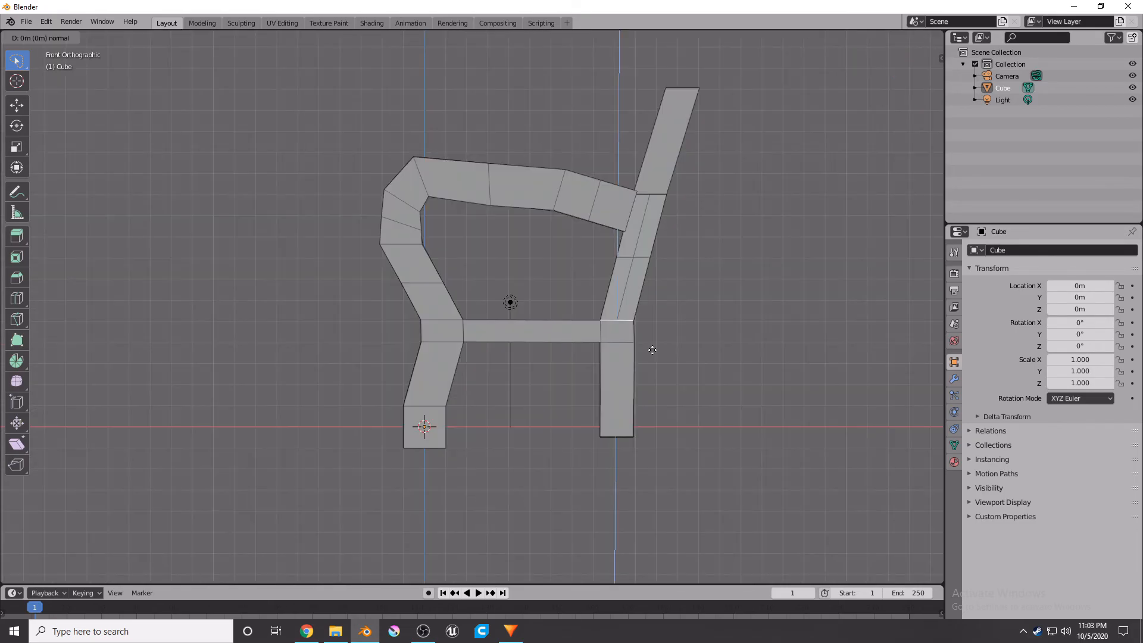
click(727, 118)
key(g)
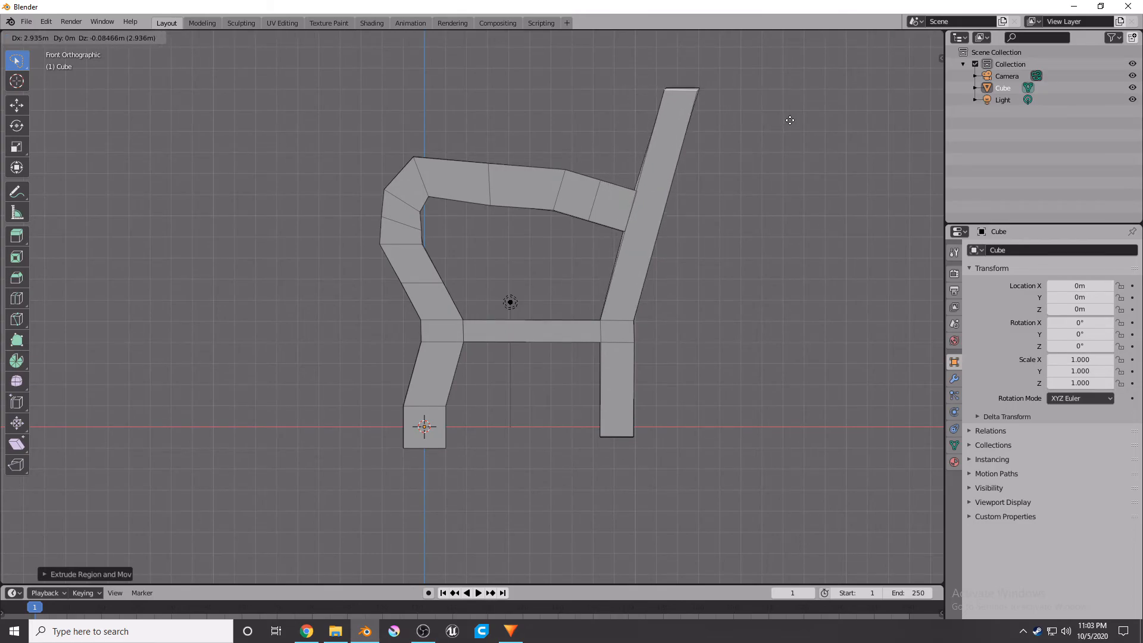
click(791, 118)
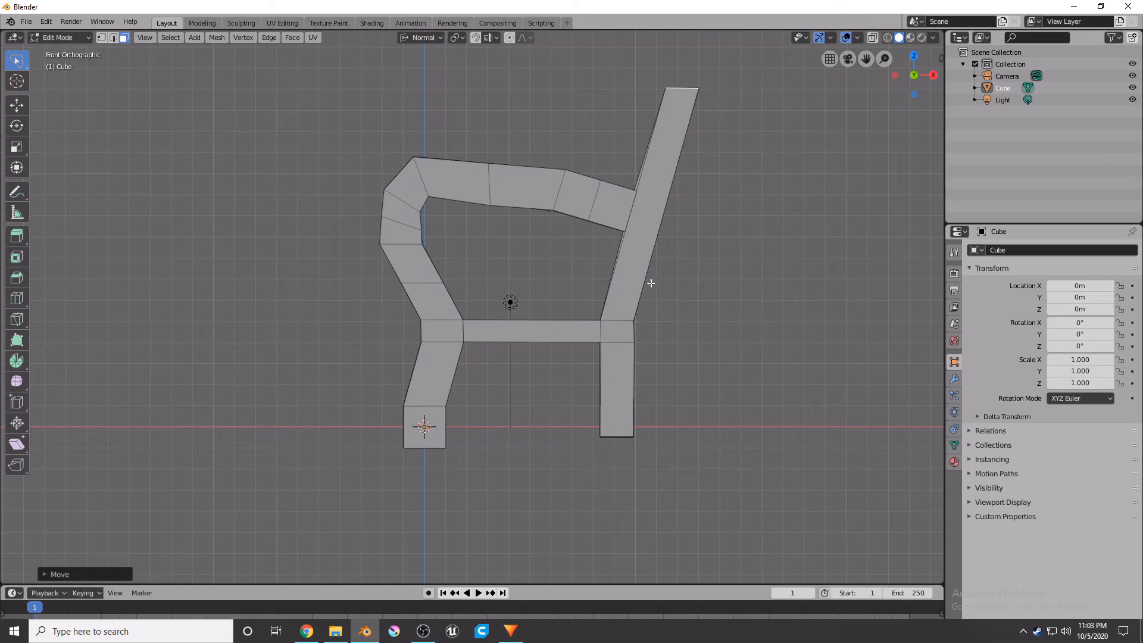
Extrude the back support's inner side face about 18.2 m across to form the backrest panel.
middle_drag(647, 280, 505, 113)
click(480, 113)
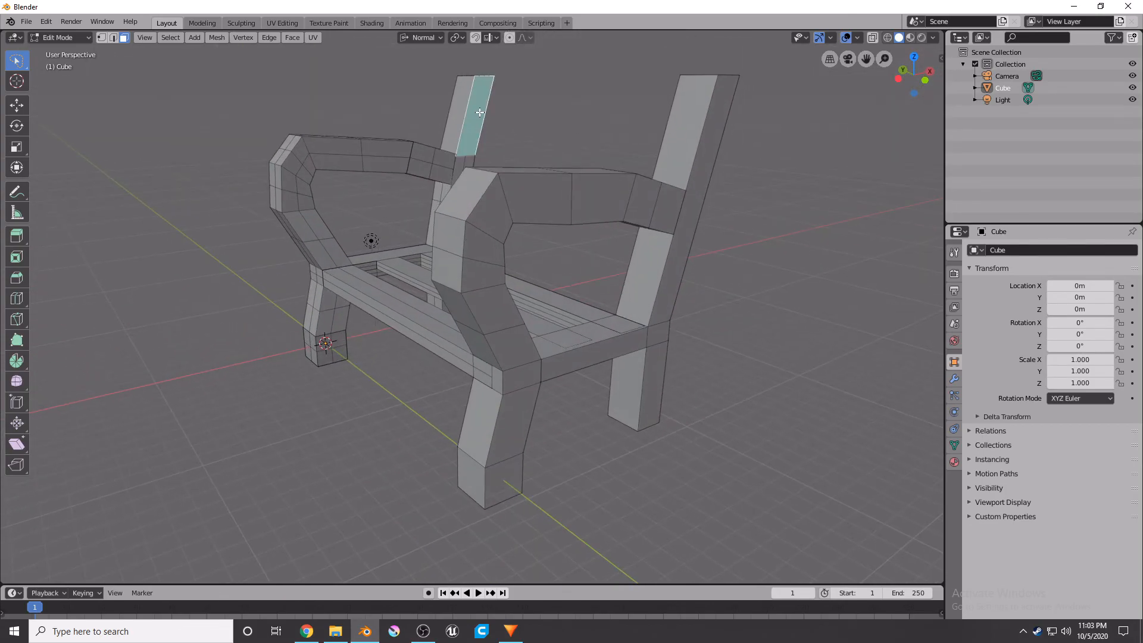
key(e)
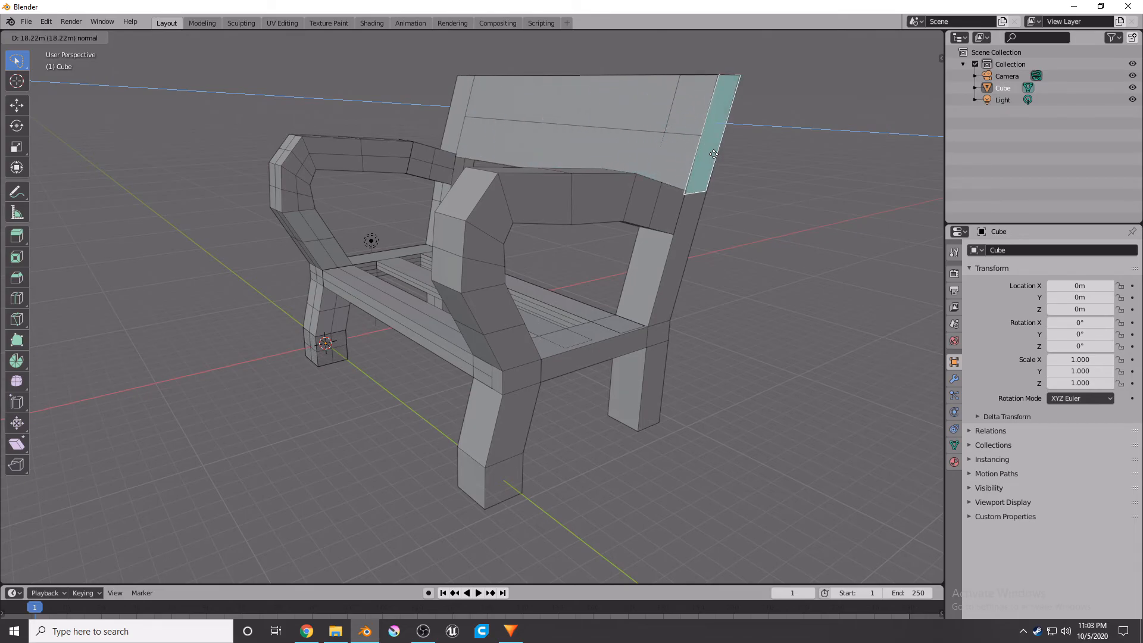
right_click(713, 153)
Extrude the inner face of the back post about 14.3 m across to form a lower backrest slat.
right_click(644, 159)
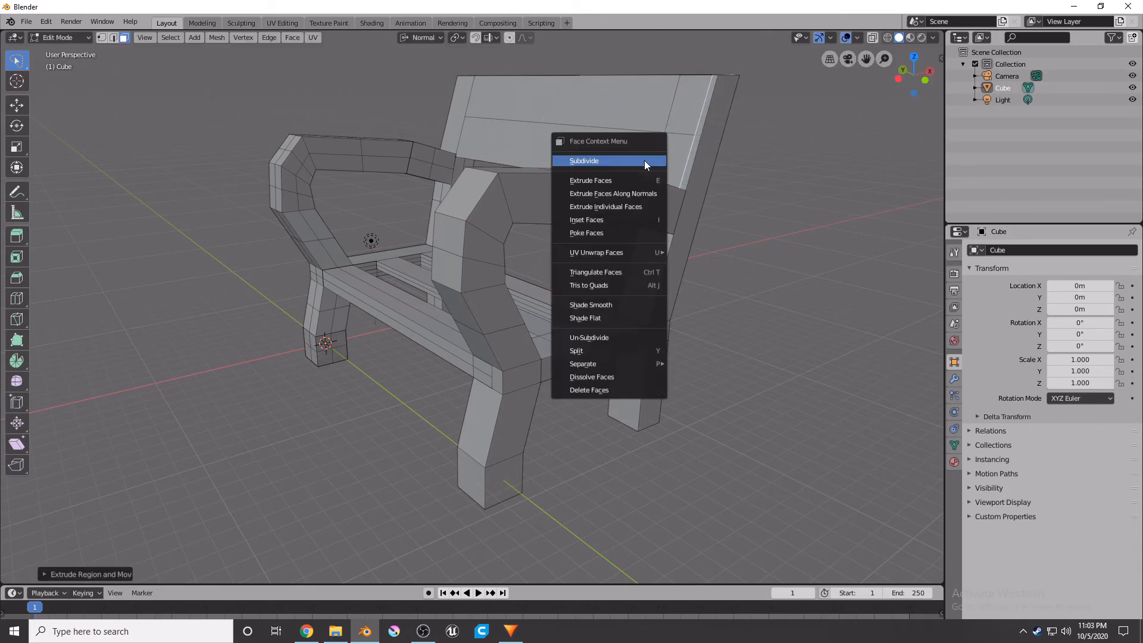
middle_drag(718, 325, 756, 330)
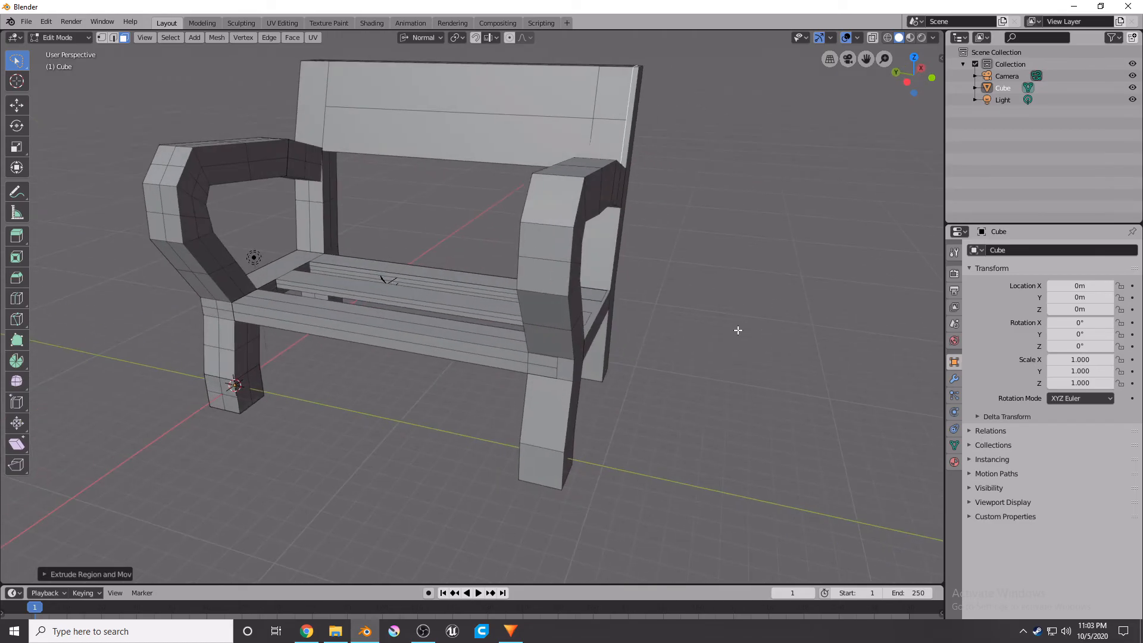
click(330, 210)
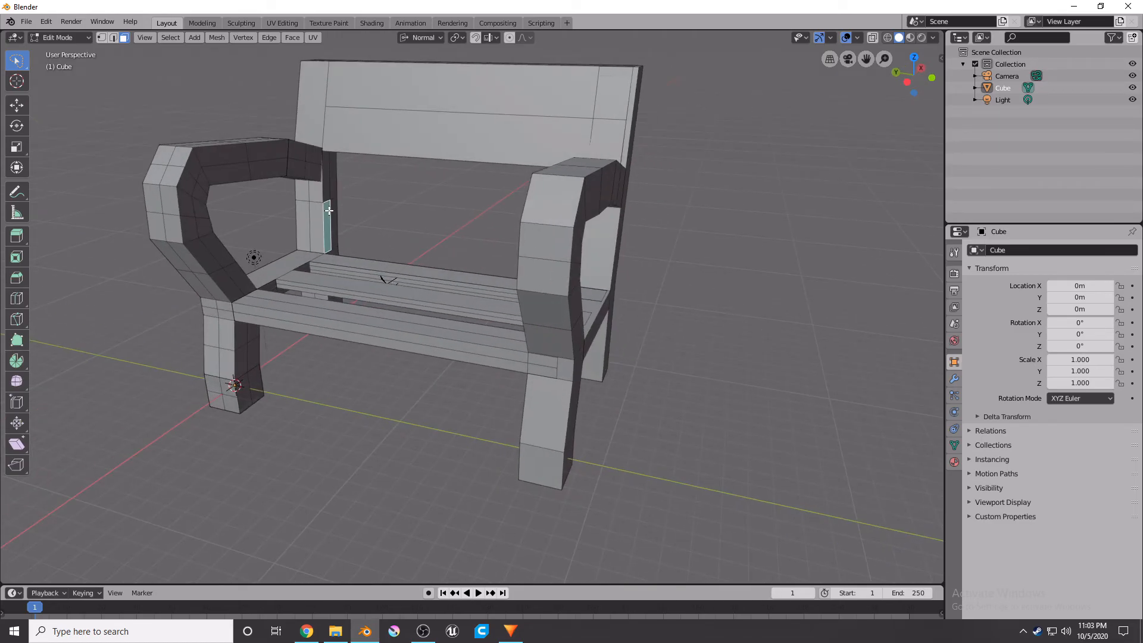
key(e)
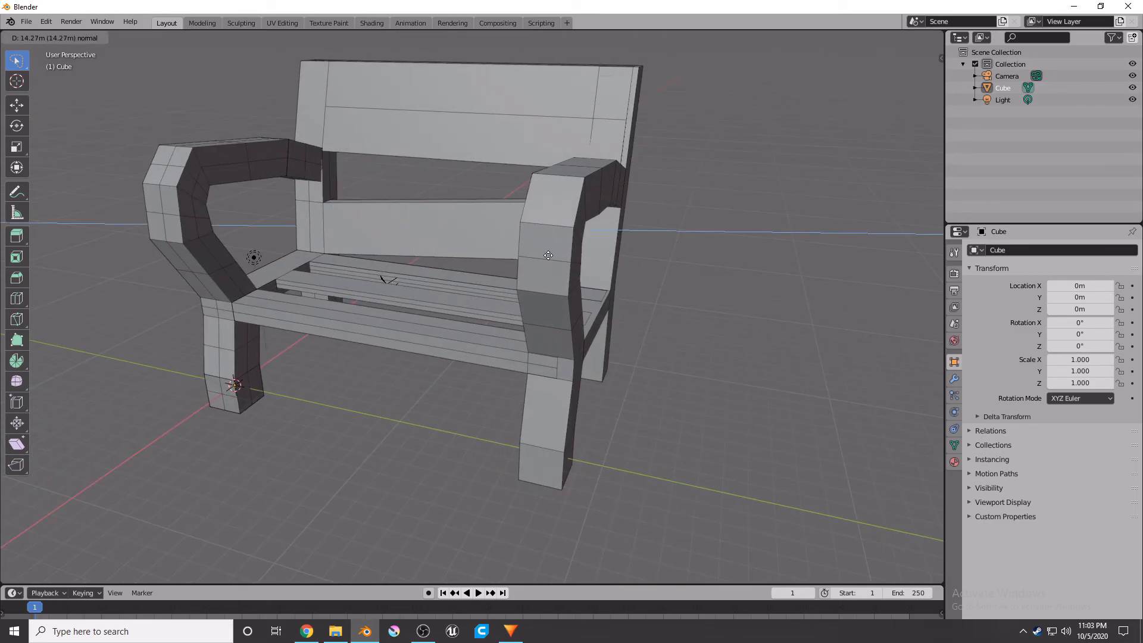
click(396, 246)
Subdivide the narrow inner face of the opposite back post three times.
middle_drag(388, 248, 434, 242)
right_click(444, 226)
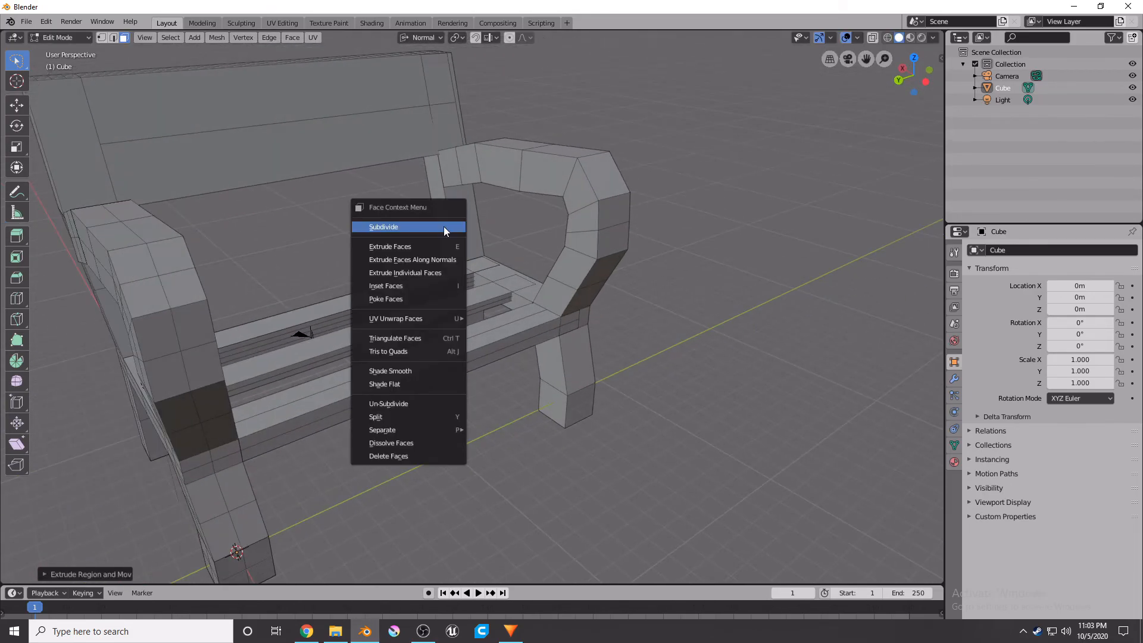
key(Escape)
click(444, 229)
right_click(444, 229)
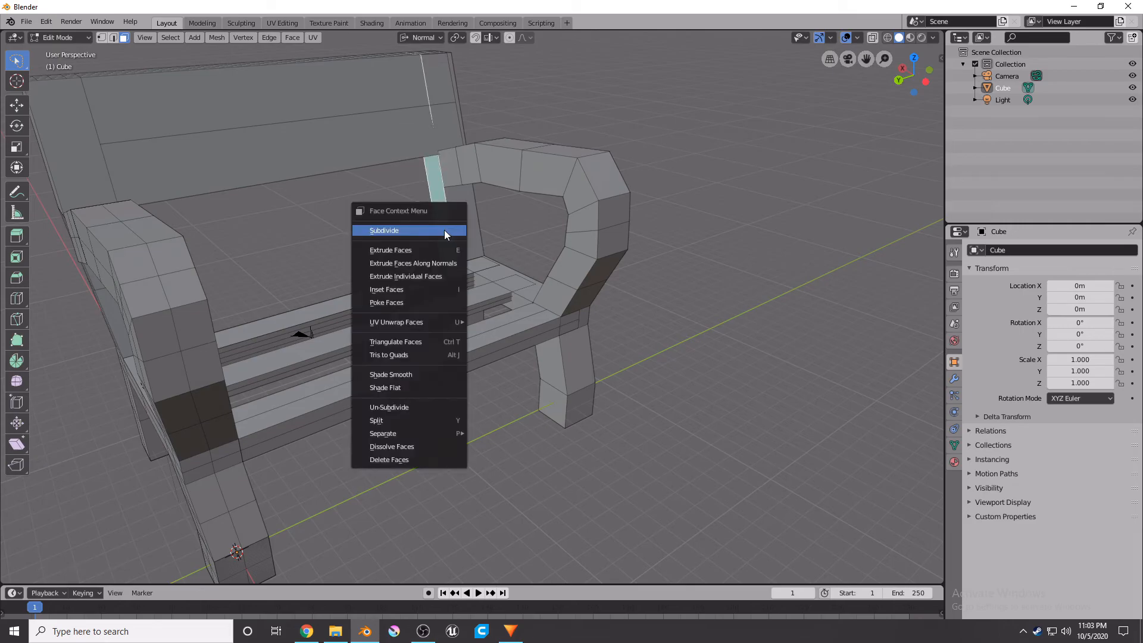
click(444, 230)
right_click(444, 230)
click(444, 230)
right_click(445, 230)
click(445, 230)
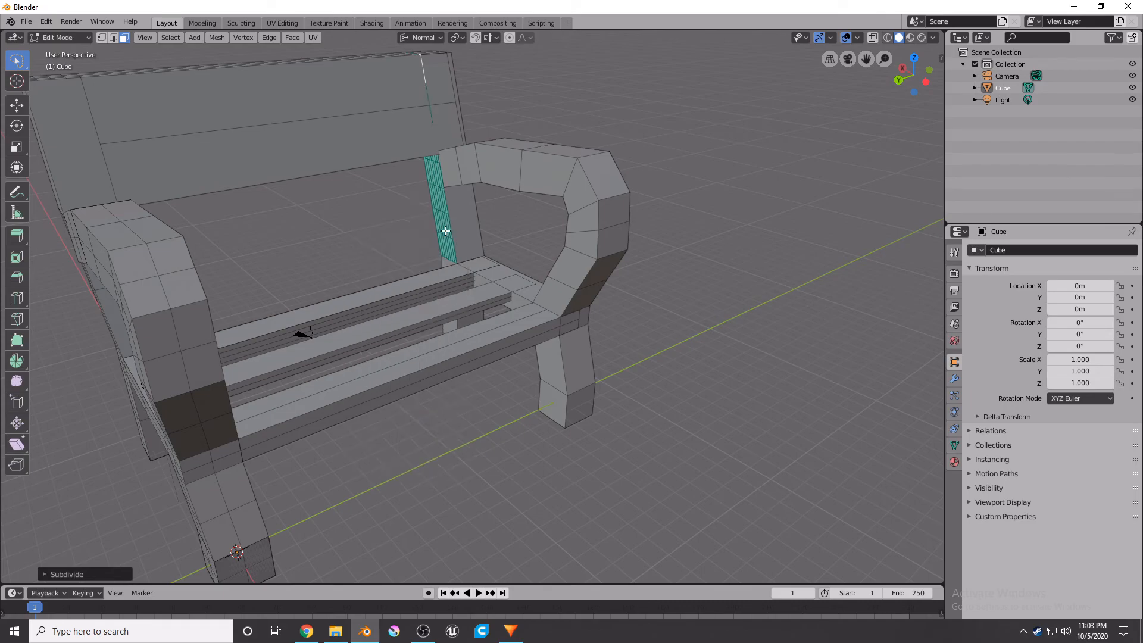
Extrude a thin subdivided strip of the post, constrained to Z, then across to form a thin backrest slat.
scroll(443, 198, up, 3)
click(443, 198)
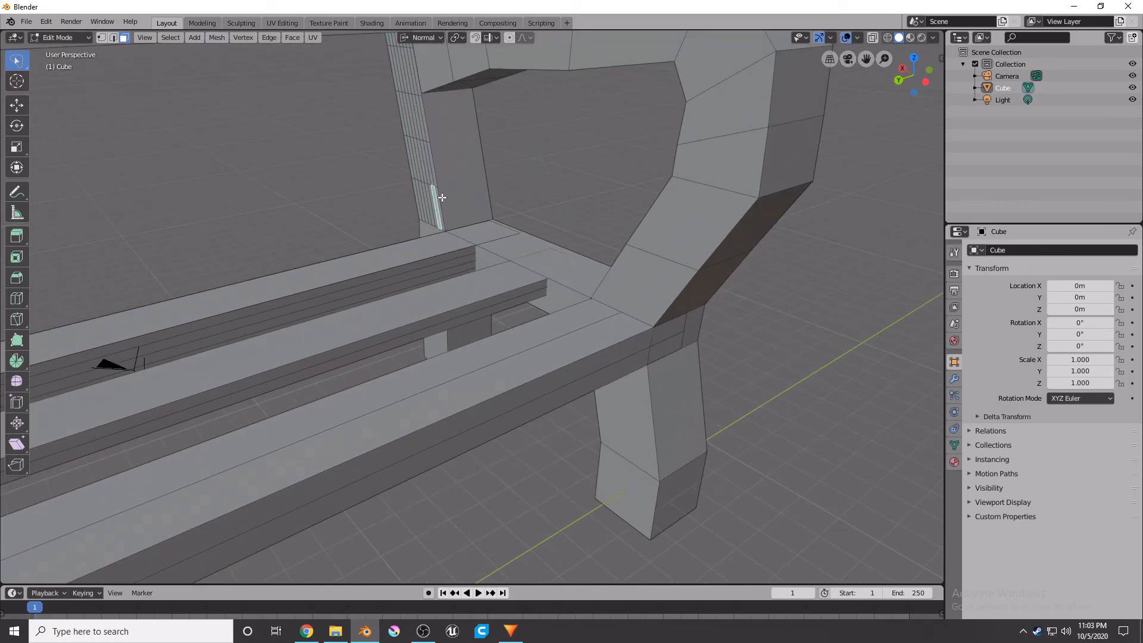
click(438, 196)
key(e)
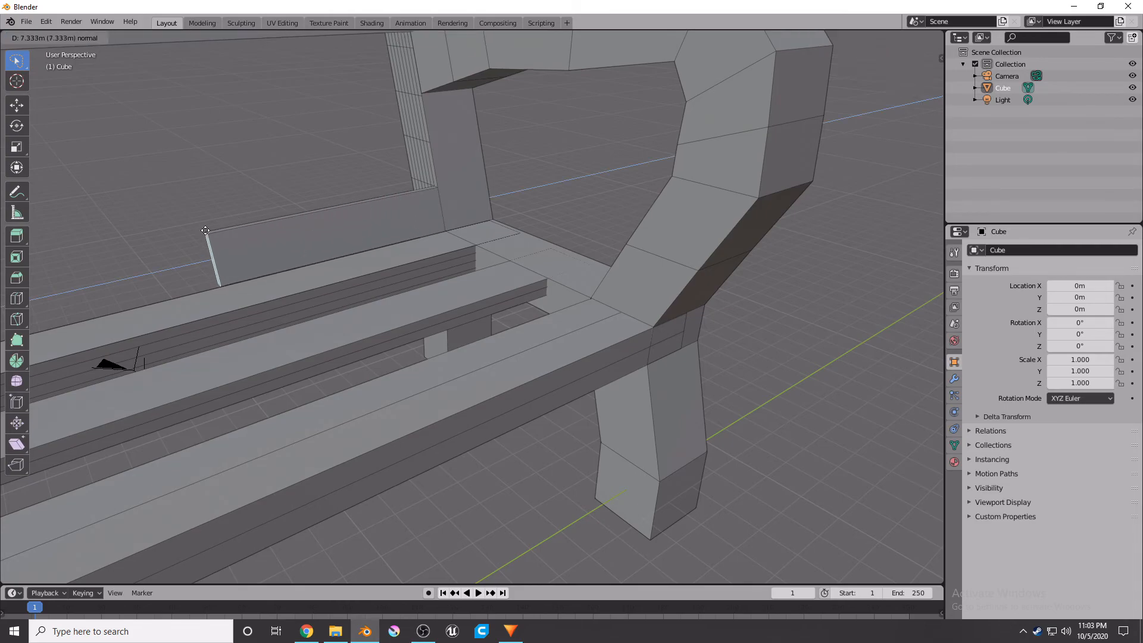
key(y)
key(y)
key(x)
key(z)
click(285, 218)
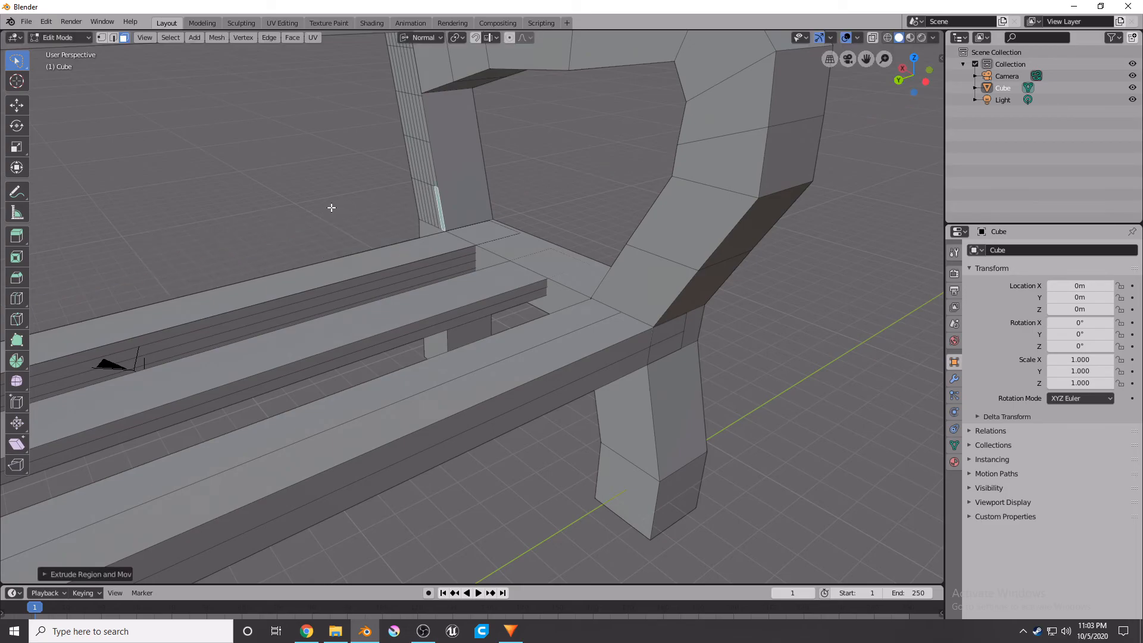
middle_drag(329, 204, 279, 210)
key(e)
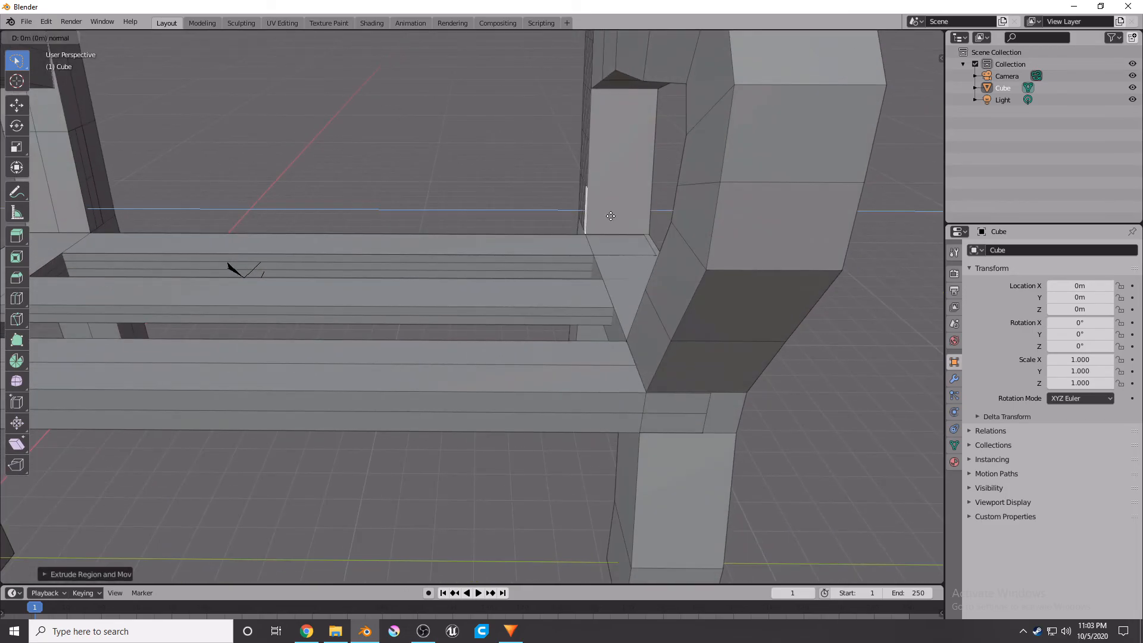
click(296, 149)
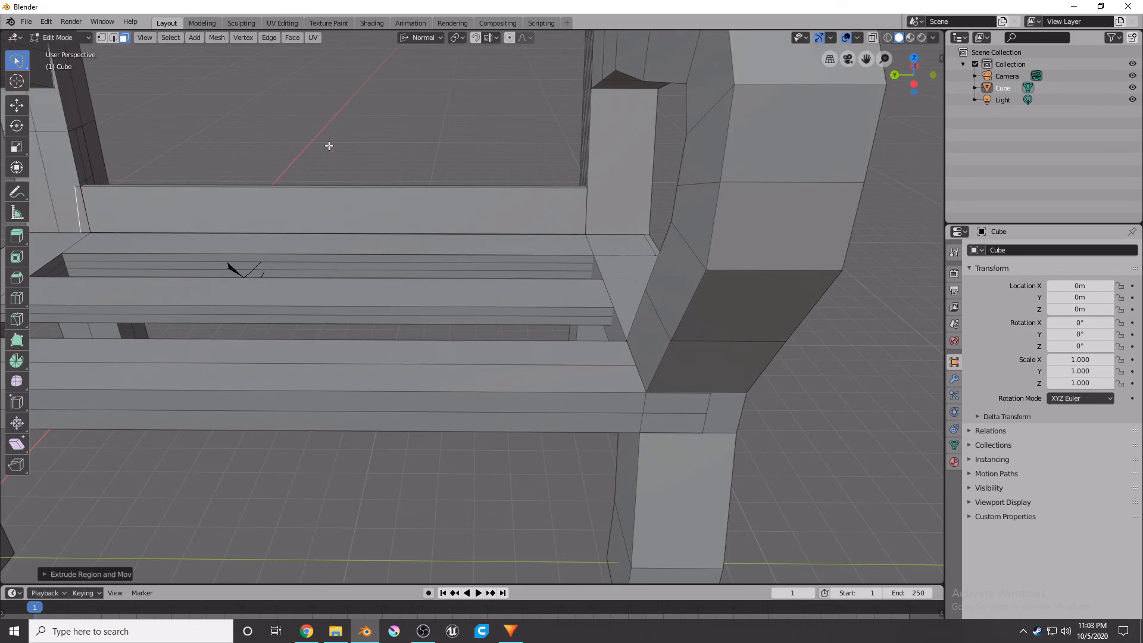
Extrude another thin strip of the back post about 16.45 m across to form a second backrest slat.
middle_drag(587, 119, 611, 113)
shift+middle_drag(518, 115, 641, 123)
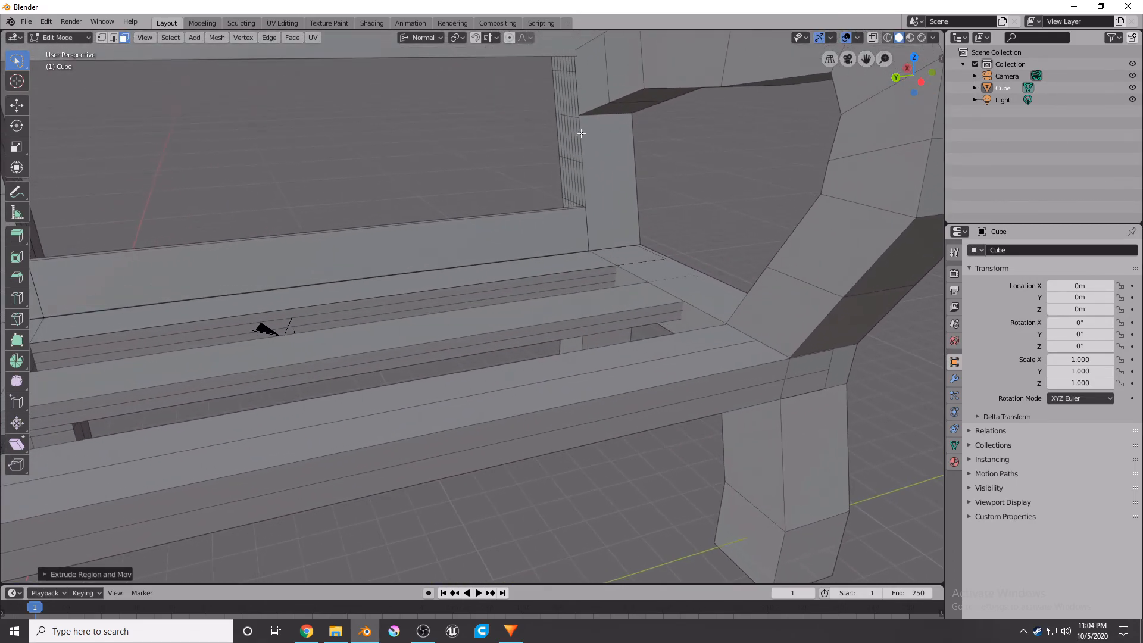
click(578, 137)
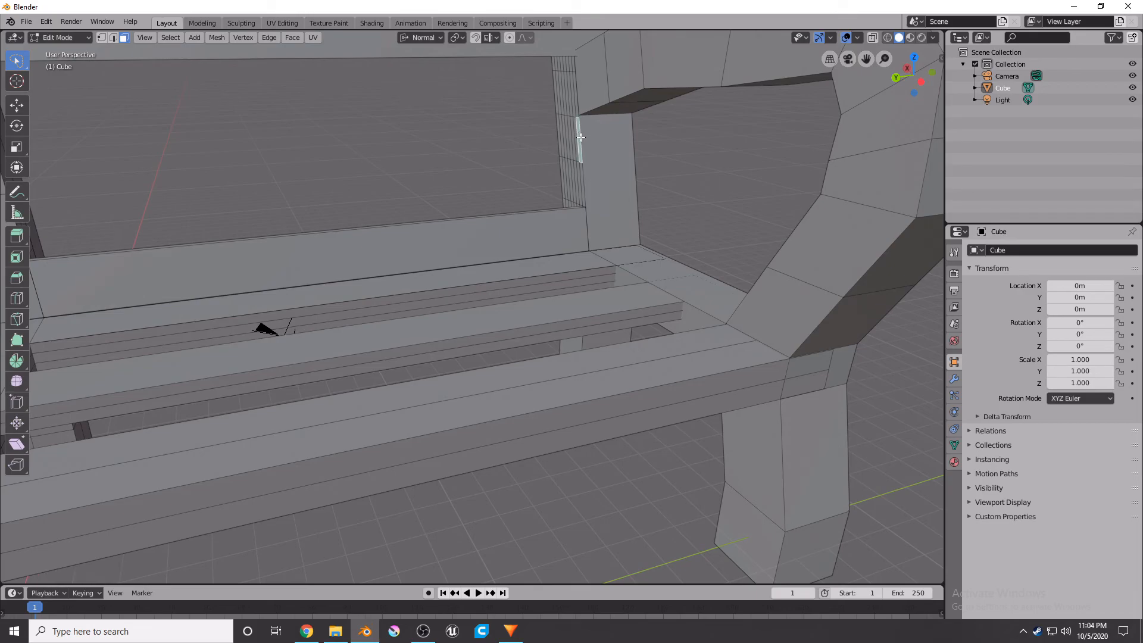
middle_drag(577, 139, 509, 147)
key(e)
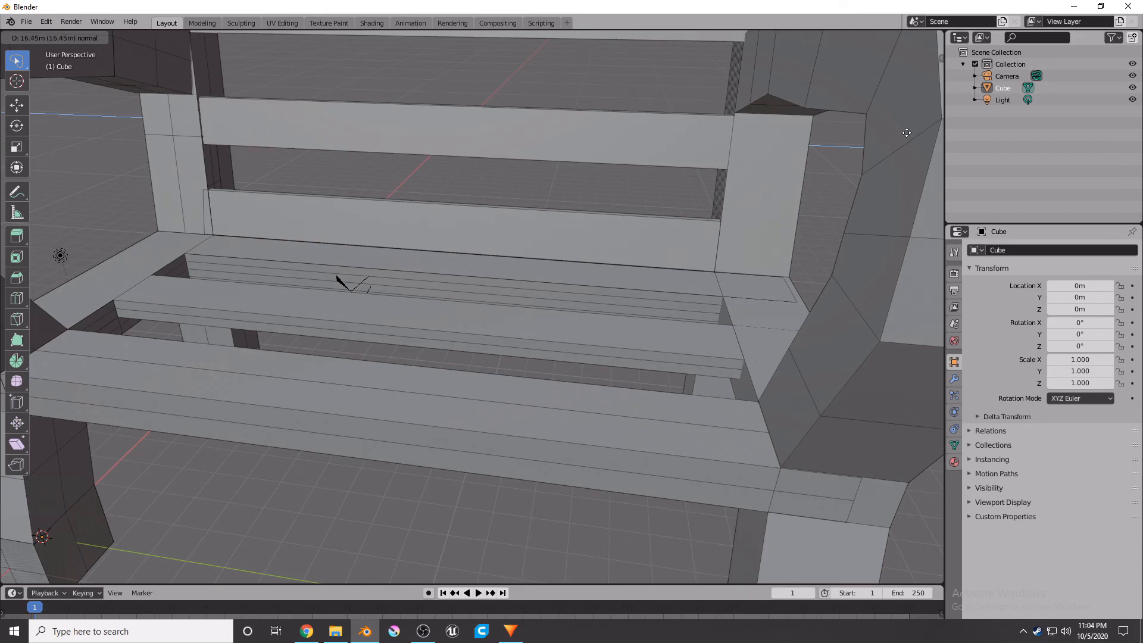
click(36, 122)
Orbit and zoom around the bench to inspect the finished model.
scroll(671, 114, down, 10)
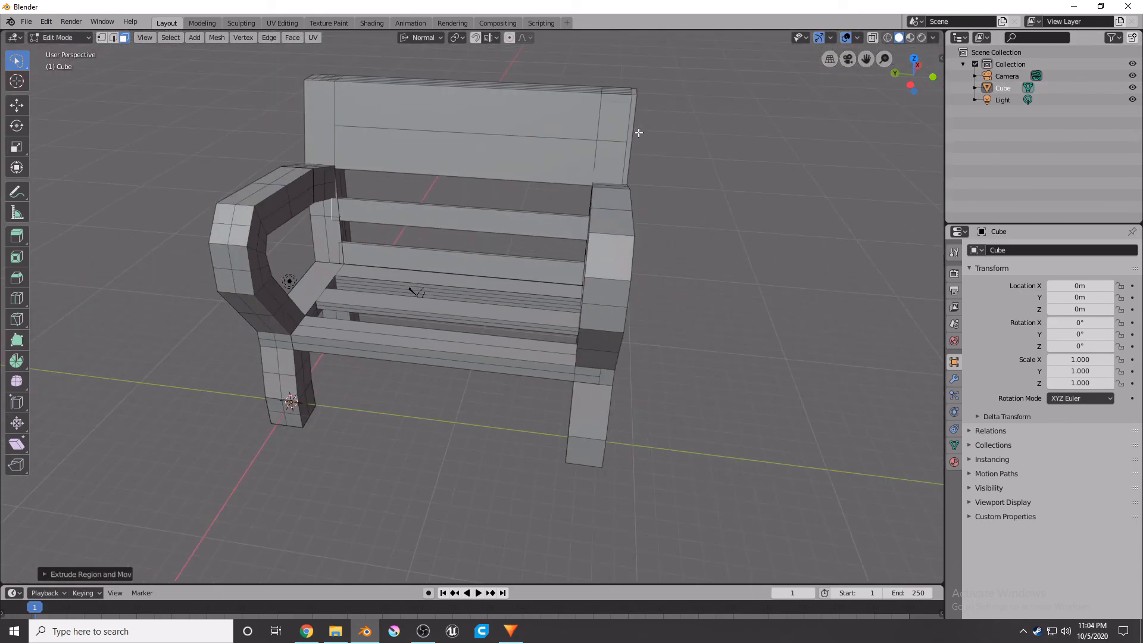
middle_drag(595, 248, 371, 257)
shift+middle_drag(310, 217, 942, 198)
middle_drag(548, 179, 712, 160)
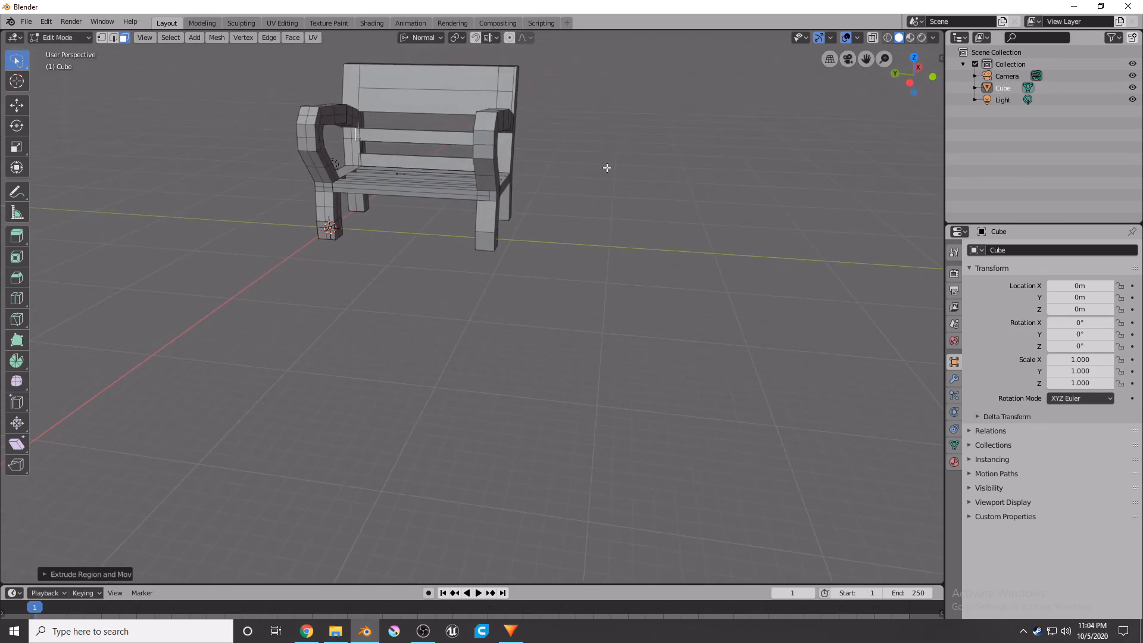
shift+middle_drag(487, 140, 521, 482)
mouse_move(476, 441)
middle_down()
mouse_move(453, 405)
mouse_move(536, 428)
mouse_move(487, 416)
mouse_move(480, 459)
middle_up()
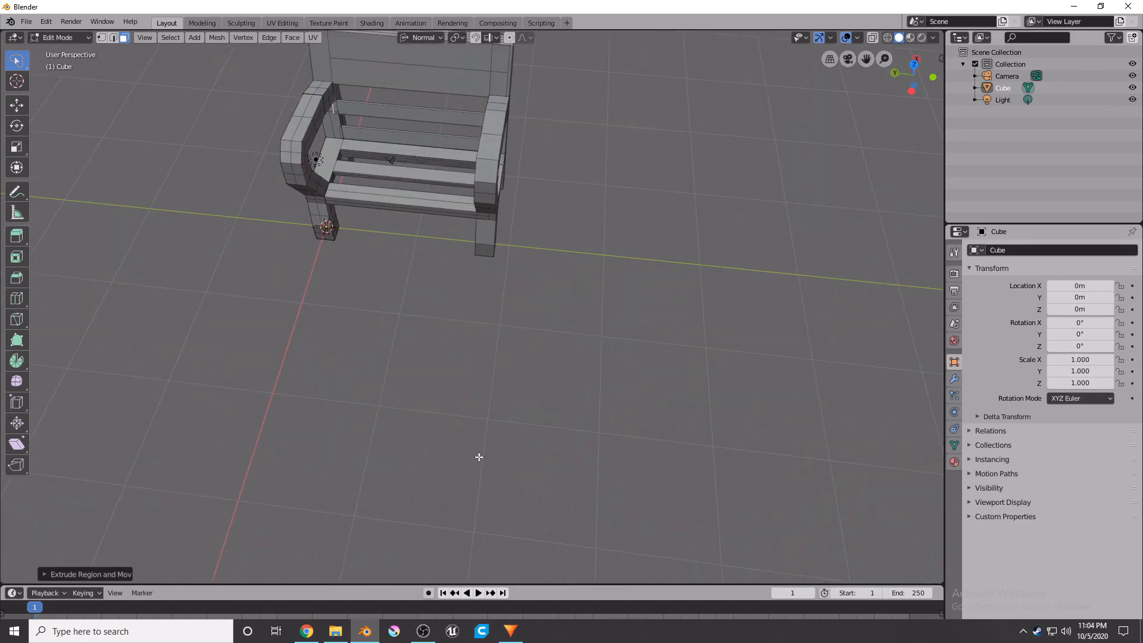
Save the file as "Bench but looks like chair.blend" in the blendermodels folder.
click(26, 22)
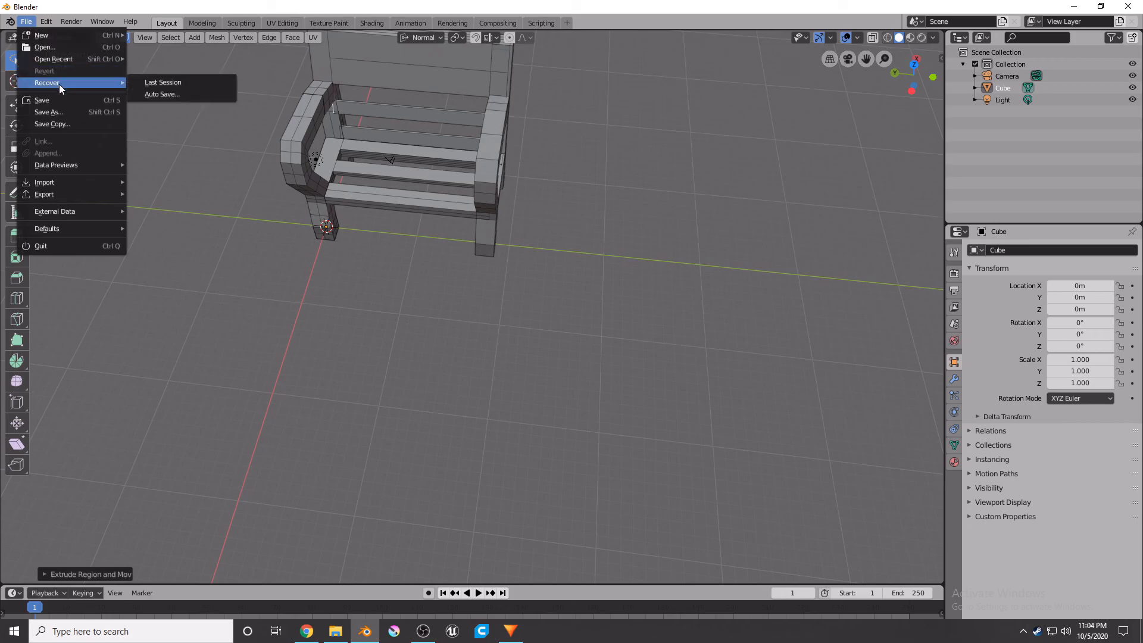
click(84, 113)
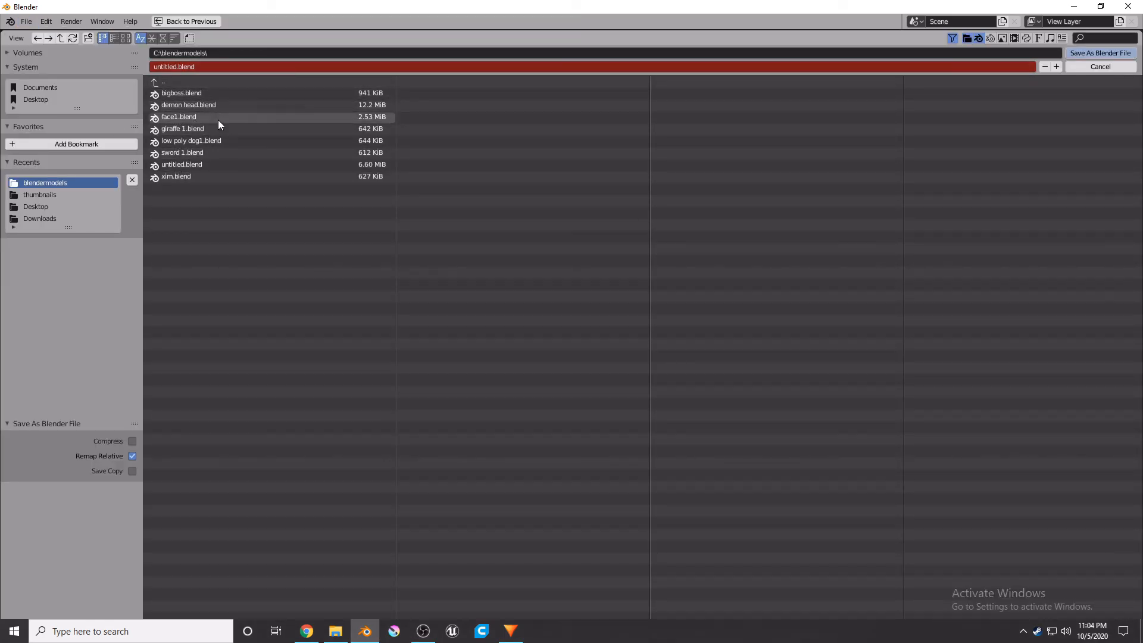
click(217, 66)
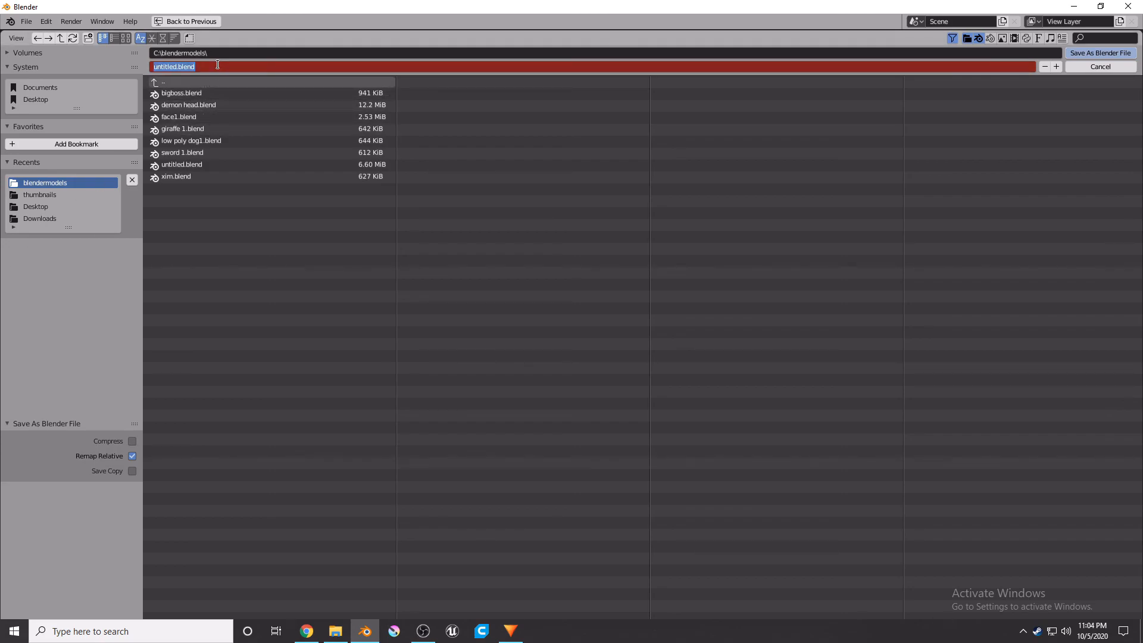
text(bENCH BURT)
key(BackSpace)
key(BackSpace)
key(BackSpace)
key(BackSpace)
key(BackSpace)
key(BackSpace)
key(BackSpace)
key(BackSpace)
key(BackSpace)
key(BackSpace)
text(Bench but looks like chair)
key(Return)
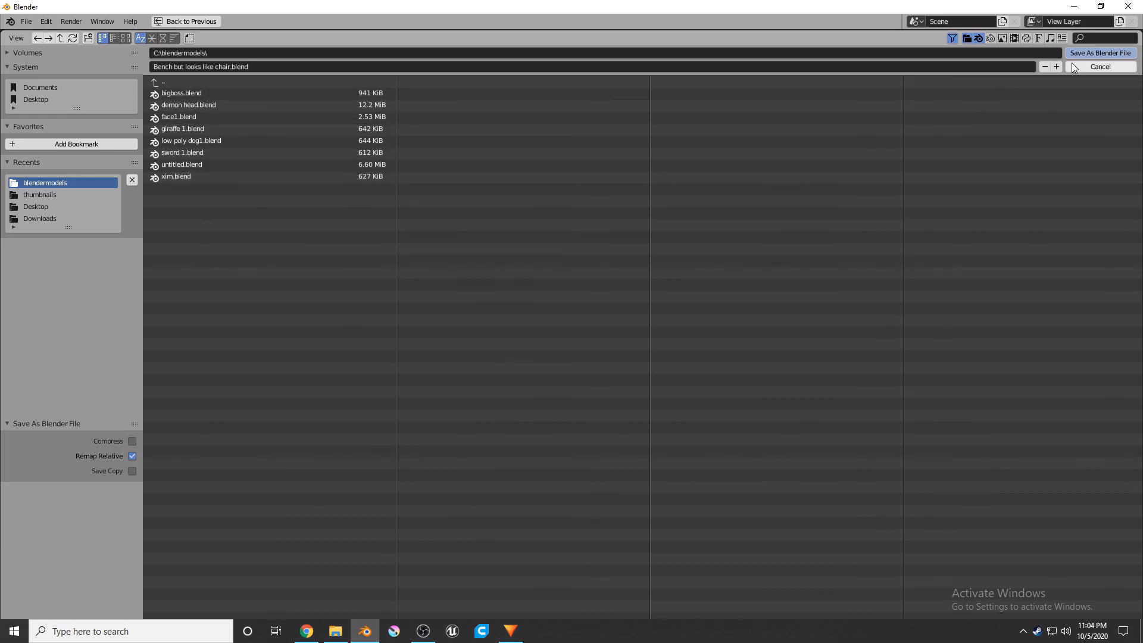
click(1089, 52)
middle_drag(530, 237, 503, 121)
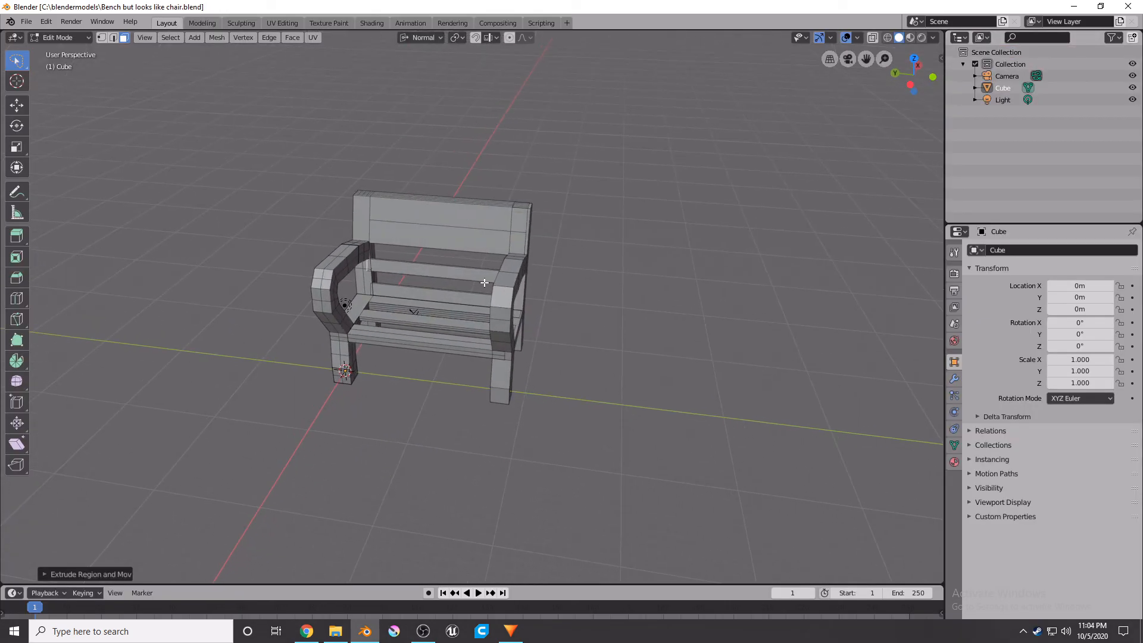